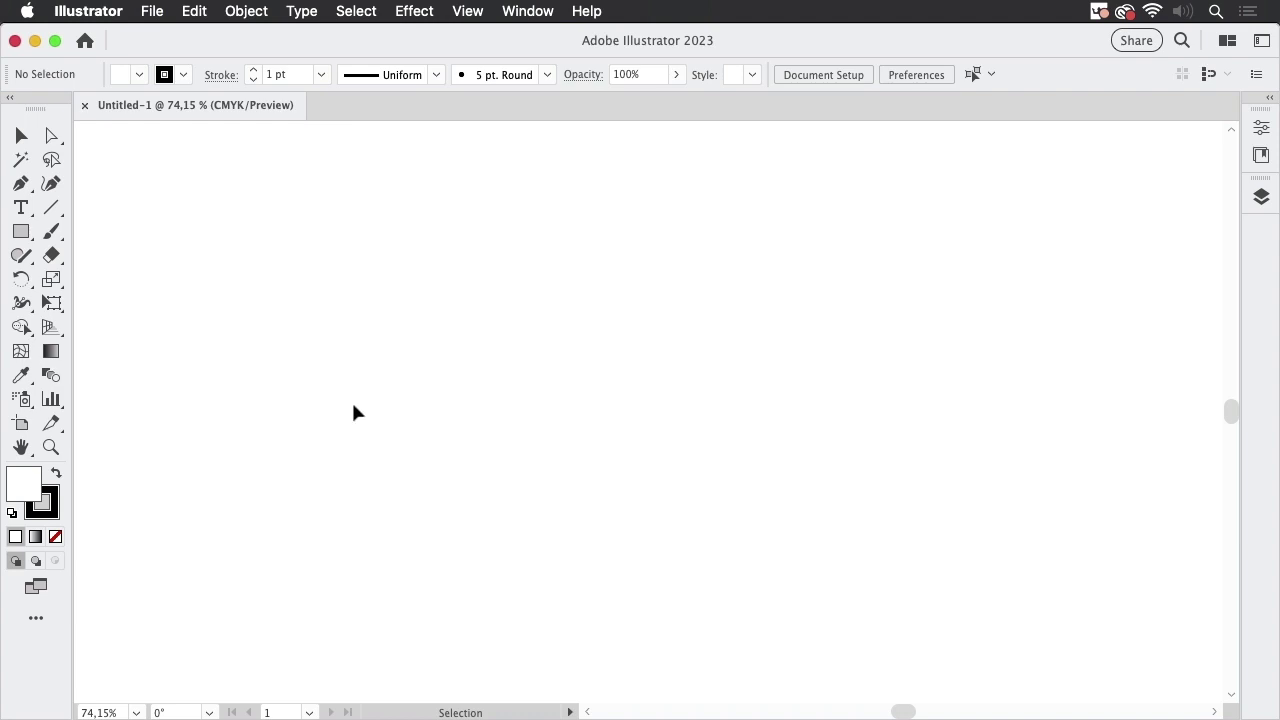
Show then hide the perspective grid and return to the Selection Tool
{"action": "left_click", "coordinate": [50, 328]}
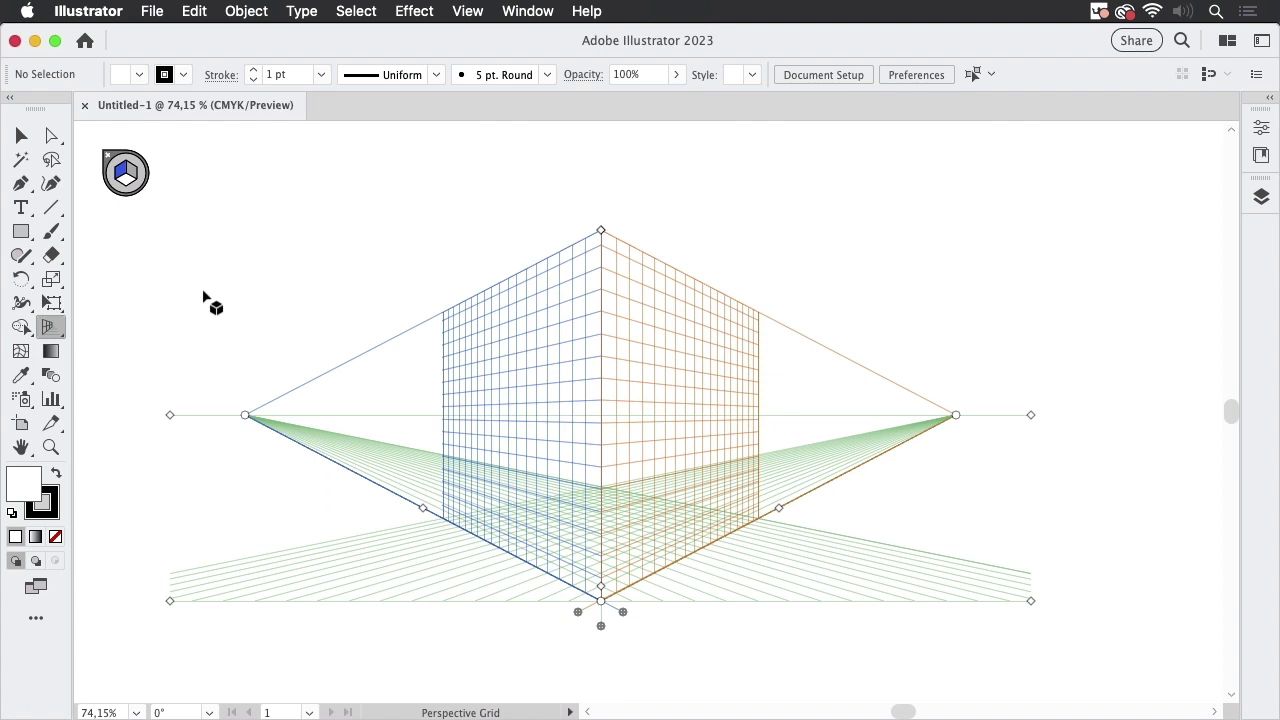
{"action": "key", "text": "ctrl+shift+i"}
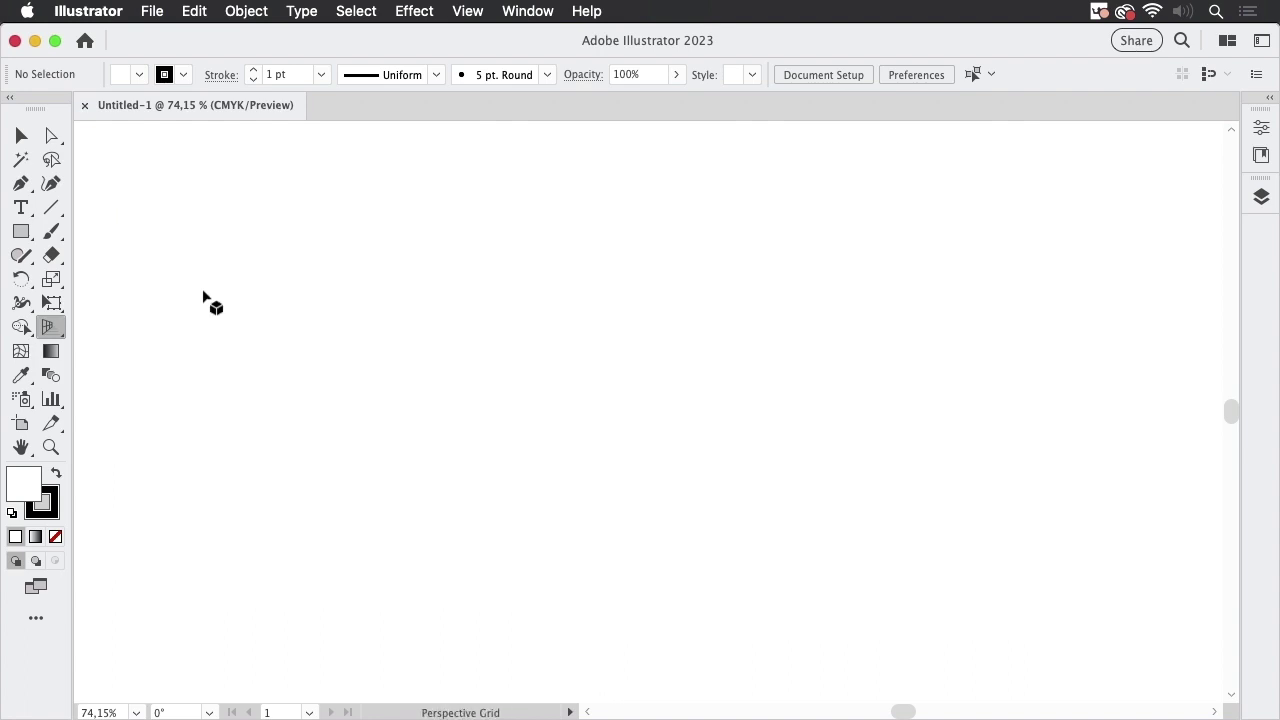
{"action": "left_click", "coordinate": [21, 137]}
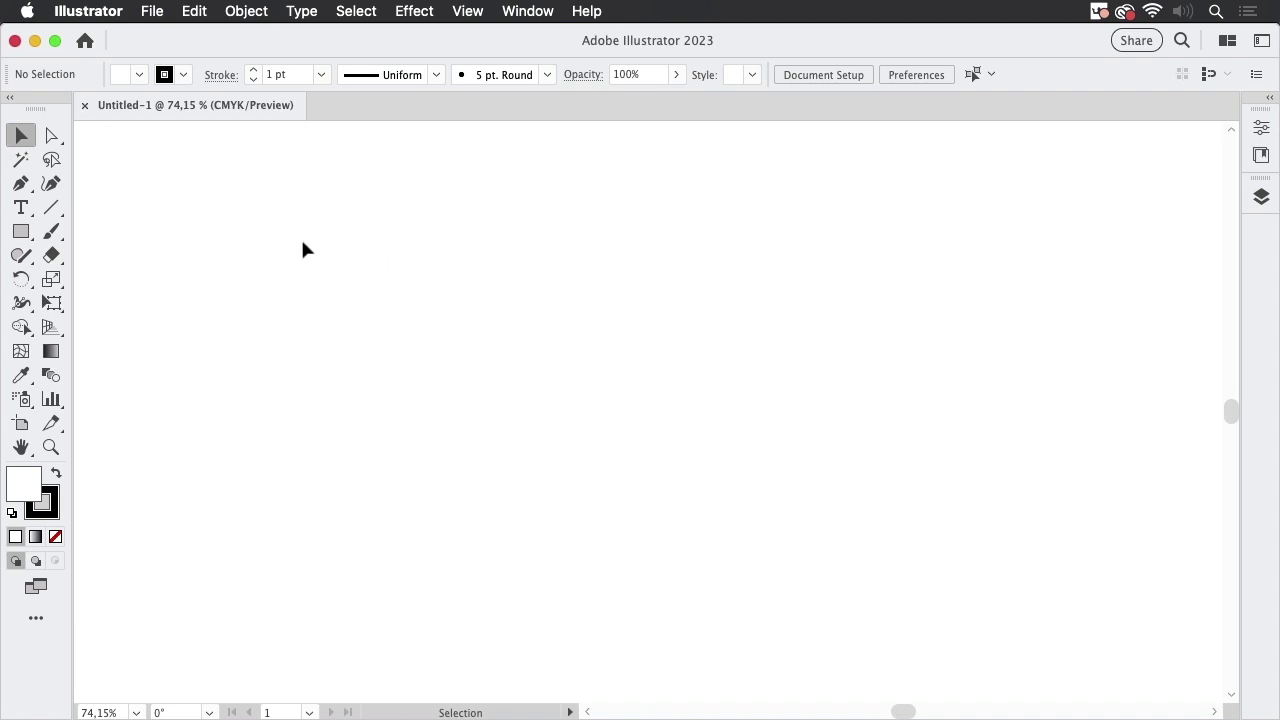
Draw a large square polar grid with 1 ring and 10 dividers, then shift it up-left
{"action": "left_click", "coordinate": [51, 207]}
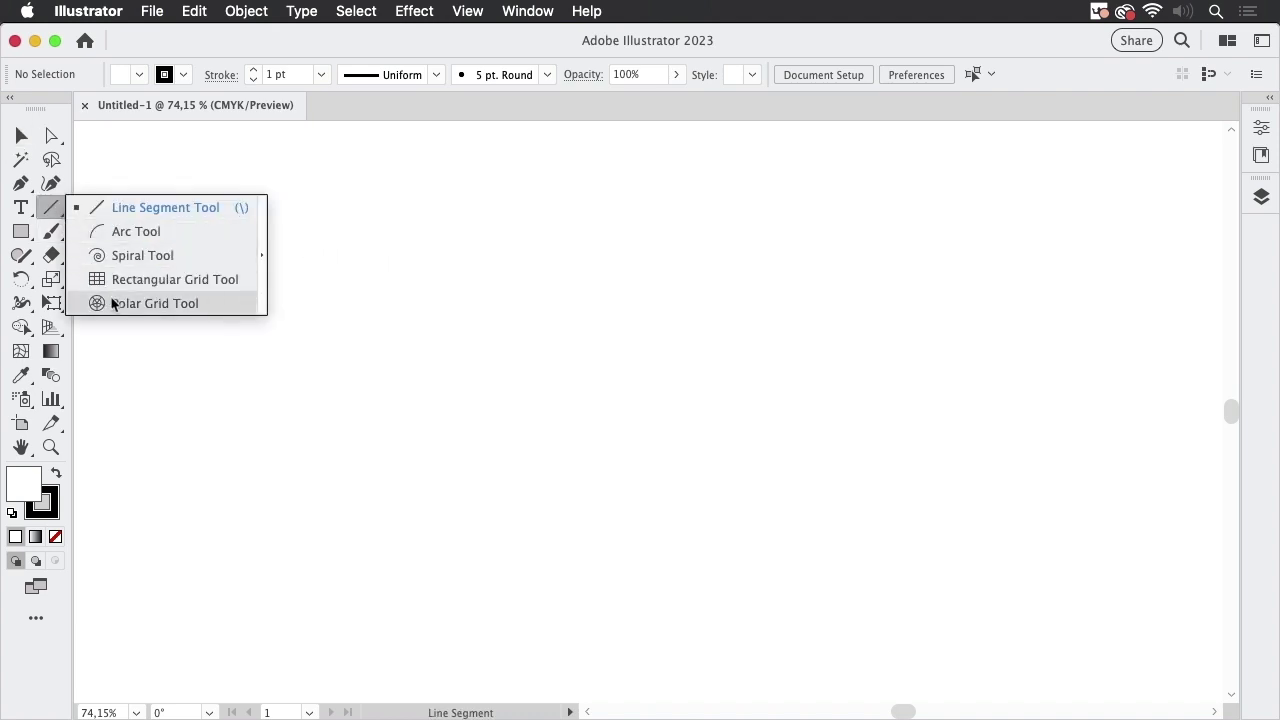
{"action": "left_click", "coordinate": [110, 303]}
{"action": "left_click_drag", "start_coordinate": [410, 237], "coordinate": [697, 517]}
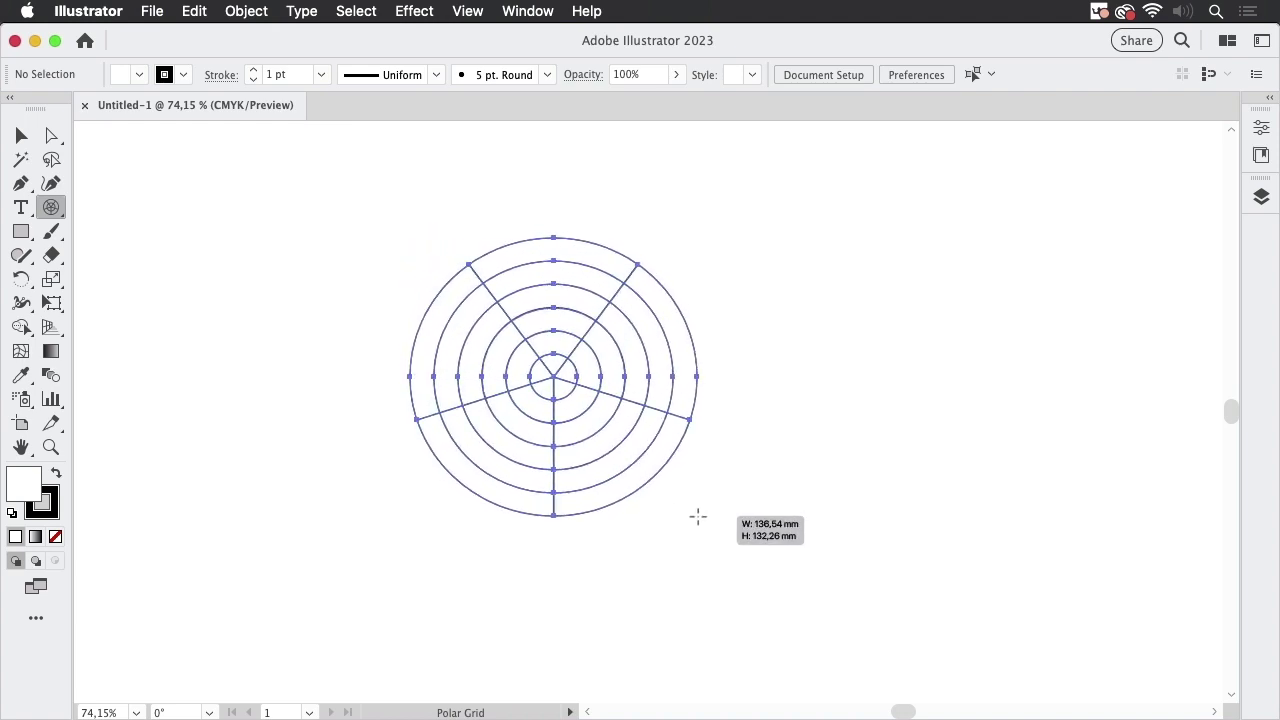
{"action": "key", "text": "Down"}
{"action": "key", "text": "Down"}
{"action": "key", "text": "Down"}
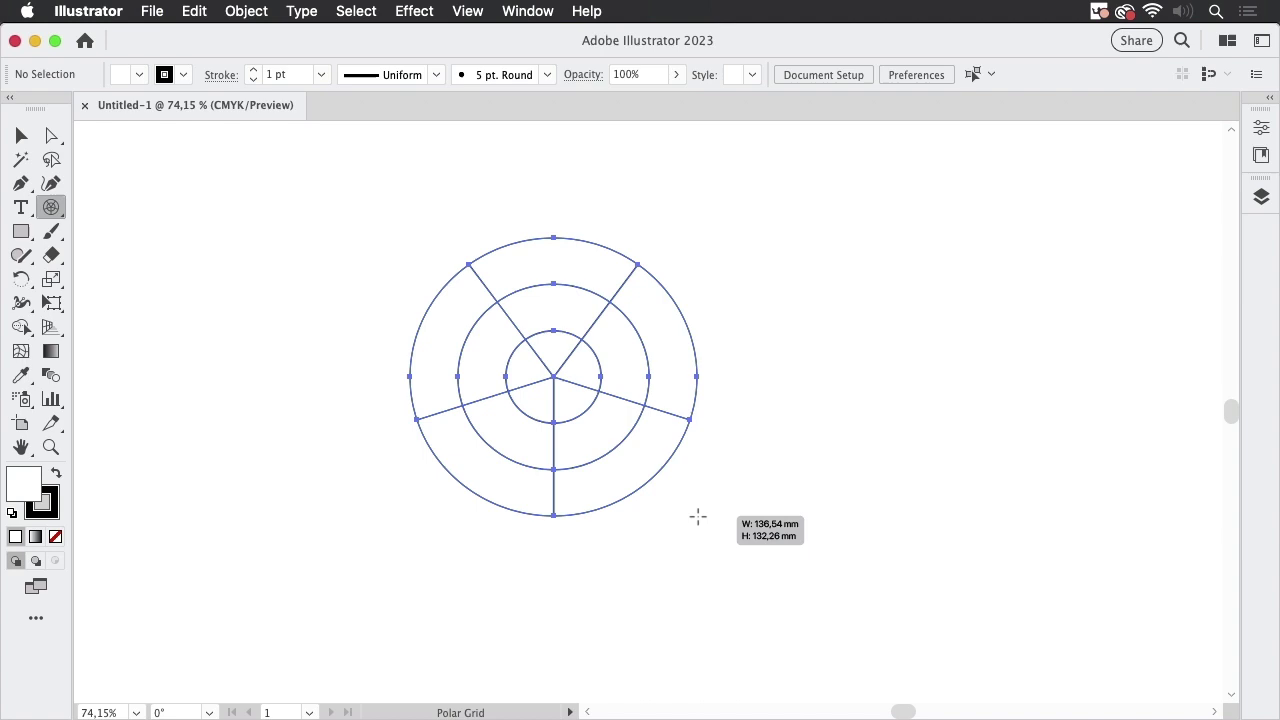
{"action": "key", "text": "Down"}
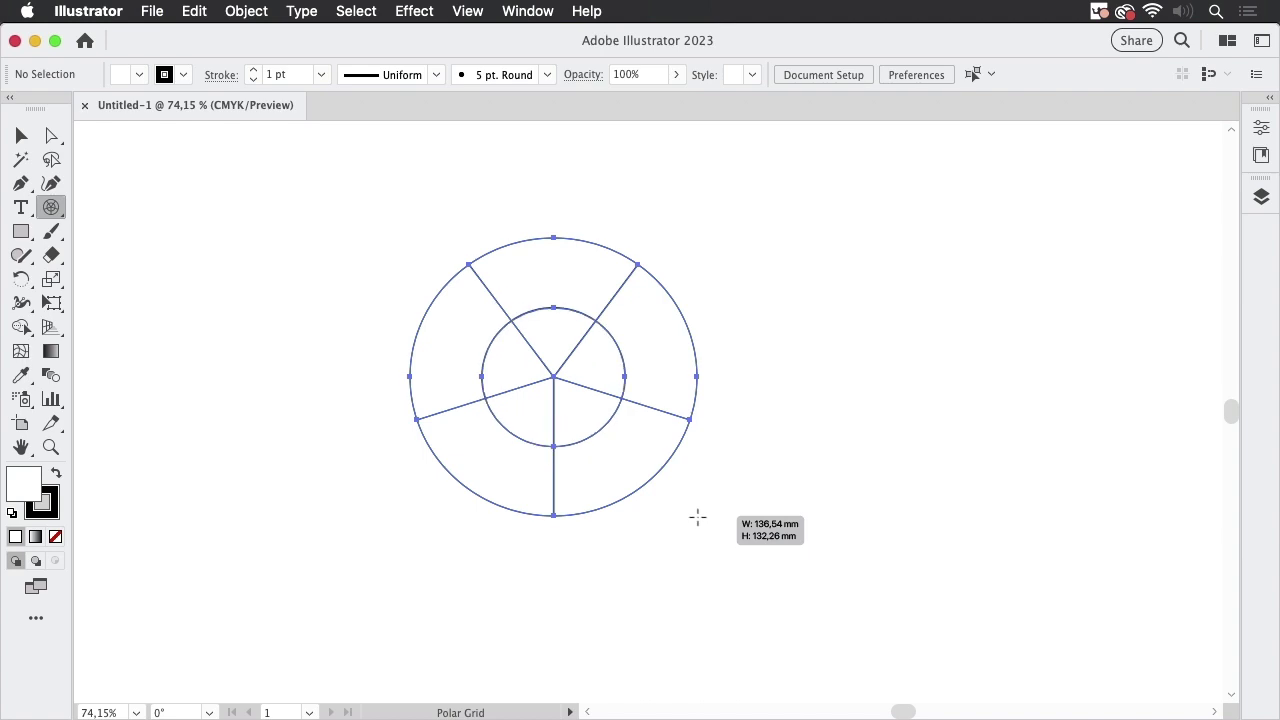
{"action": "left_click_drag", "start_coordinate": [698, 517], "coordinate": [698, 519]}
{"action": "key", "text": "Right"}
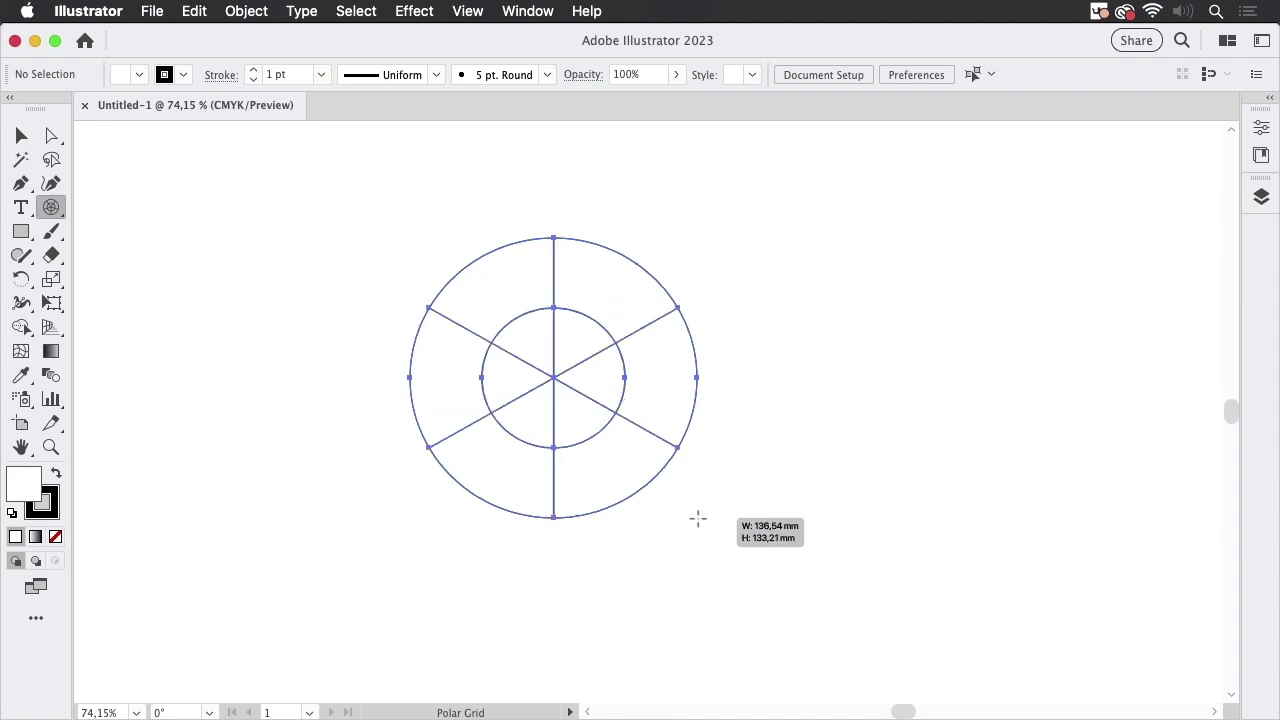
{"action": "key", "text": "Right"}
{"action": "key", "text": "Right"}
{"action": "key", "text": "Right"}
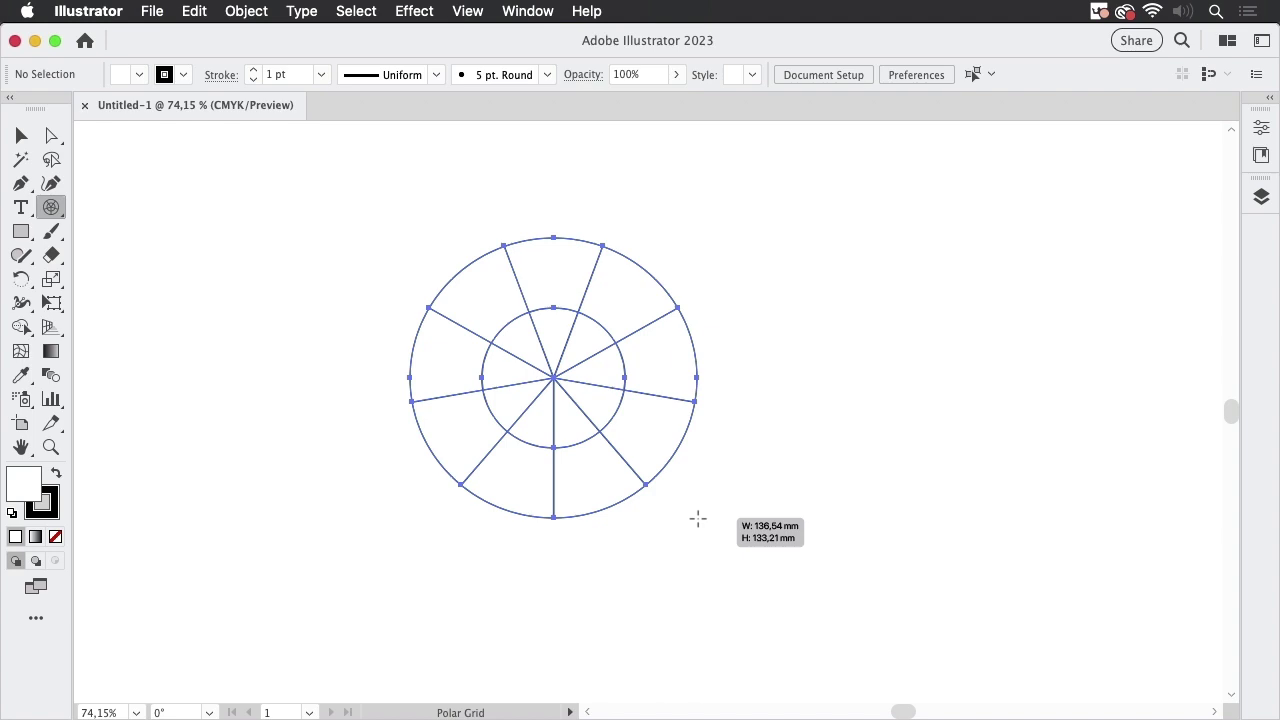
{"action": "key", "text": "Right"}
{"action": "left_click_drag", "start_coordinate": [698, 519], "coordinate": [771, 594]}
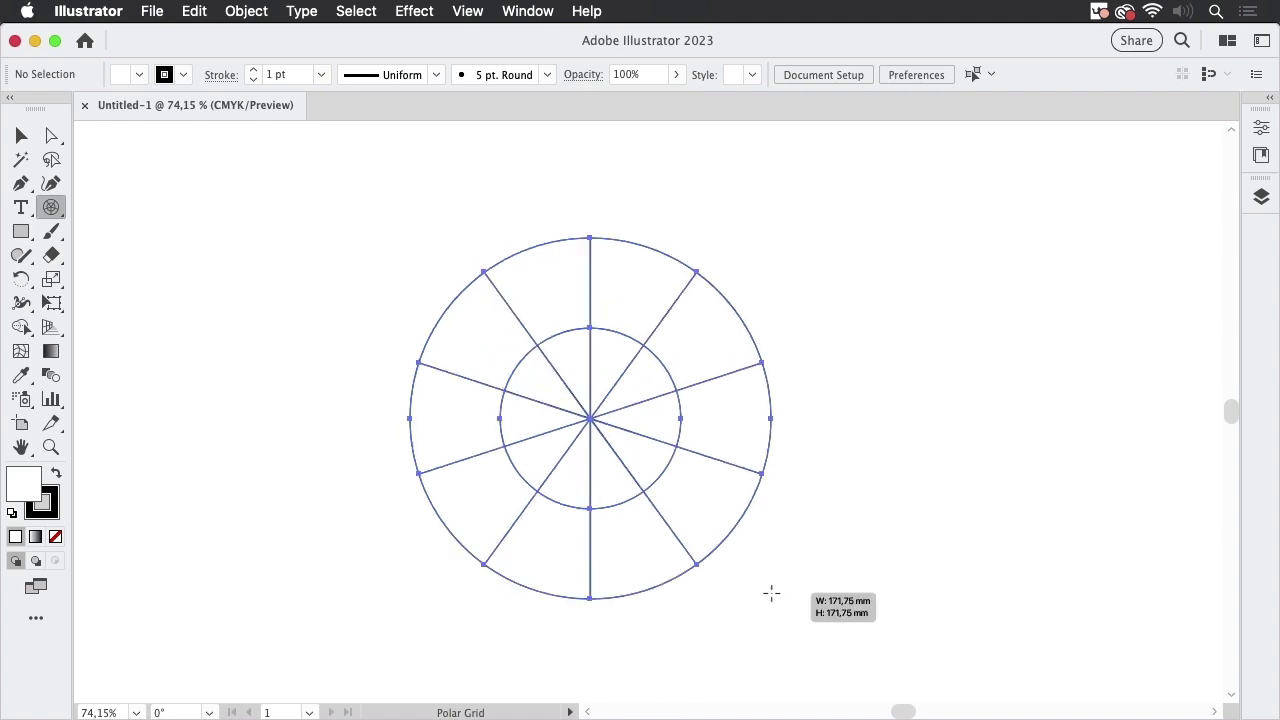
{"action": "left_click", "coordinate": [21, 135]}
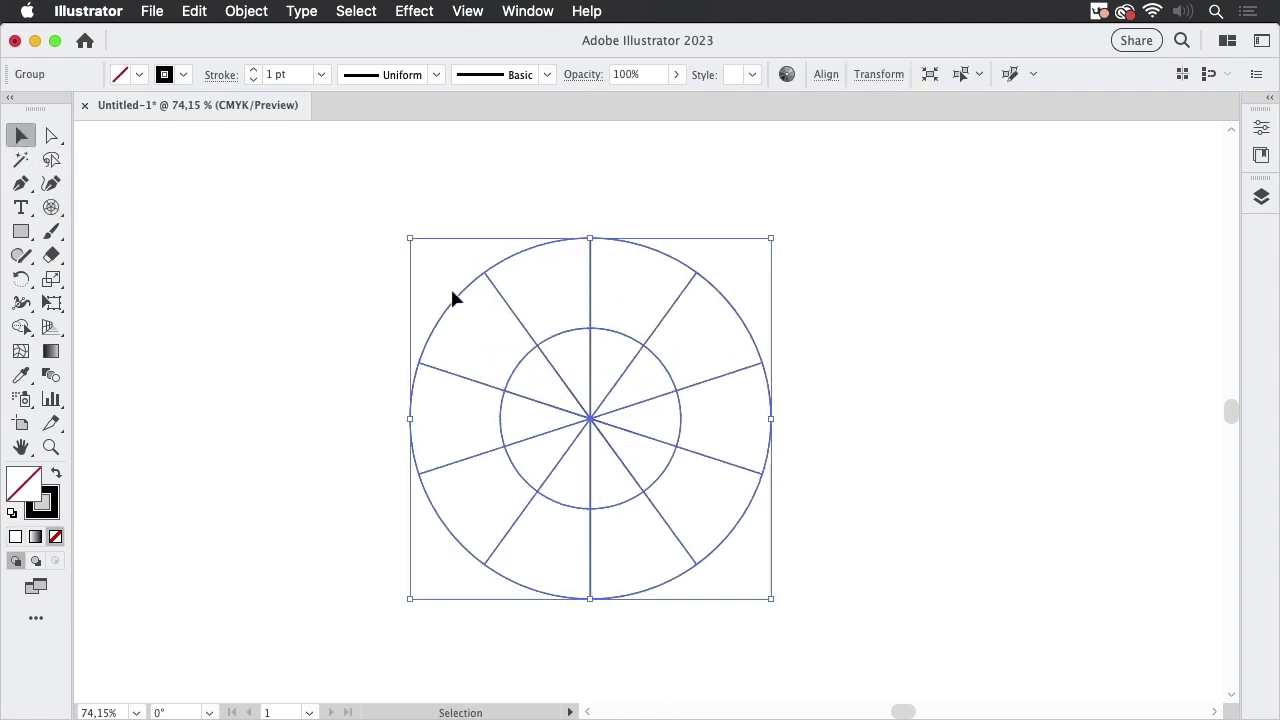
{"action": "left_click_drag", "start_coordinate": [588, 420], "coordinate": [561, 347]}
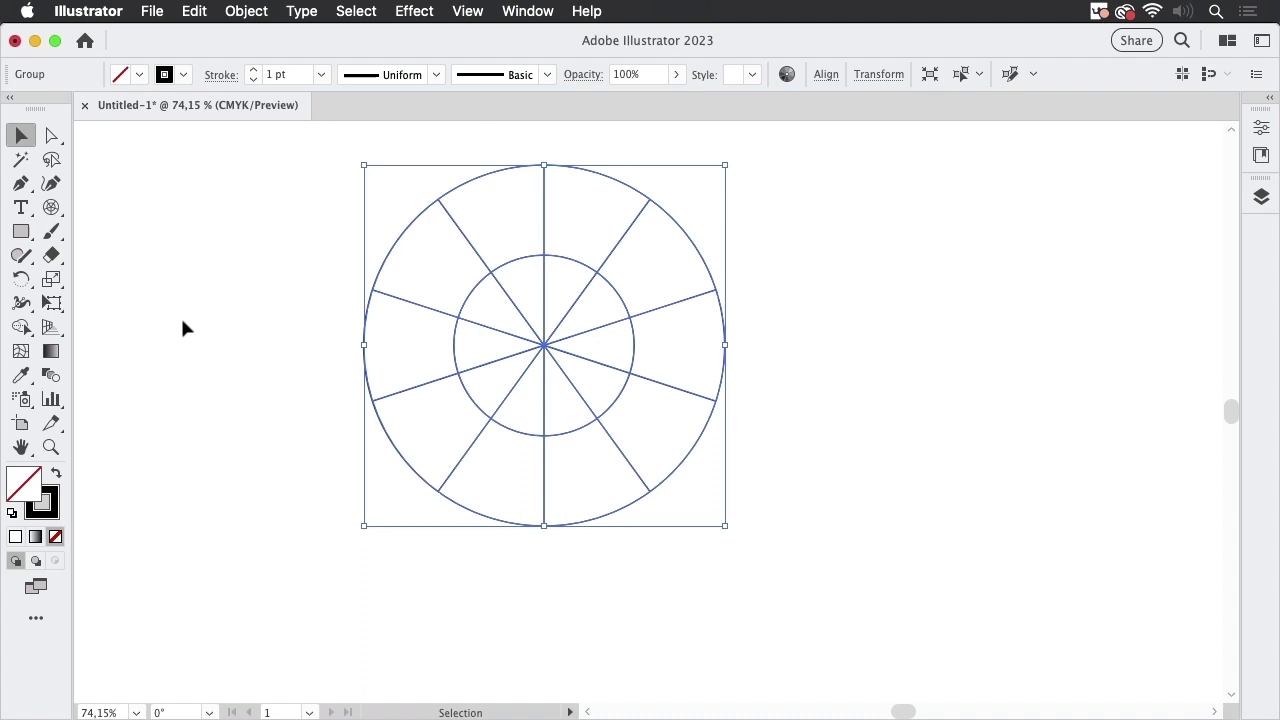
Switch to the Live Paint Bucket and cycle the swatch colour to orange
{"action": "left_click", "coordinate": [21, 326]}
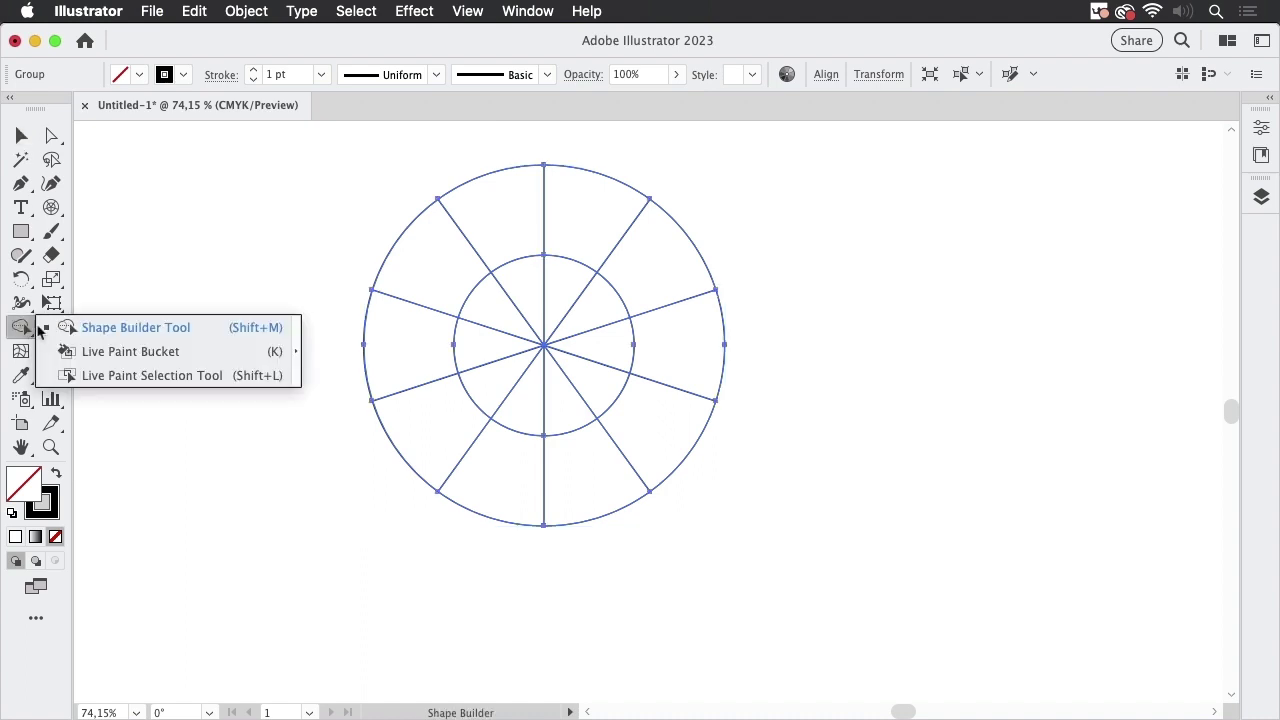
{"action": "left_click_drag", "start_coordinate": [21, 326], "coordinate": [80, 350]}
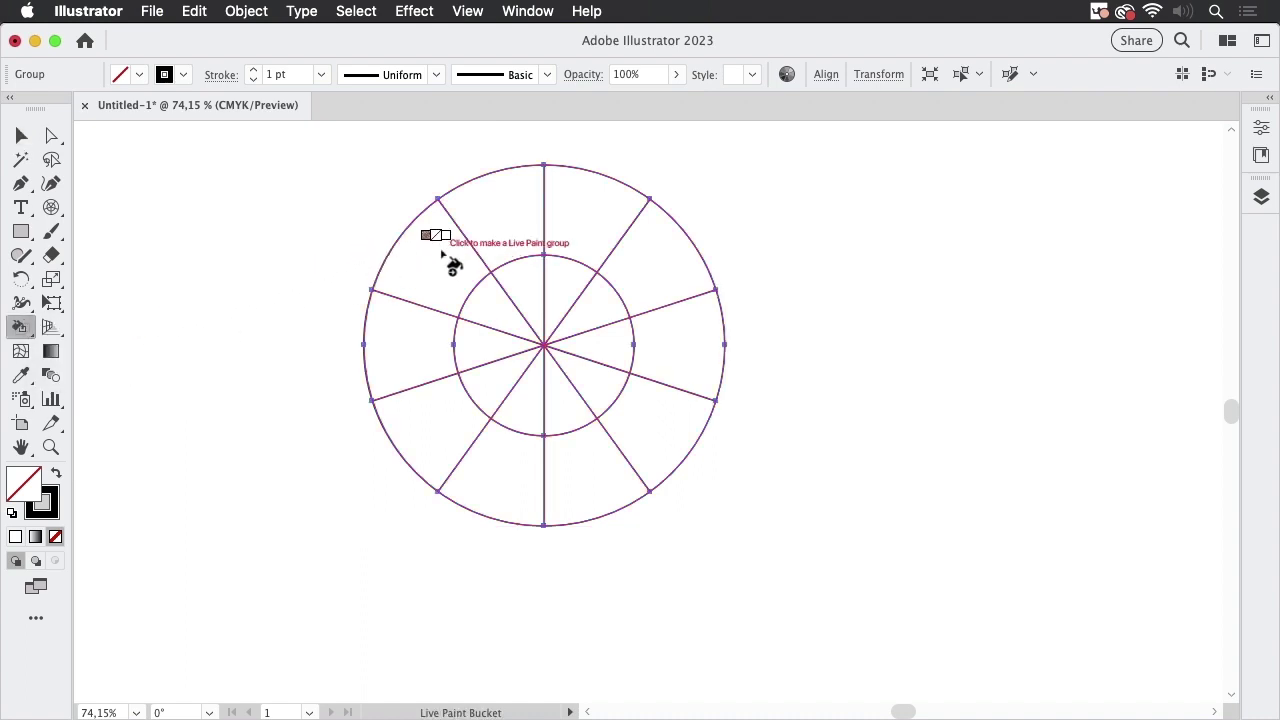
{"action": "key", "text": "Right"}
{"action": "key", "text": "Right"}
{"action": "key", "text": "Right"}
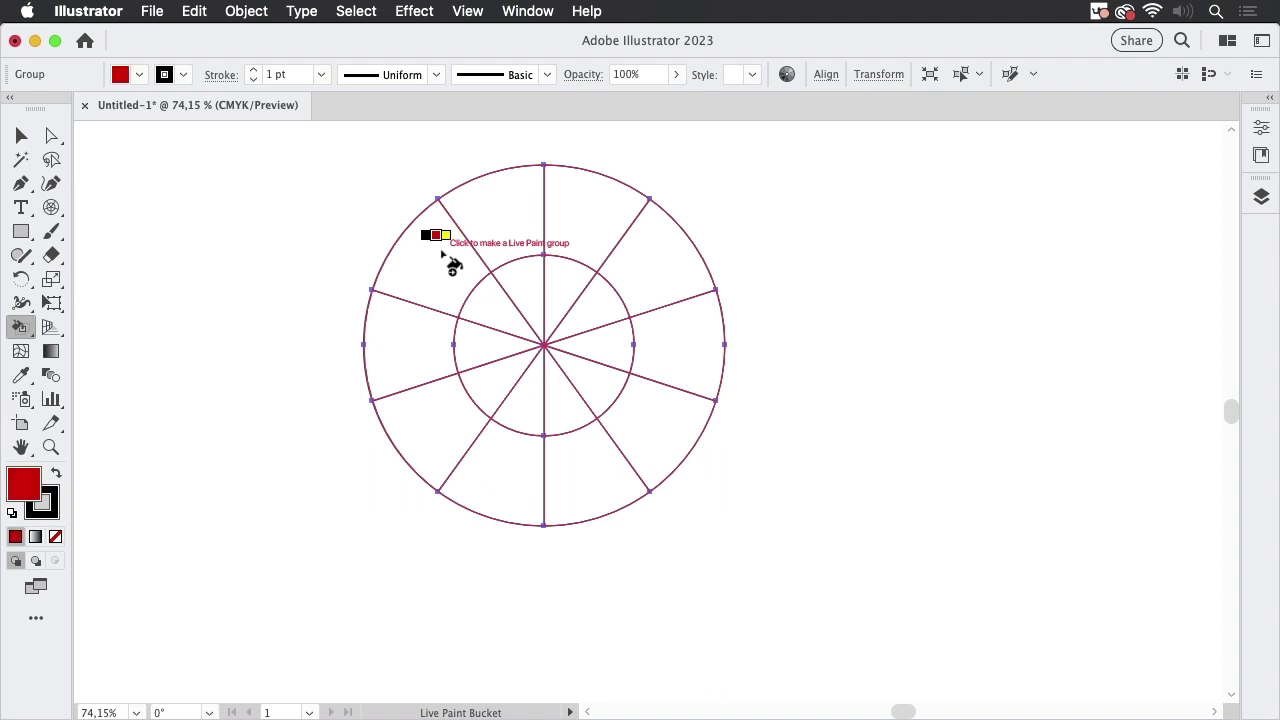
{"action": "key", "text": "Right"}
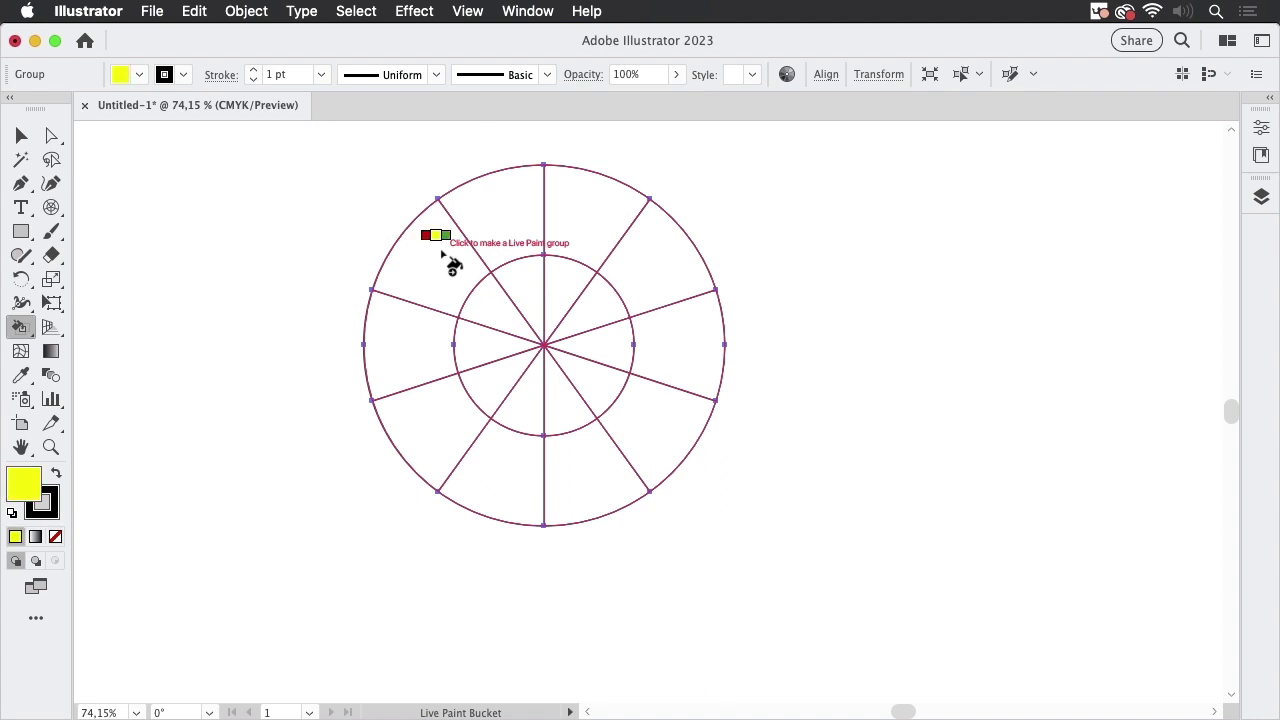
{"action": "key", "text": "Right"}
{"action": "key", "text": "Right"}
{"action": "key", "text": "Right"}
{"action": "key", "text": "Right"}
{"action": "key", "text": "Right"}
{"action": "key", "text": "Right"}
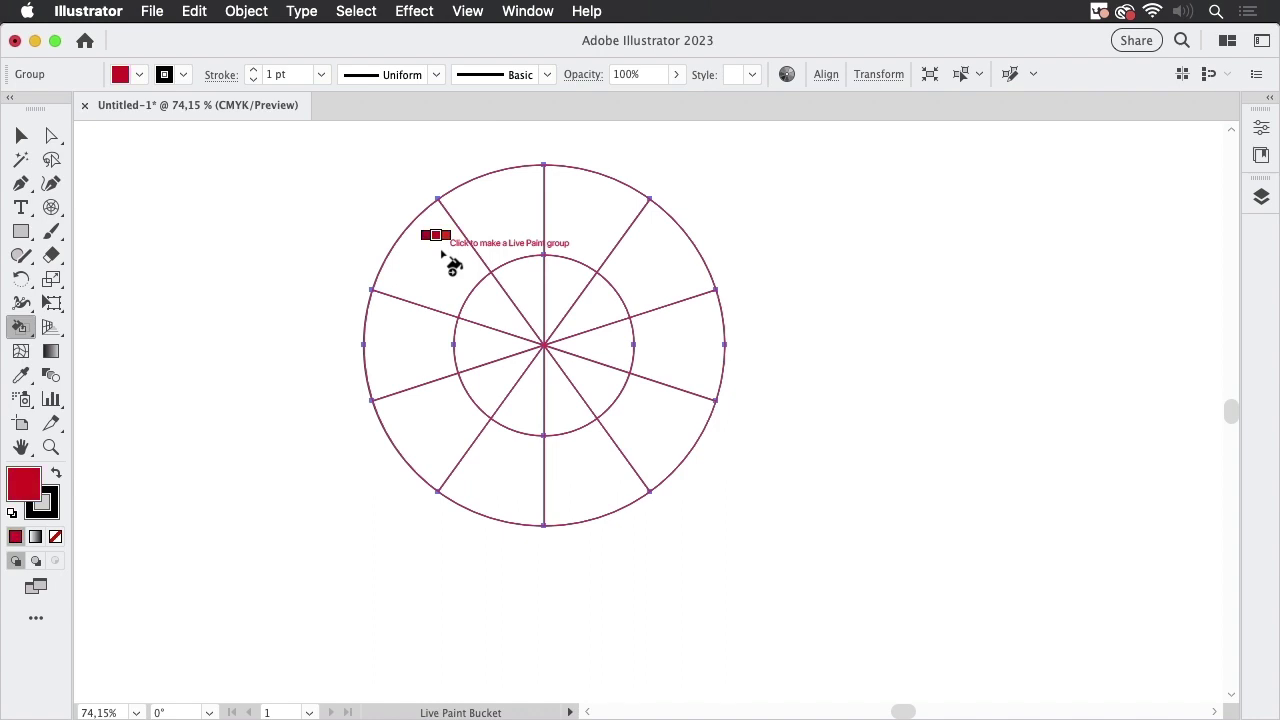
{"action": "key", "text": "Right"}
{"action": "key", "text": "Right"}
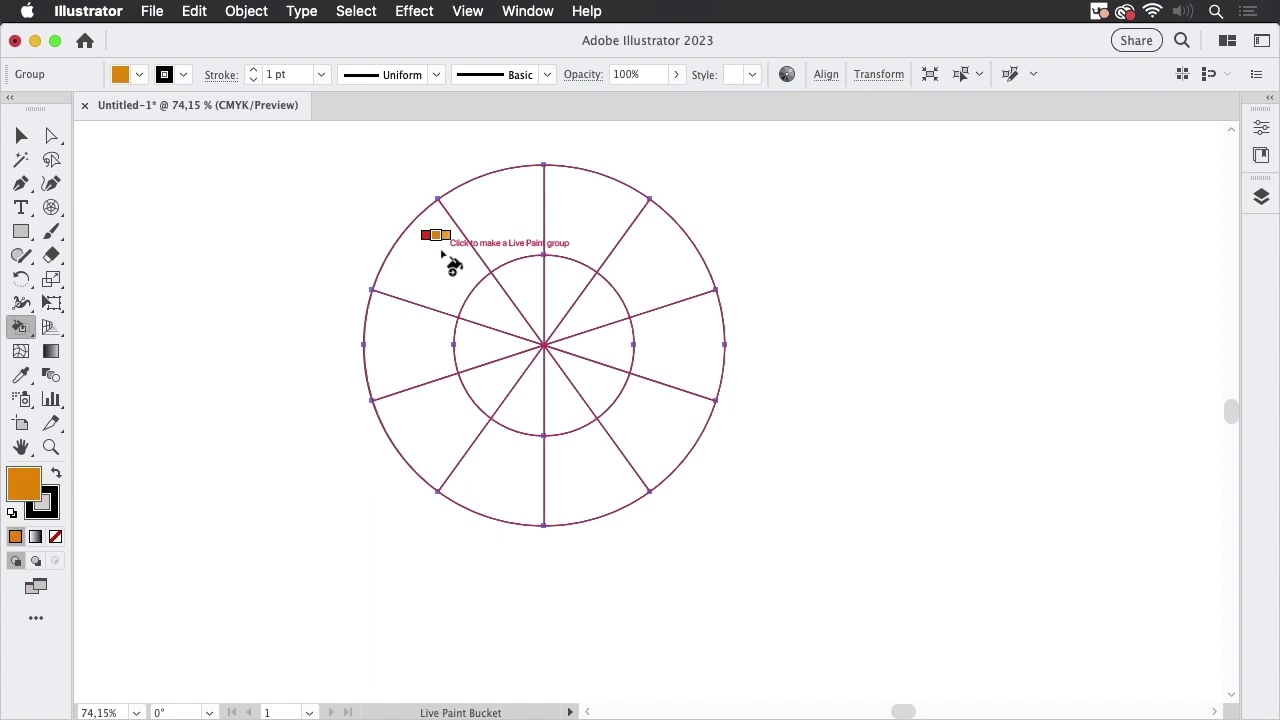
{"action": "key", "text": "Right"}
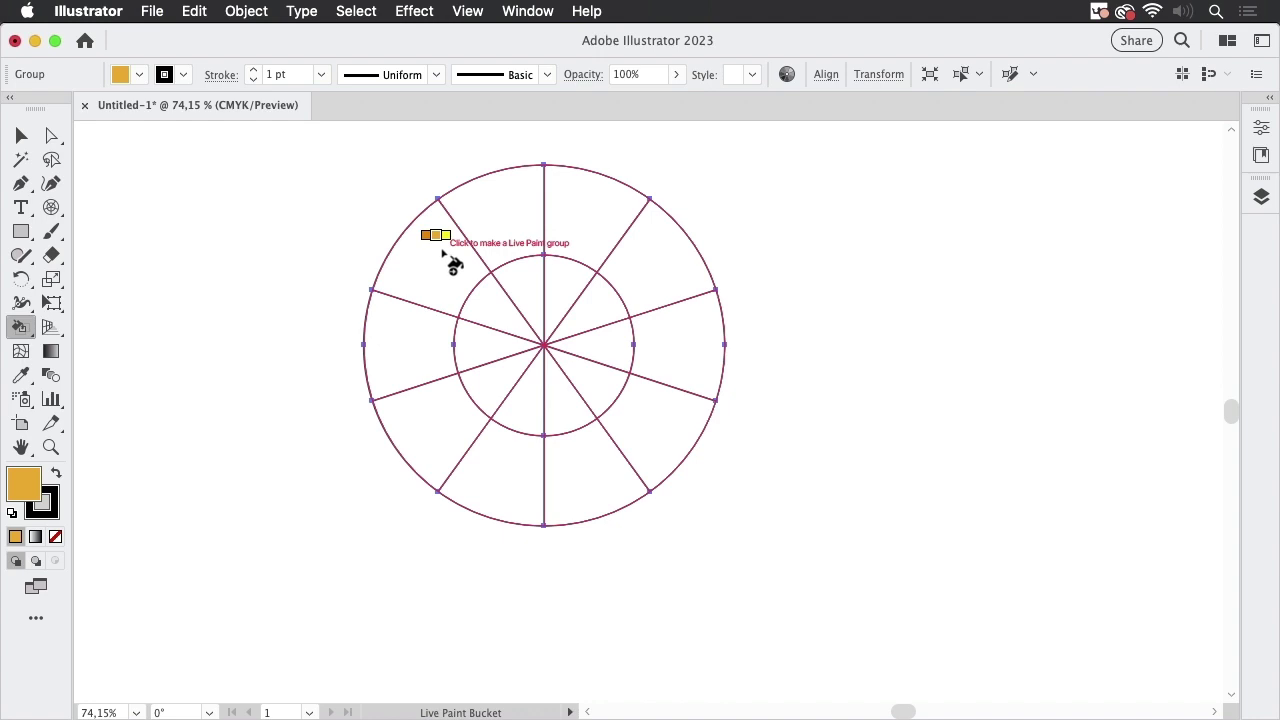
Paint the first outer wedges orange, yellow, yellow-green and progressively deeper greens
{"action": "left_click", "coordinate": [437, 255]}
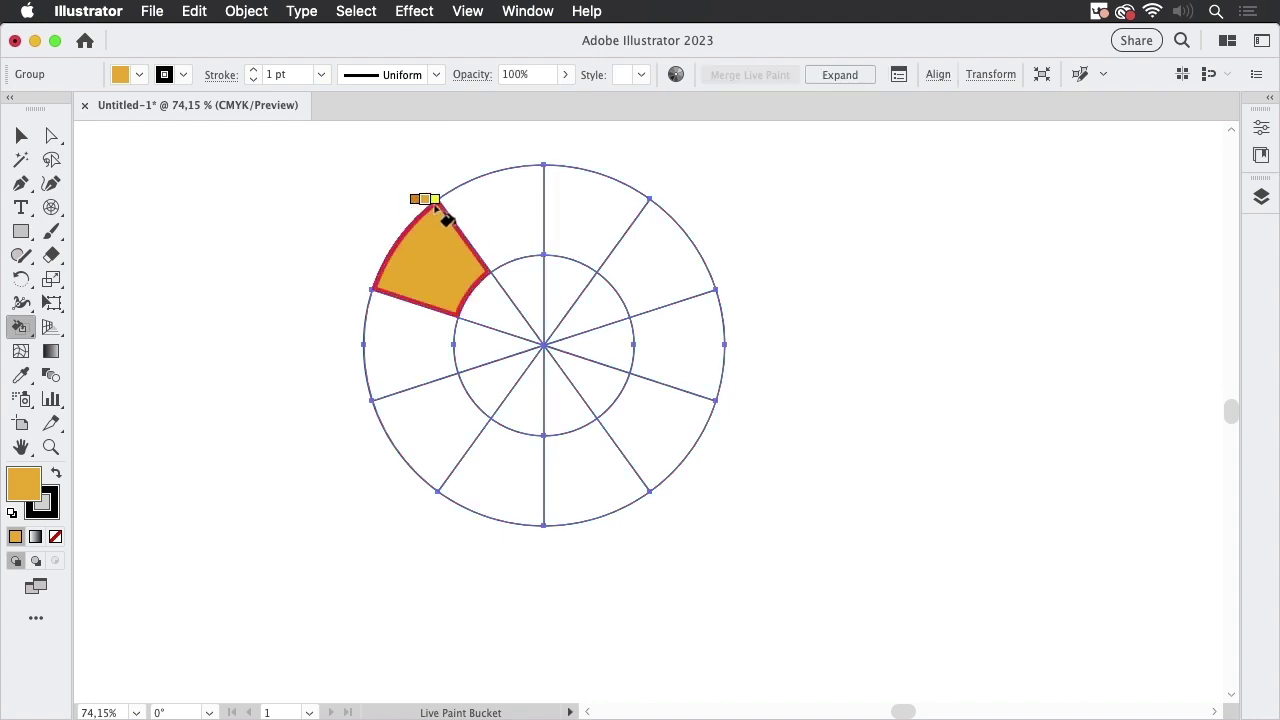
{"action": "key", "text": "Right"}
{"action": "left_click", "coordinate": [535, 205]}
{"action": "key", "text": "Right"}
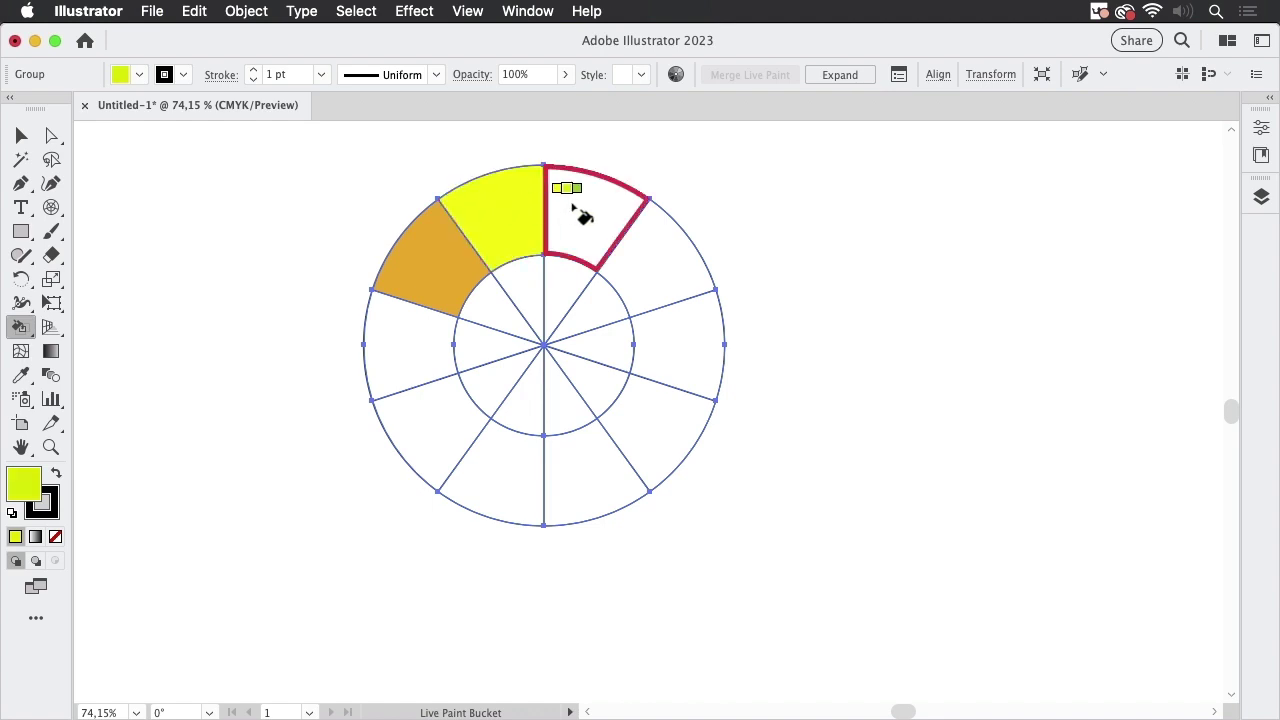
{"action": "left_click", "coordinate": [582, 205]}
{"action": "key", "text": "Right"}
{"action": "left_click", "coordinate": [660, 277]}
{"action": "key", "text": "Right"}
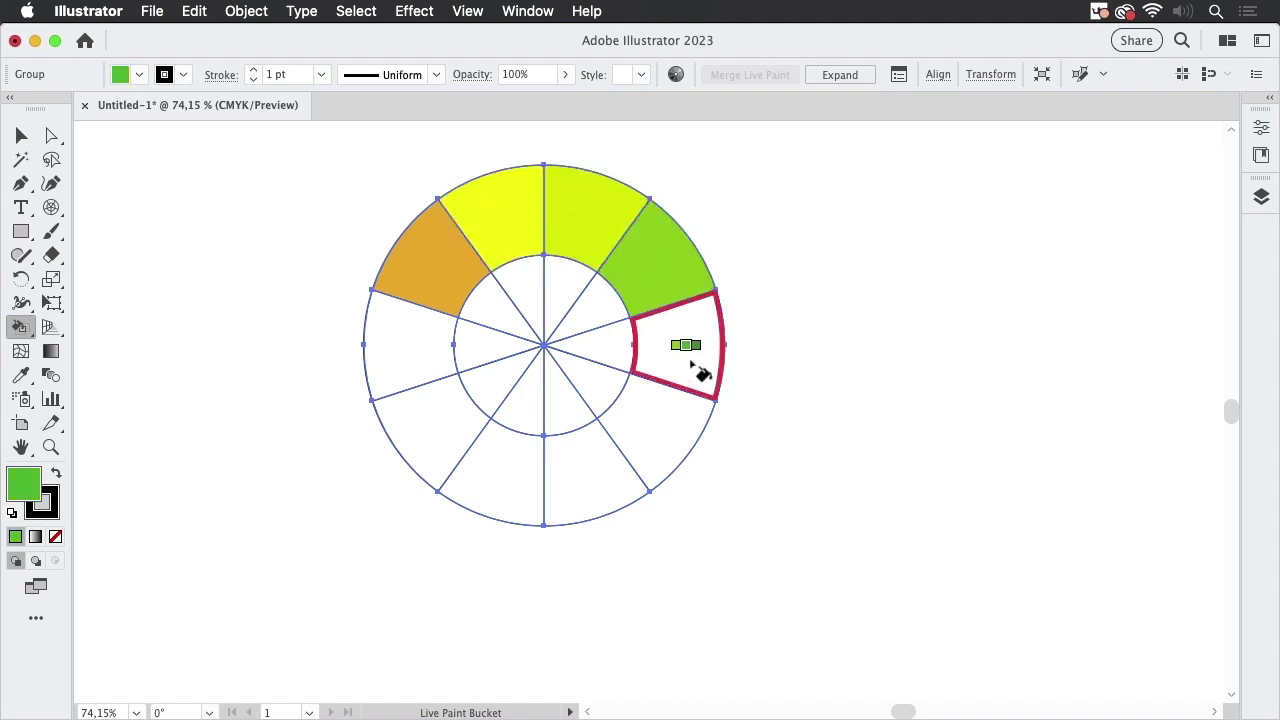
{"action": "left_click", "coordinate": [697, 374]}
{"action": "key", "text": "Right"}
{"action": "left_click", "coordinate": [660, 440]}
Paint the remaining outer wedges dark green, light green, teal and blue, then deselect
{"action": "key", "text": "Right"}
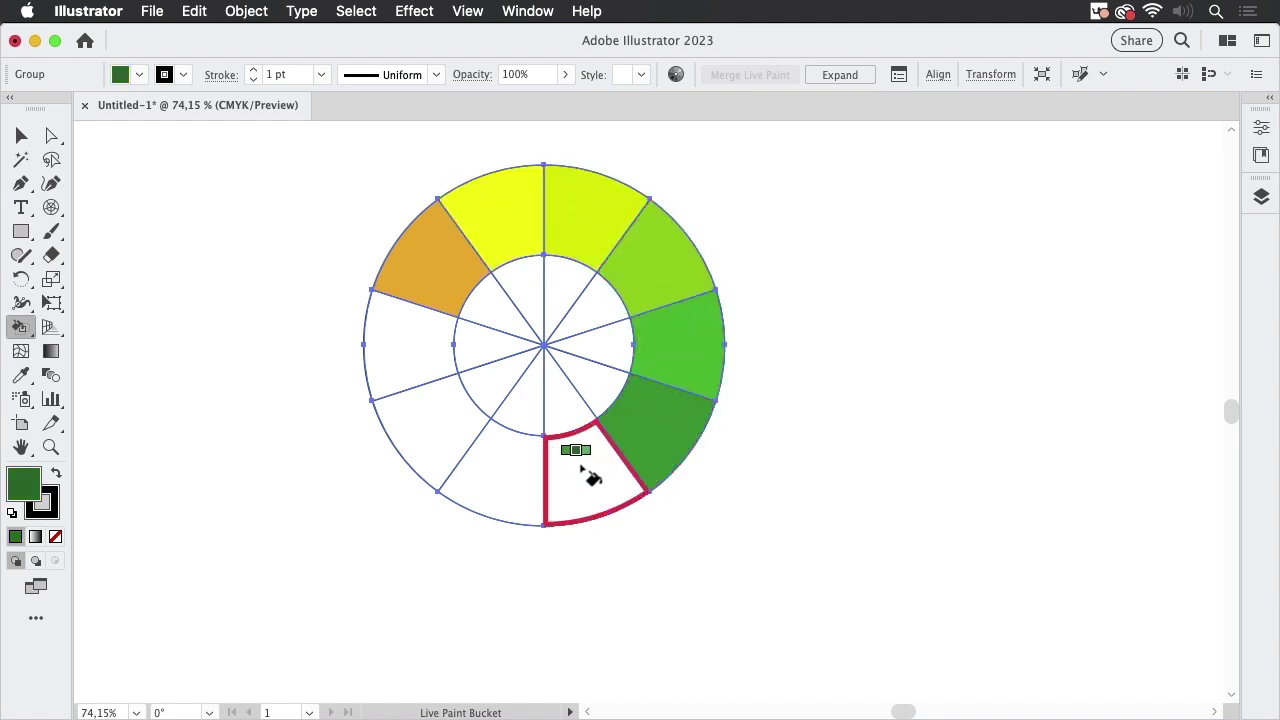
{"action": "left_click", "coordinate": [577, 466]}
{"action": "key", "text": "Right"}
{"action": "left_click", "coordinate": [478, 484]}
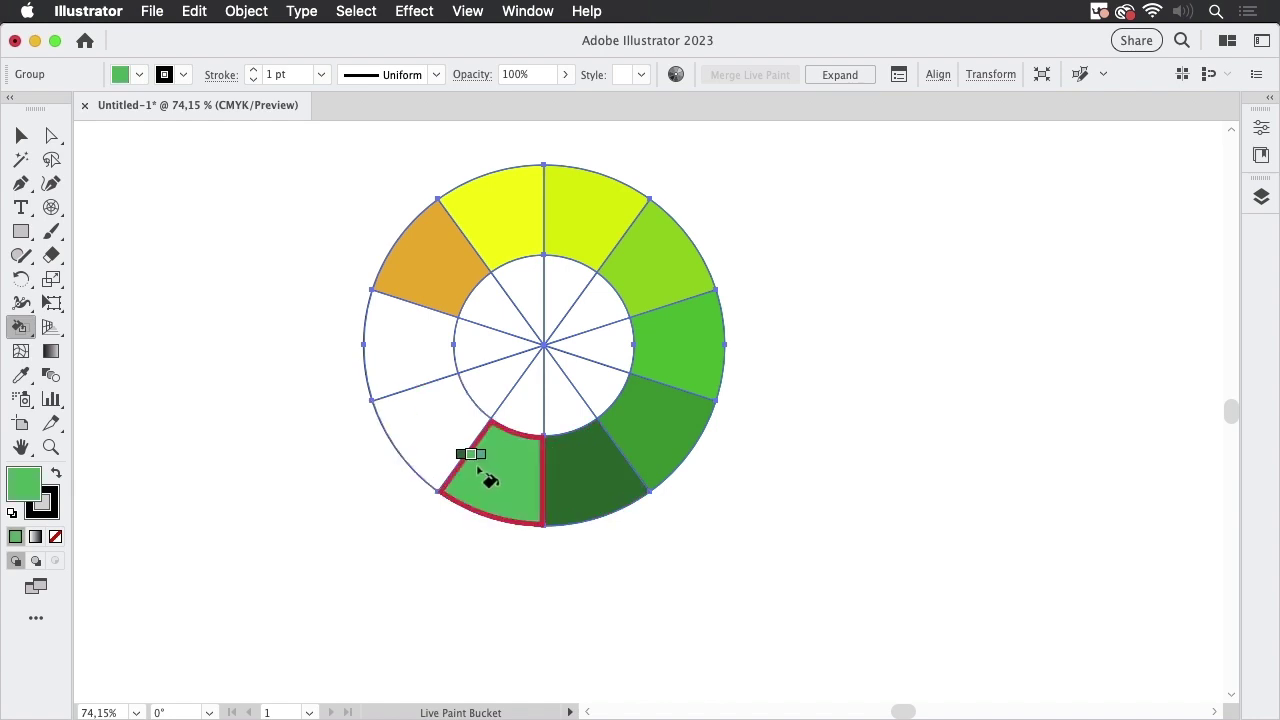
{"action": "key", "text": "Right"}
{"action": "left_click", "coordinate": [430, 378]}
{"action": "key", "text": "Right"}
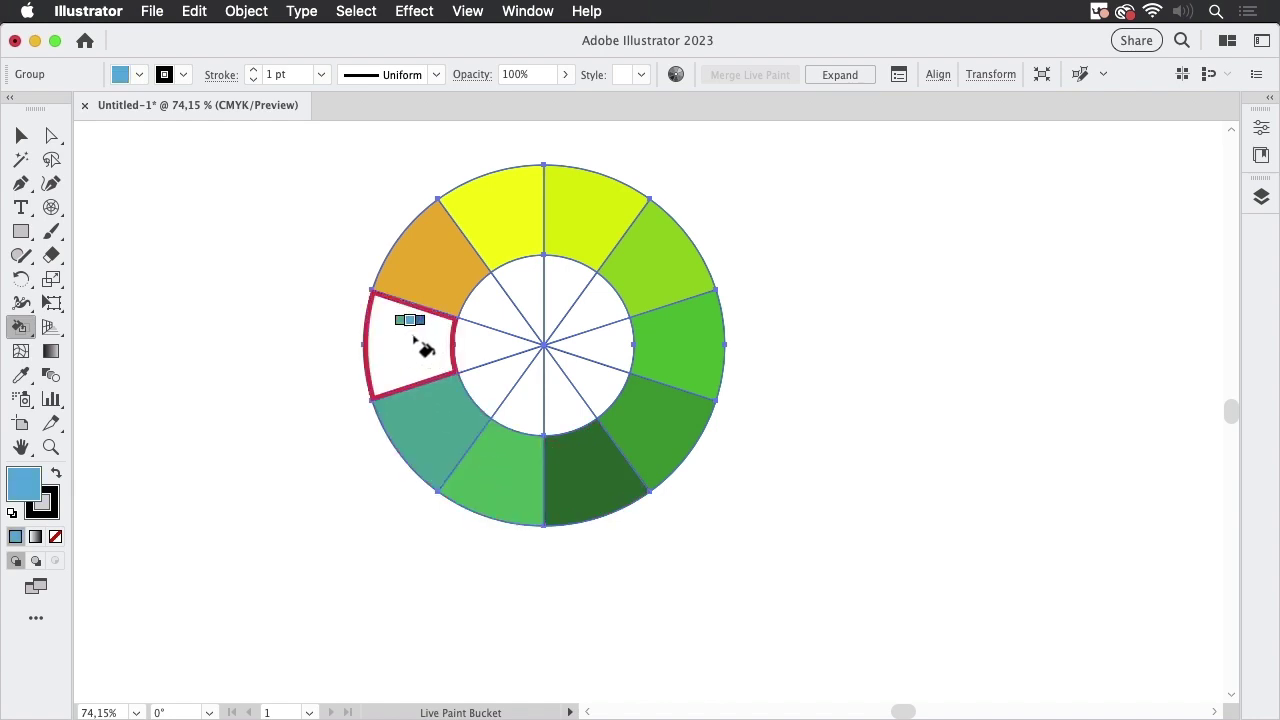
{"action": "left_click", "coordinate": [422, 346]}
{"action": "left_click", "coordinate": [21, 135]}
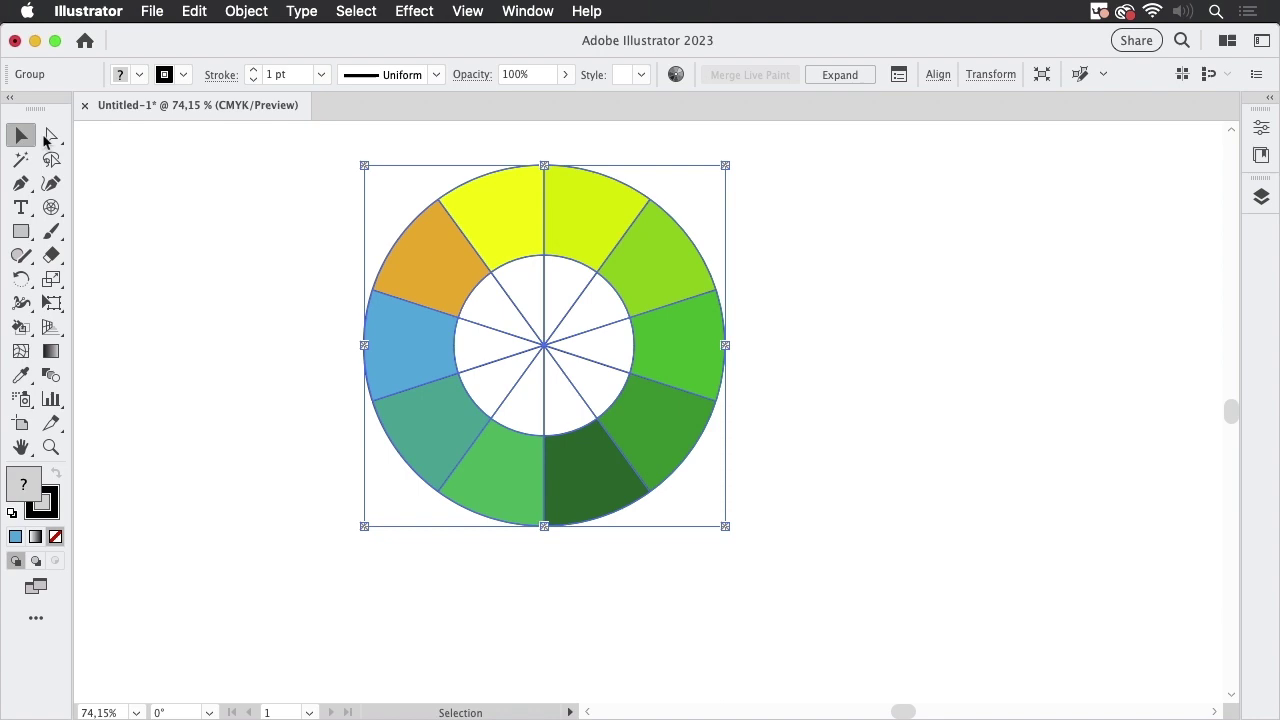
{"action": "left_click", "coordinate": [252, 182]}
Expand the live-paint wheel and reveal its nested groups in the Layers panel
{"action": "left_click", "coordinate": [642, 260]}
{"action": "left_click", "coordinate": [840, 76]}
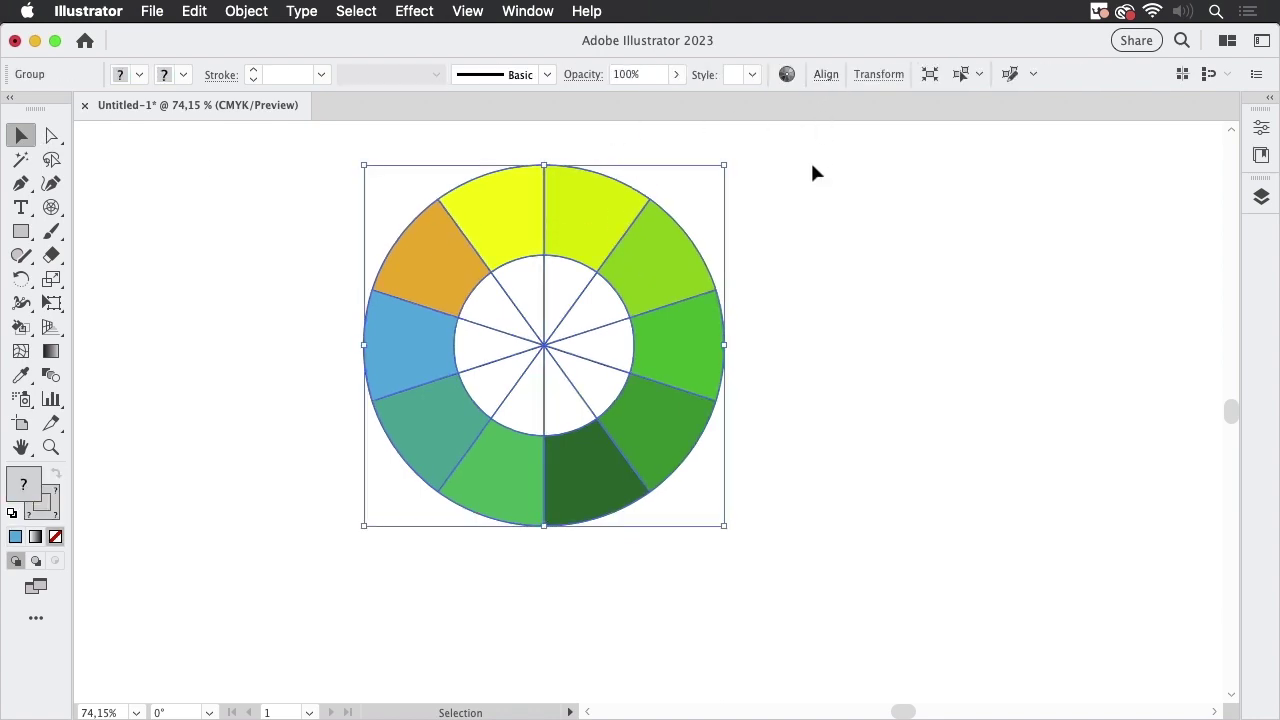
{"action": "left_click", "coordinate": [1261, 196]}
{"action": "left_click", "coordinate": [1063, 219]}
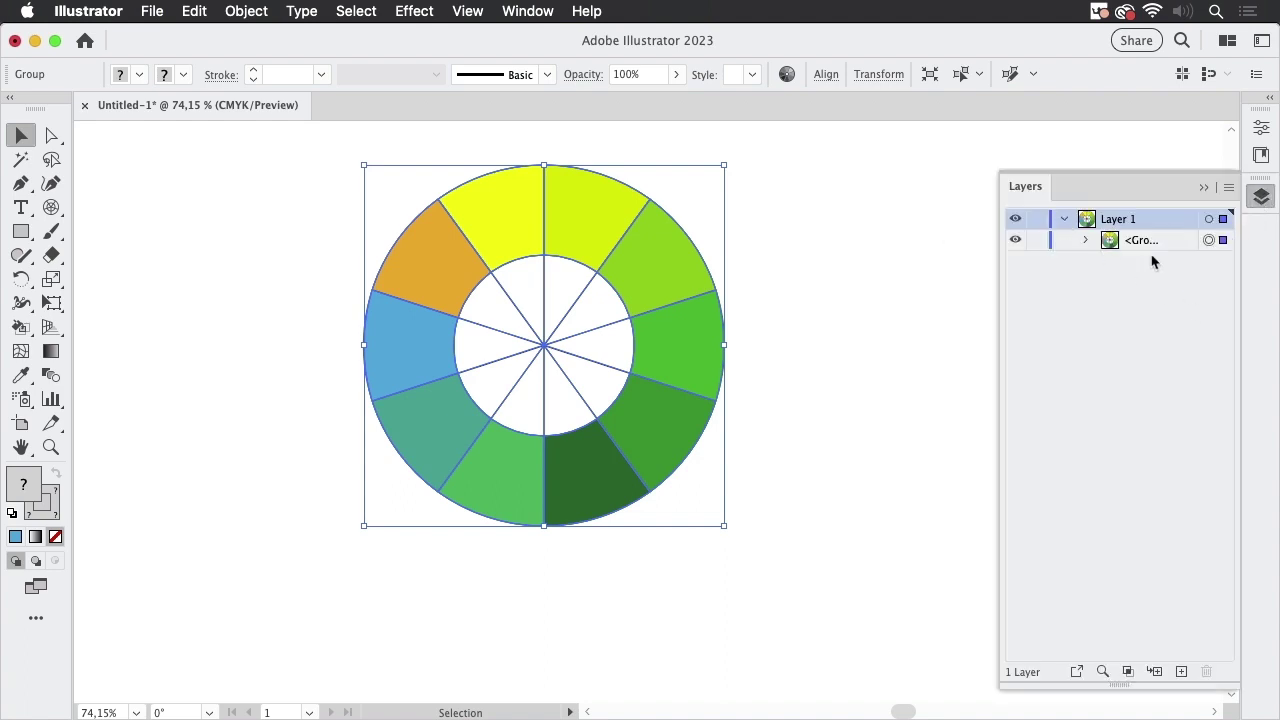
{"action": "left_click", "coordinate": [1088, 240]}
{"action": "left_click", "coordinate": [1108, 261]}
{"action": "left_click", "coordinate": [1131, 281]}
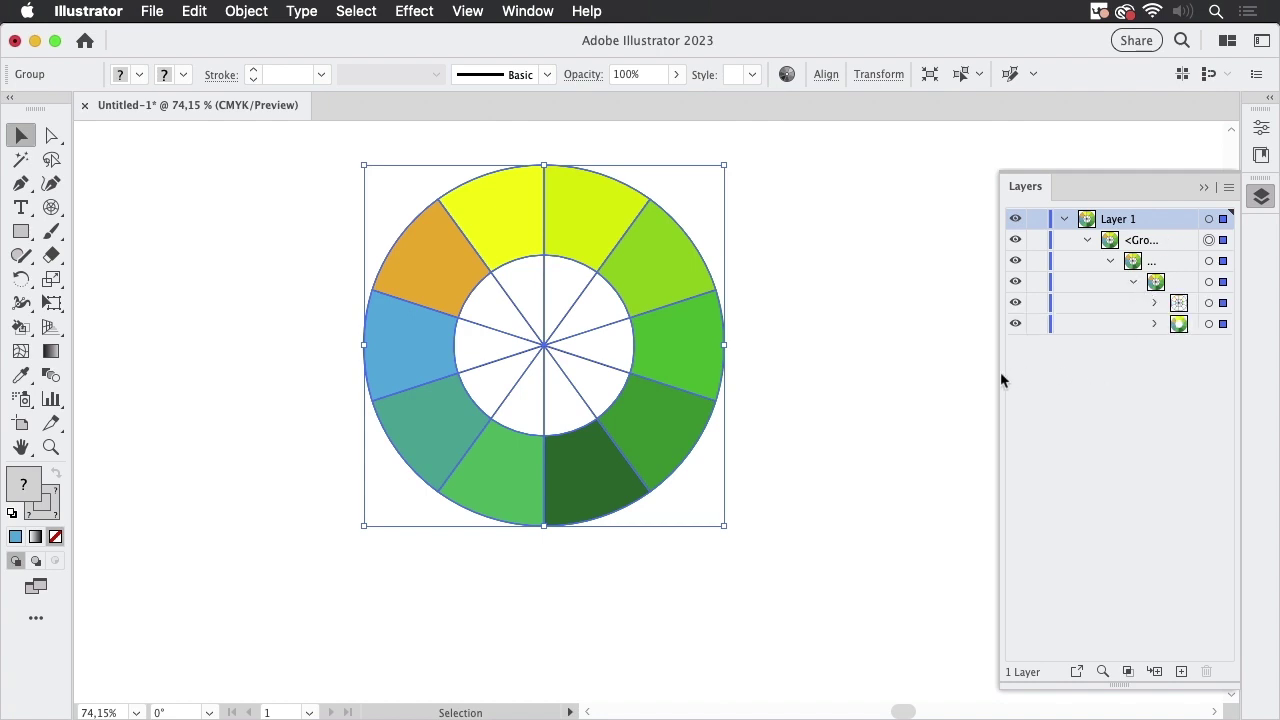
{"action": "left_click_drag", "start_coordinate": [1000, 371], "coordinate": [823, 381]}
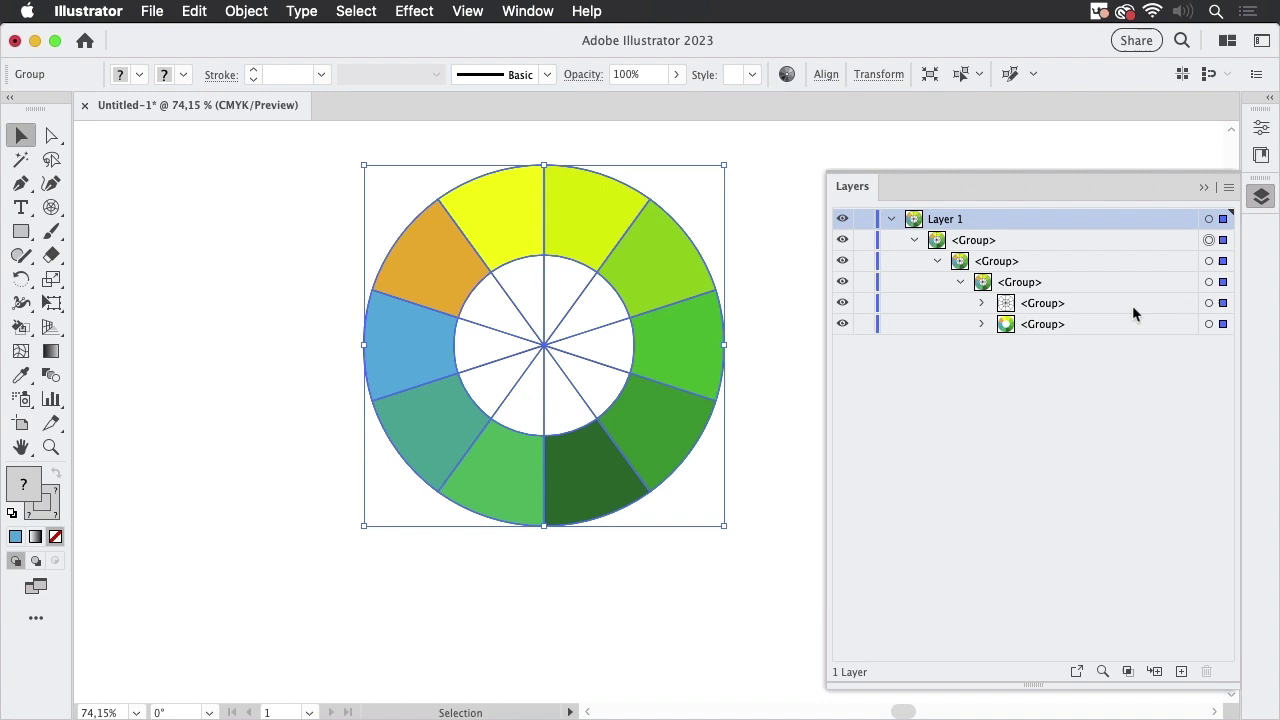
Move the wedge group to the top level and delete the inner divider-lines group
{"action": "left_click", "coordinate": [1102, 331]}
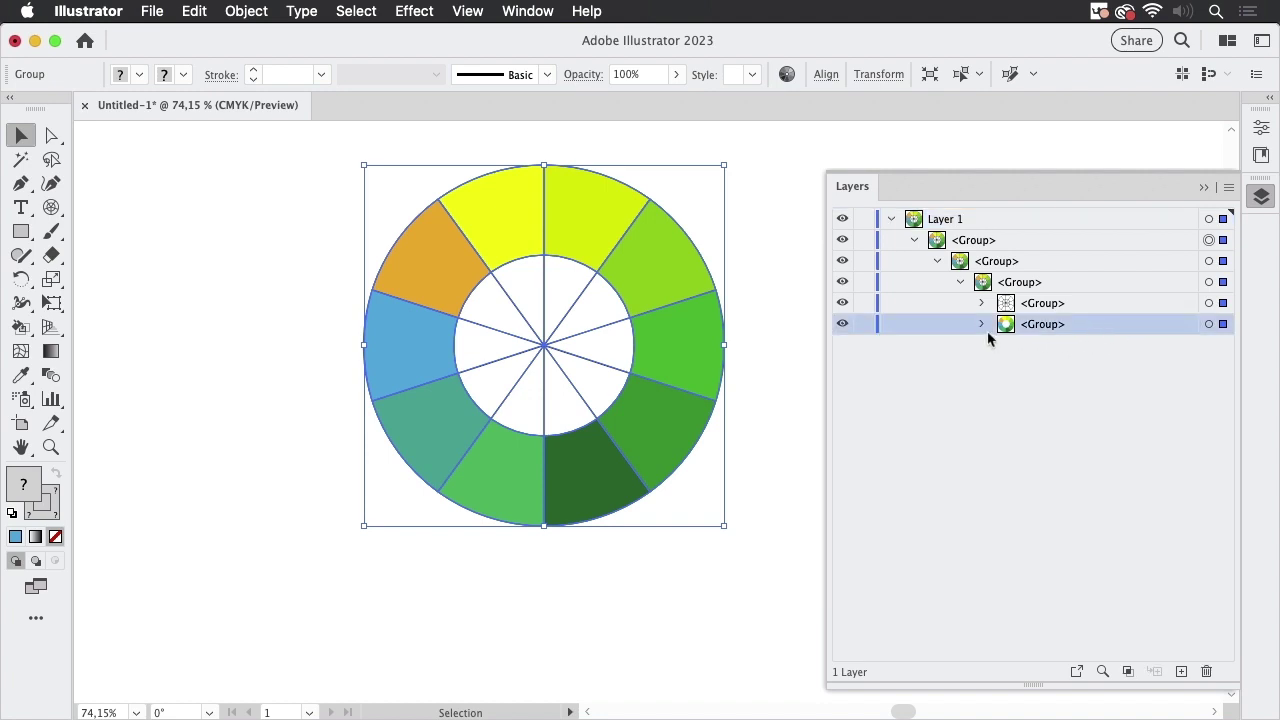
{"action": "left_click_drag", "start_coordinate": [1100, 322], "coordinate": [1027, 237]}
{"action": "left_click", "coordinate": [1065, 261]}
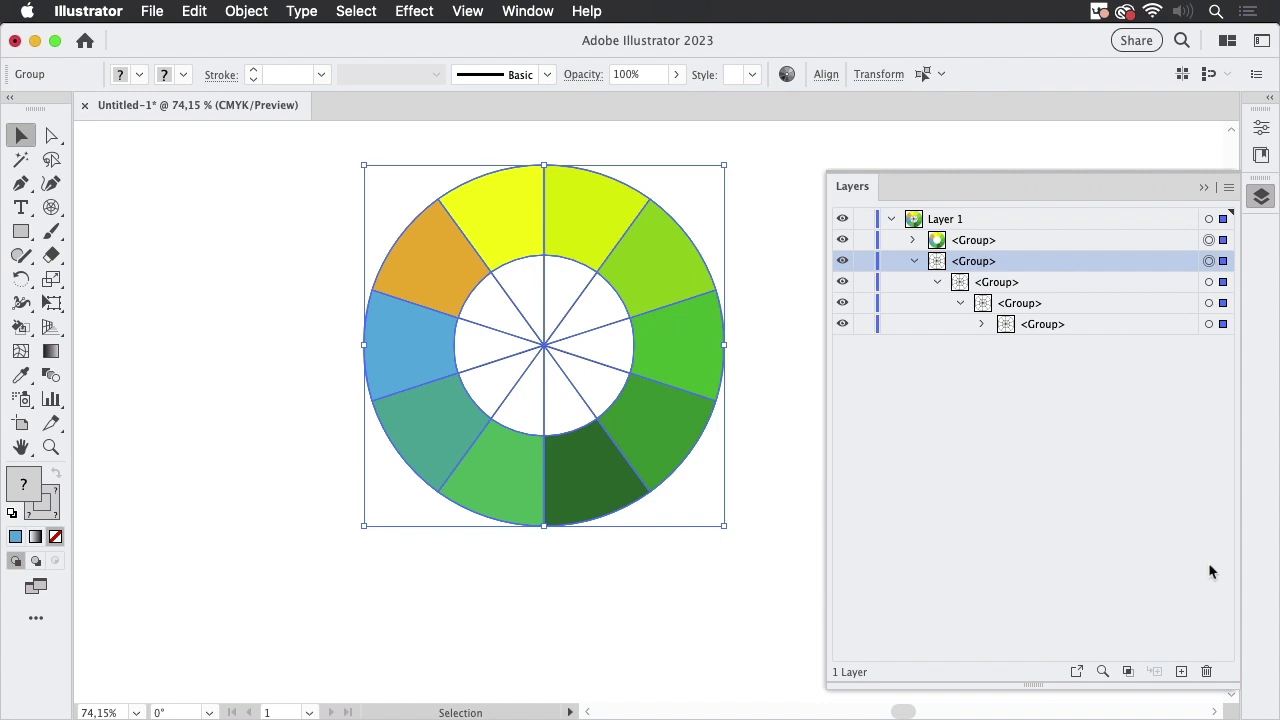
{"action": "left_click", "coordinate": [1206, 671]}
{"action": "left_click", "coordinate": [912, 240]}
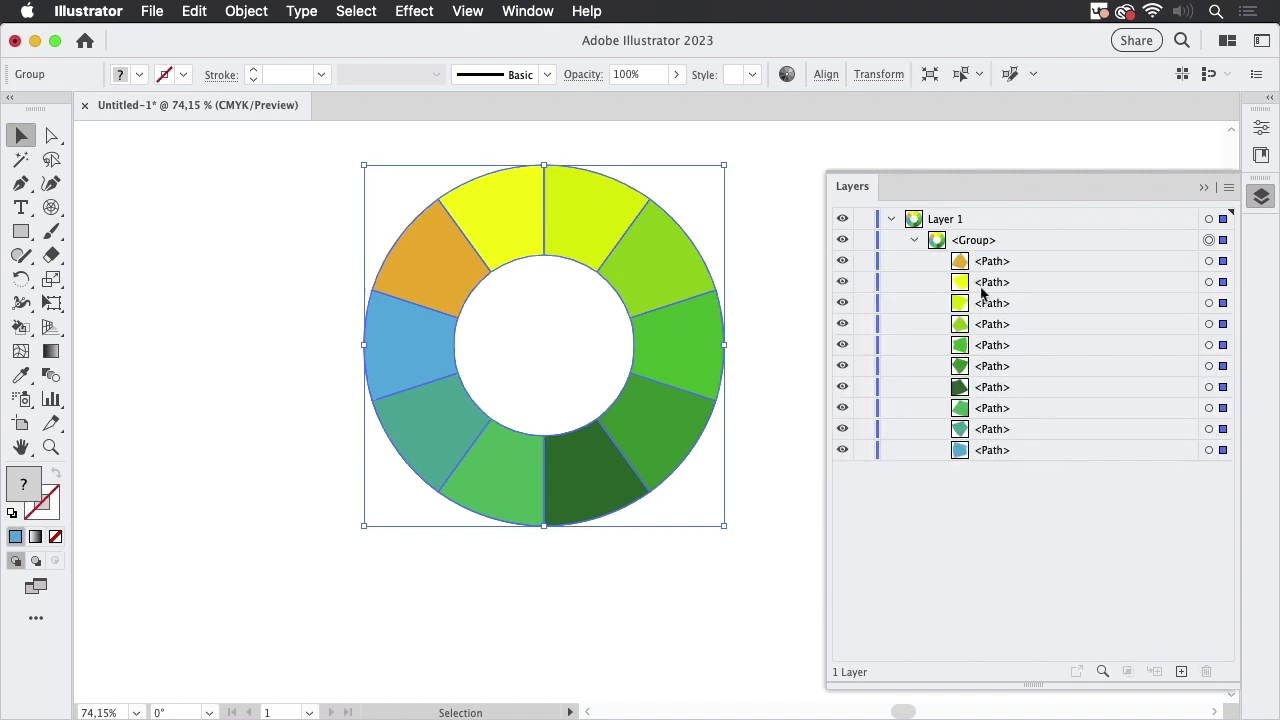
{"action": "left_click", "coordinate": [912, 240]}
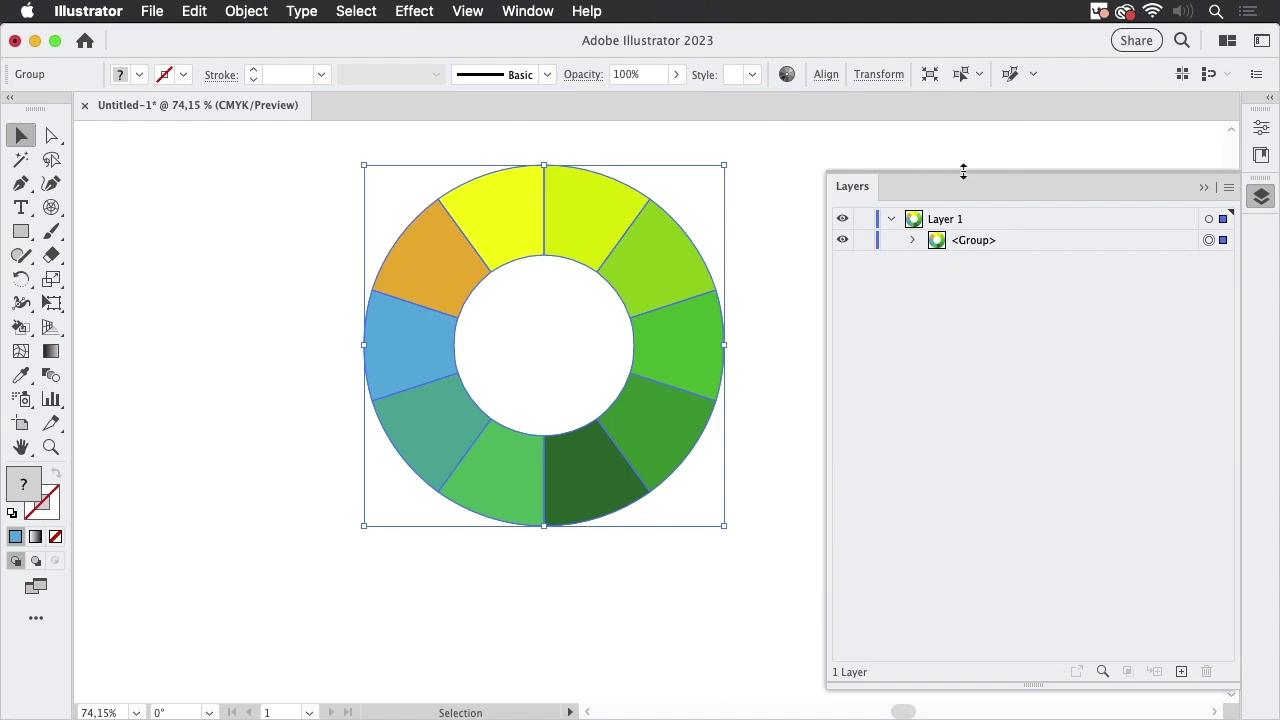
Ungroup the wheel into ten separate wedges and zoom out
{"action": "left_click", "coordinate": [776, 204]}
{"action": "left_click", "coordinate": [703, 283]}
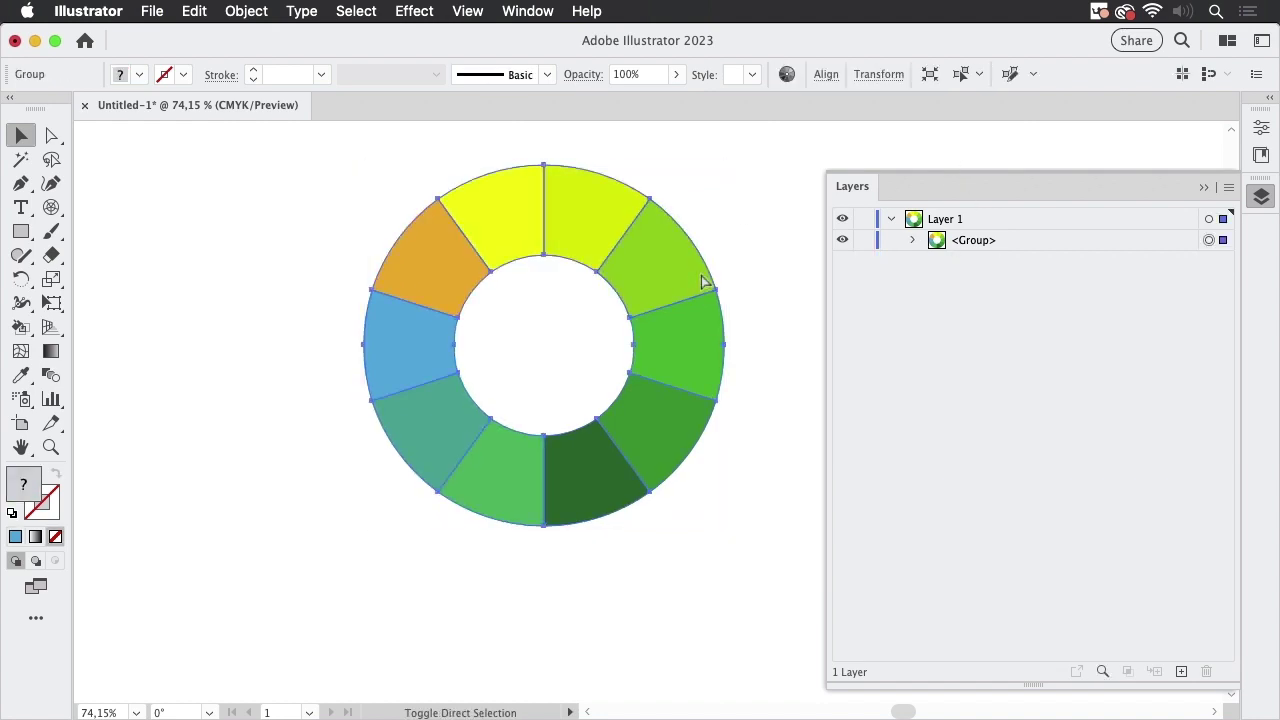
{"action": "key", "text": "super+shift+g"}
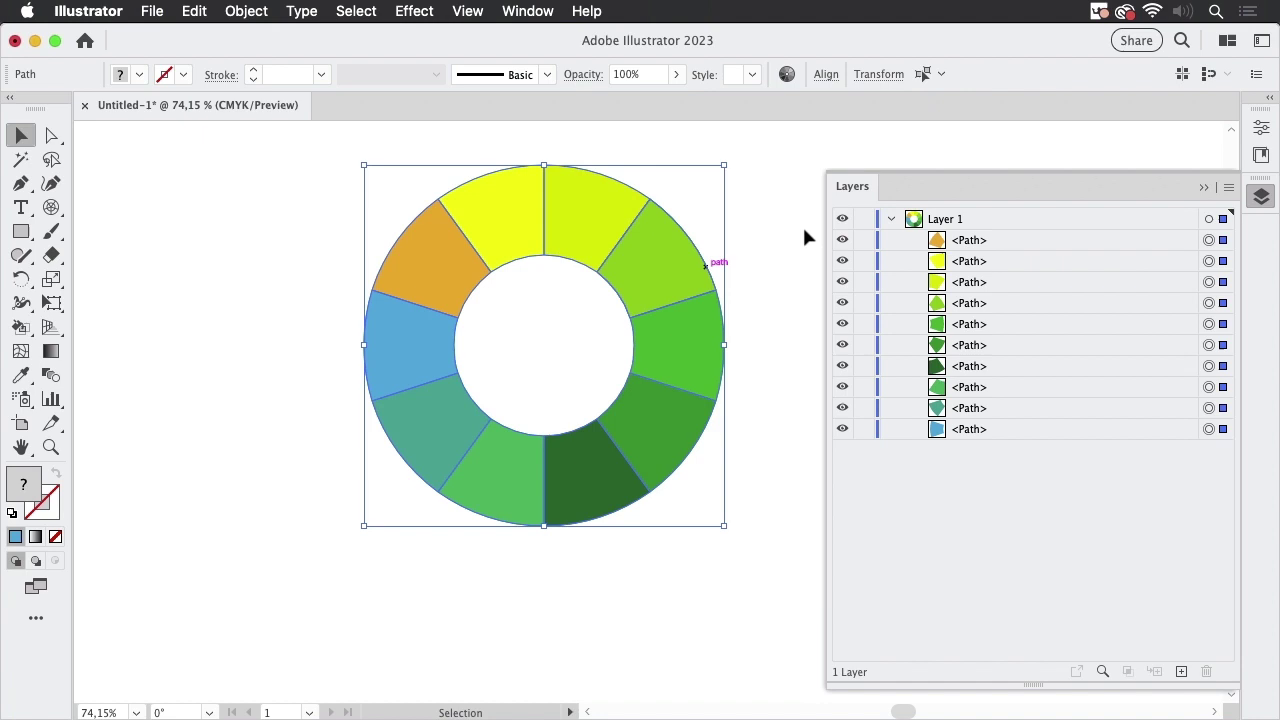
{"action": "left_click", "coordinate": [1203, 187]}
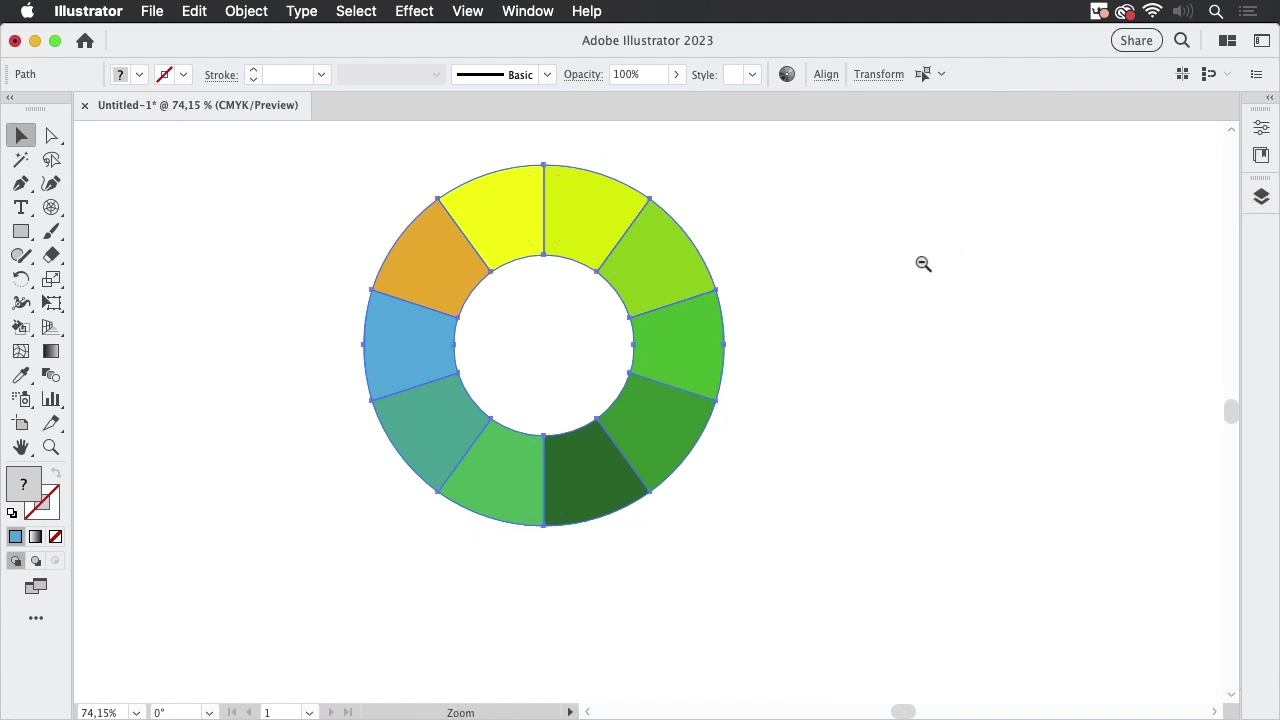
{"action": "mouse_move", "coordinate": [923, 263]}
{"action": "left_mouse_down"}
{"action": "mouse_move", "coordinate": [891, 286]}
{"action": "mouse_move", "coordinate": [1087, 244]}
{"action": "left_mouse_up"}
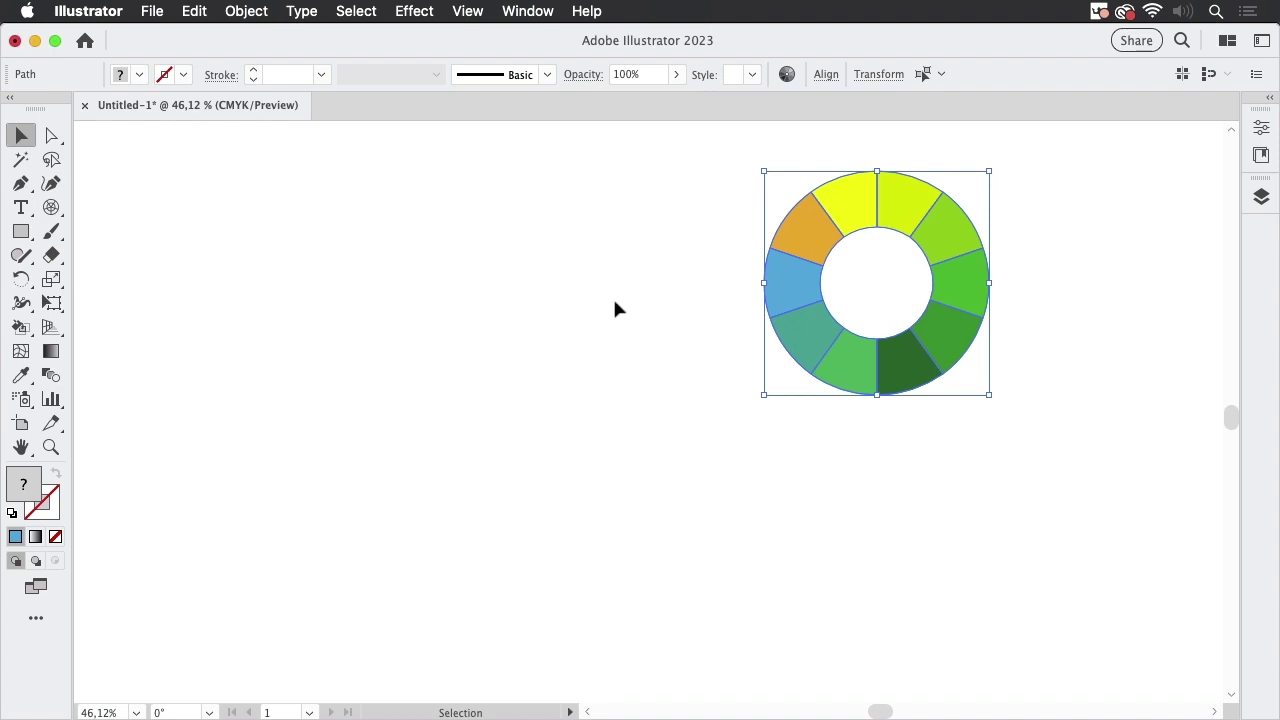
Switch the perspective grid to three-point, move it left of the wheel and lower the horizon
{"action": "left_click", "coordinate": [51, 327]}
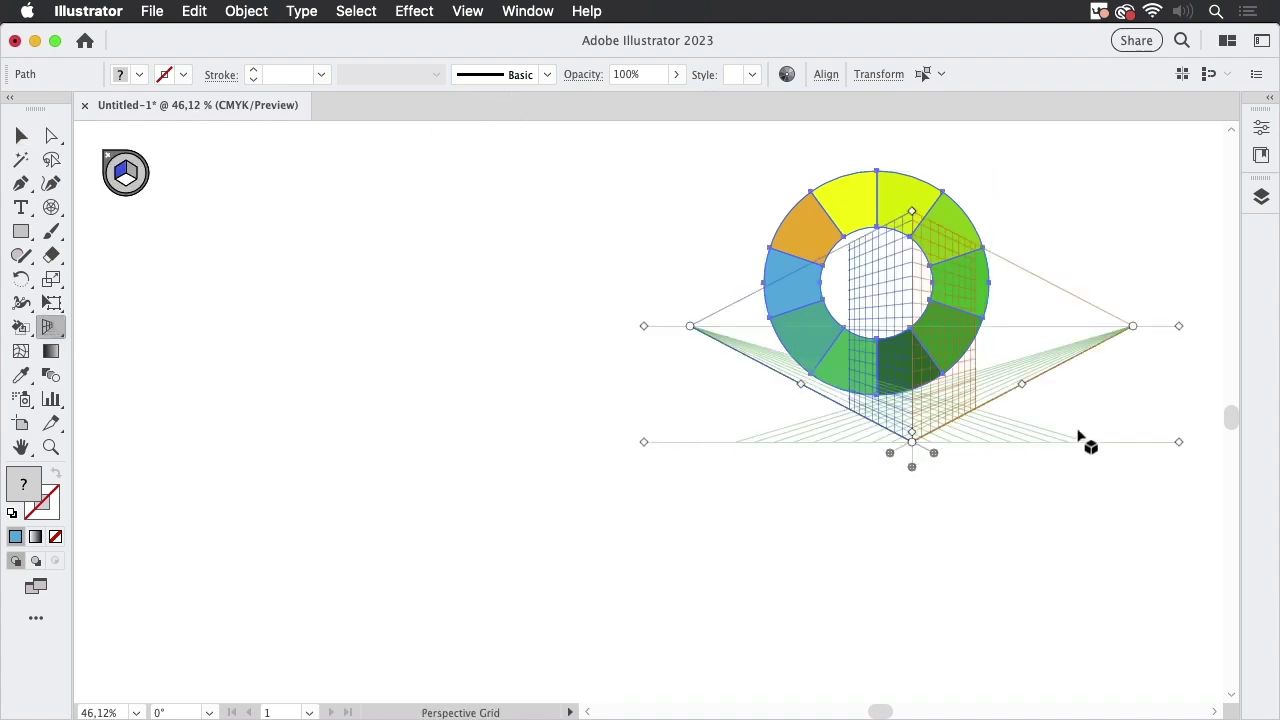
{"action": "left_click_drag", "start_coordinate": [1179, 442], "coordinate": [700, 575]}
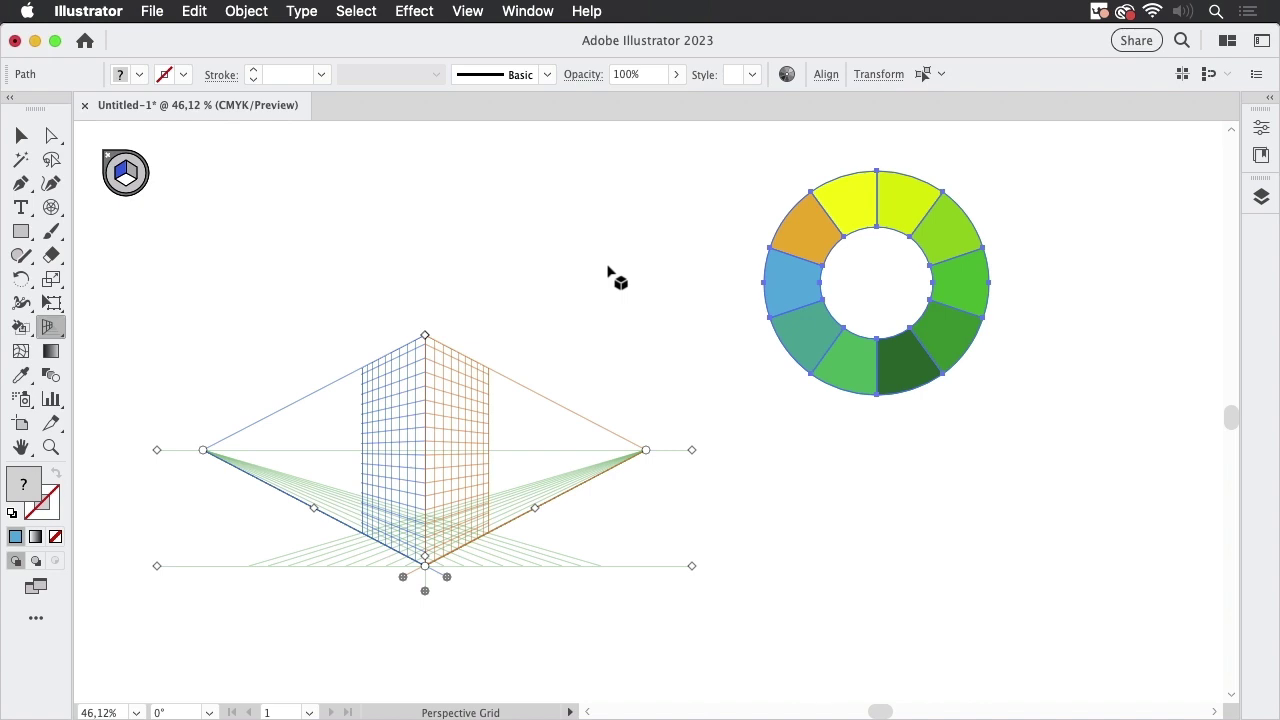
{"action": "left_click", "coordinate": [467, 11]}
{"action": "scroll", "coordinate": [575, 600], "scroll_direction": "down", "scroll_amount": 5}
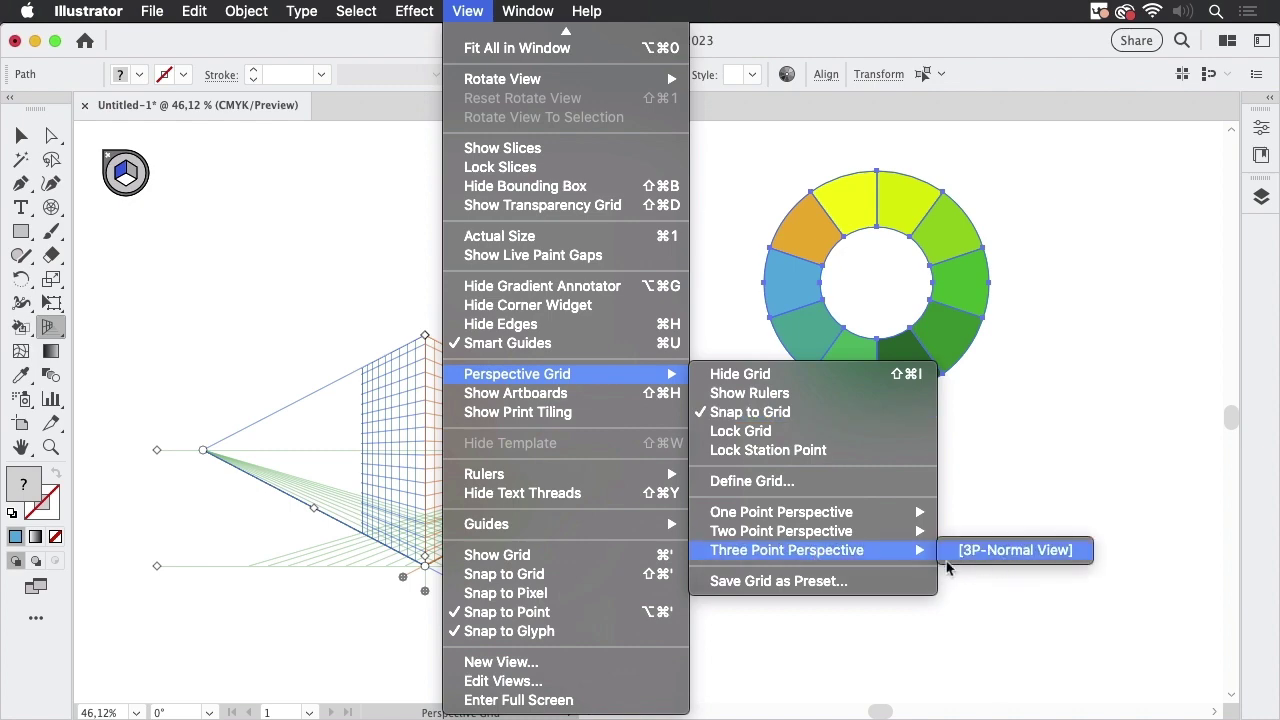
{"action": "left_click", "coordinate": [1003, 555]}
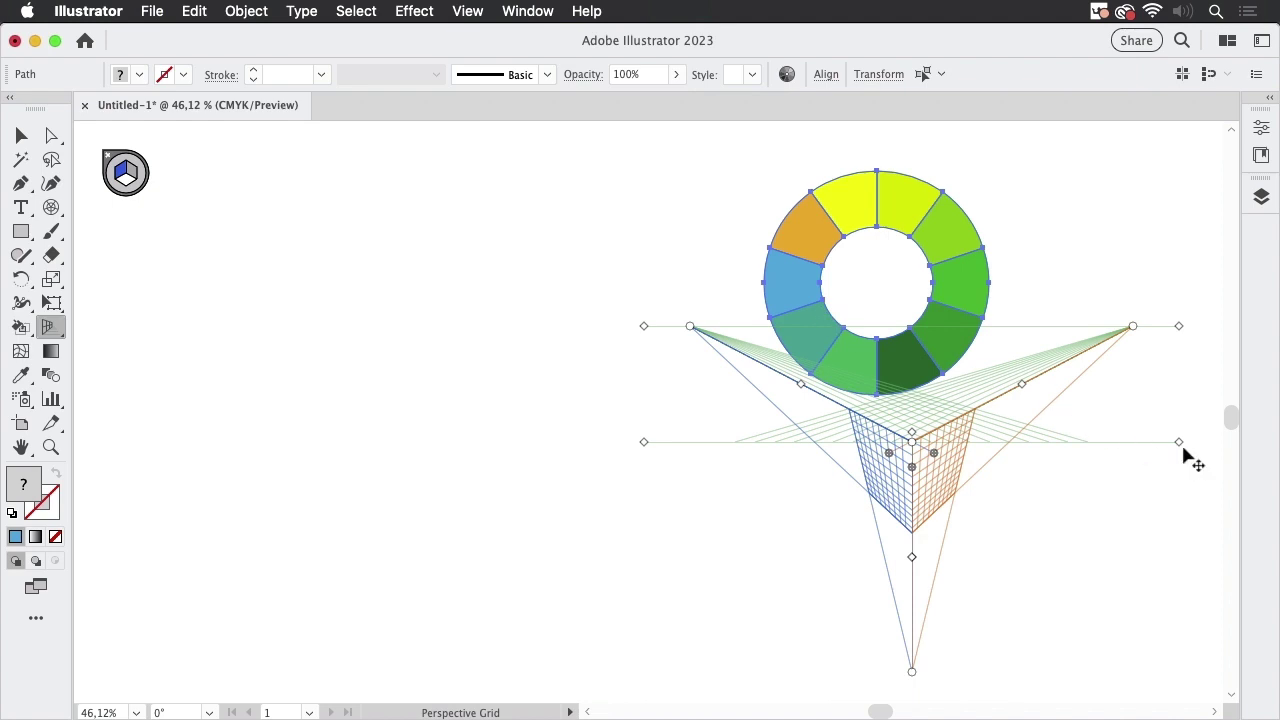
{"action": "left_click_drag", "start_coordinate": [1177, 443], "coordinate": [673, 423]}
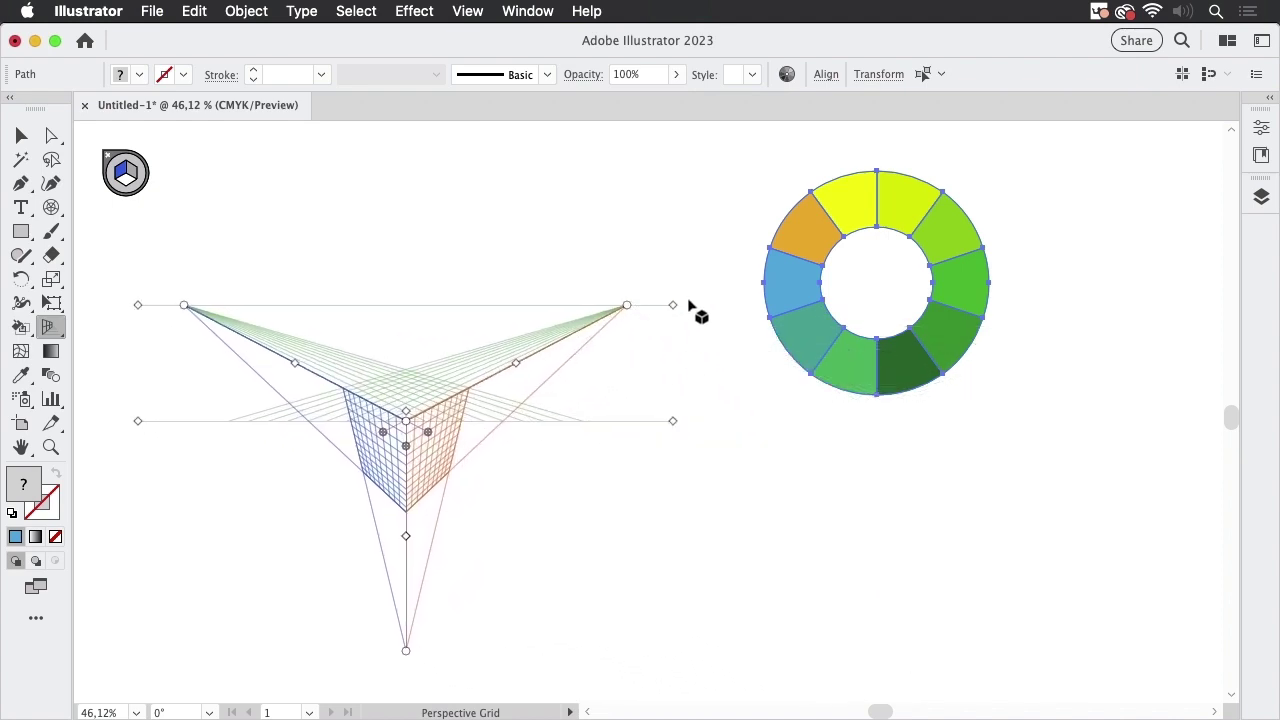
{"action": "mouse_move", "coordinate": [676, 330]}
{"action": "left_mouse_down"}
{"action": "mouse_move", "coordinate": [675, 360]}
{"action": "mouse_move", "coordinate": [685, 338]}
{"action": "left_mouse_up"}
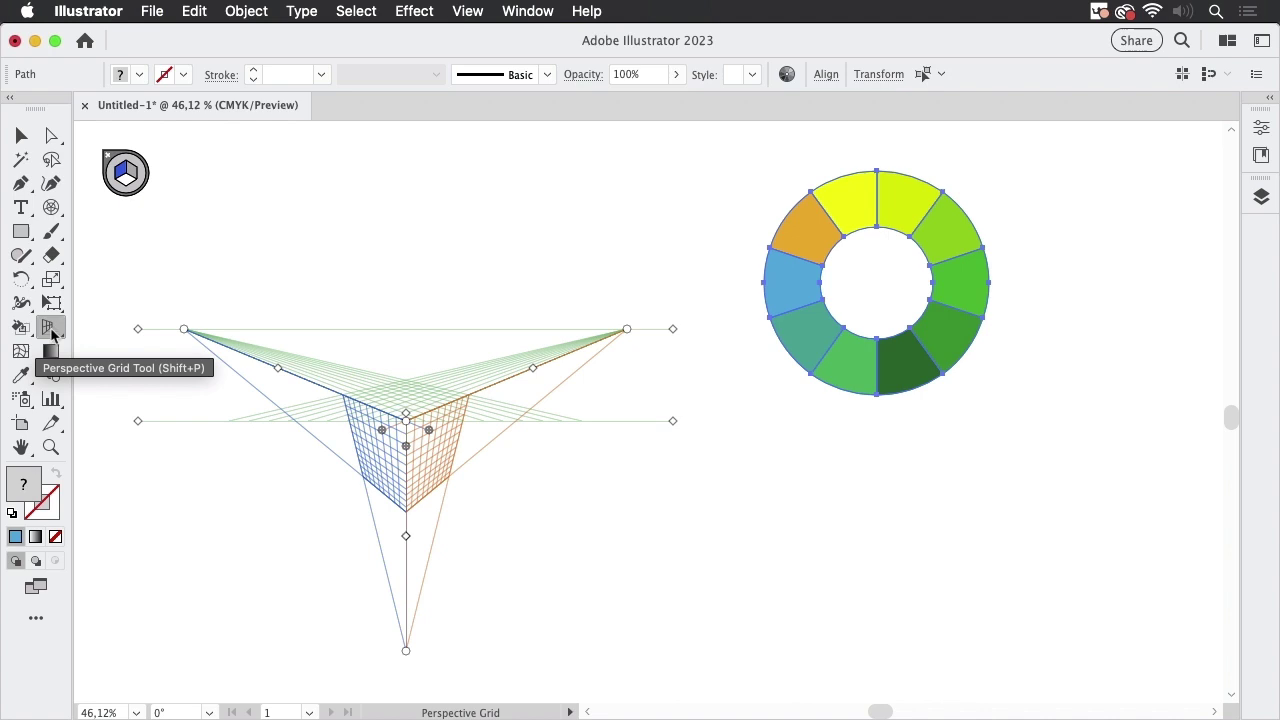
With Perspective Selection on the ground plane, drag the colour wheel flat onto the grid
{"action": "left_click", "coordinate": [48, 327]}
{"action": "left_click", "coordinate": [135, 352]}
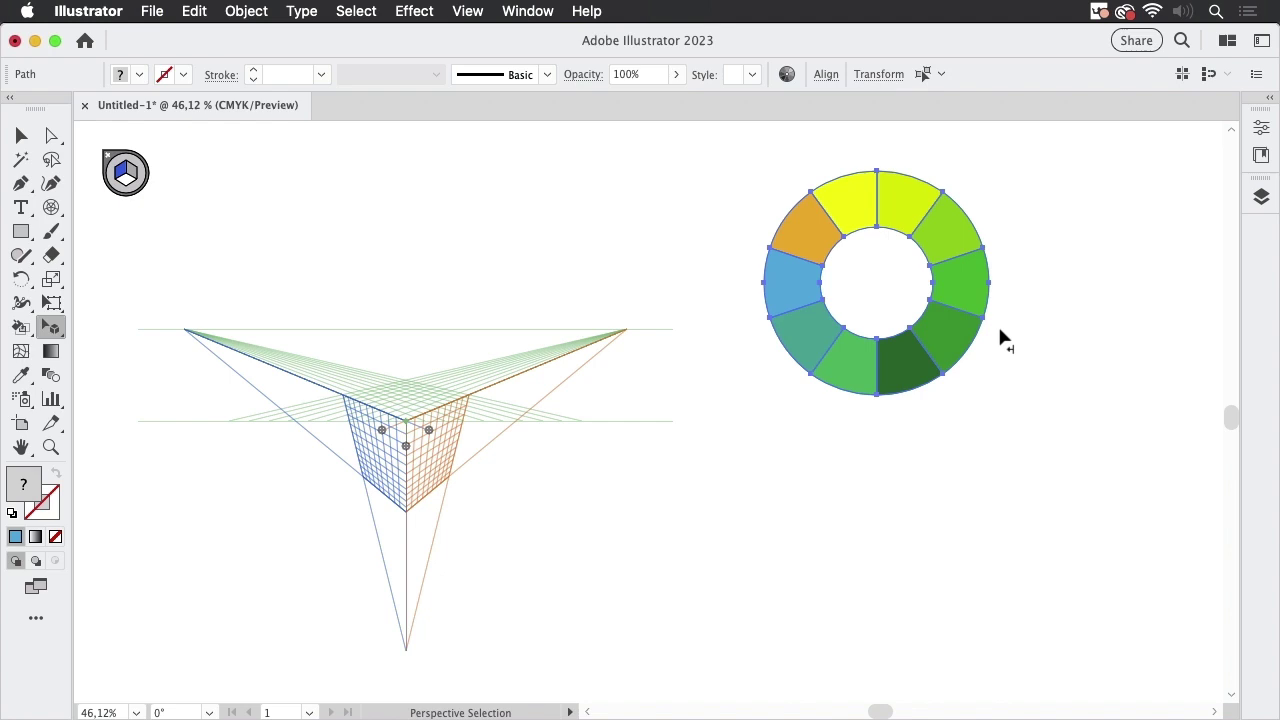
{"action": "left_click", "coordinate": [712, 390]}
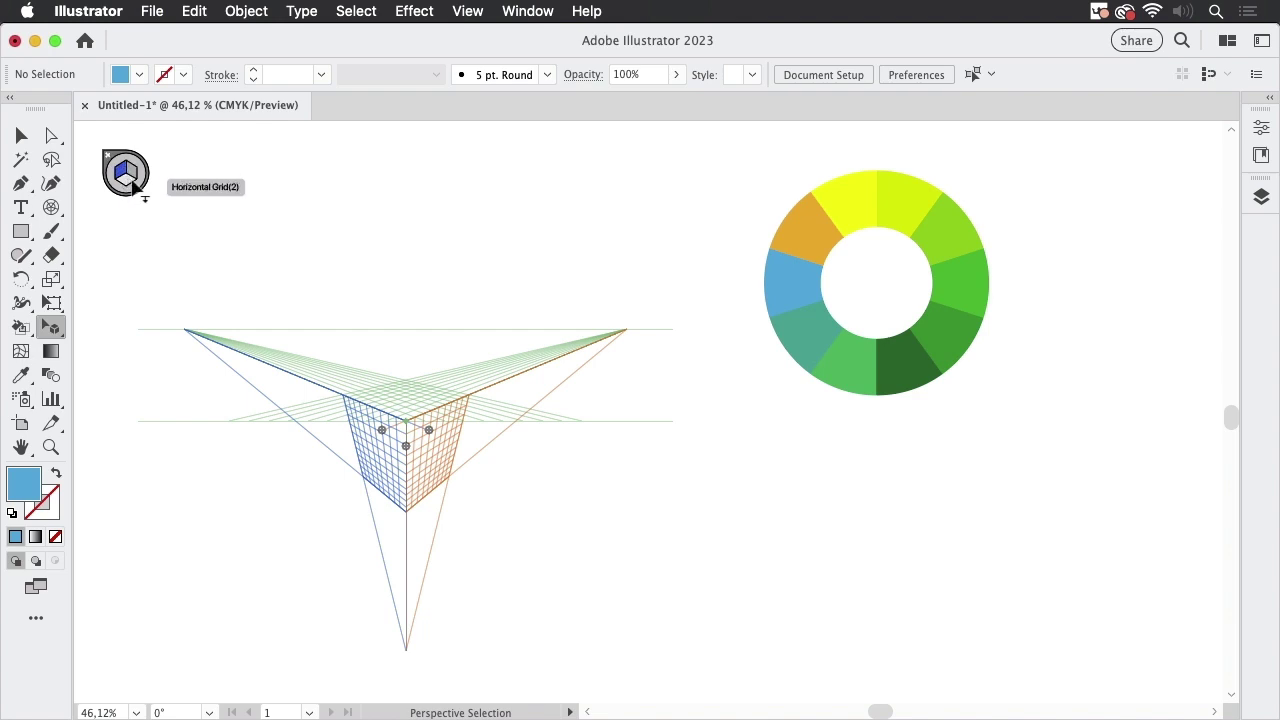
{"action": "left_click", "coordinate": [125, 181]}
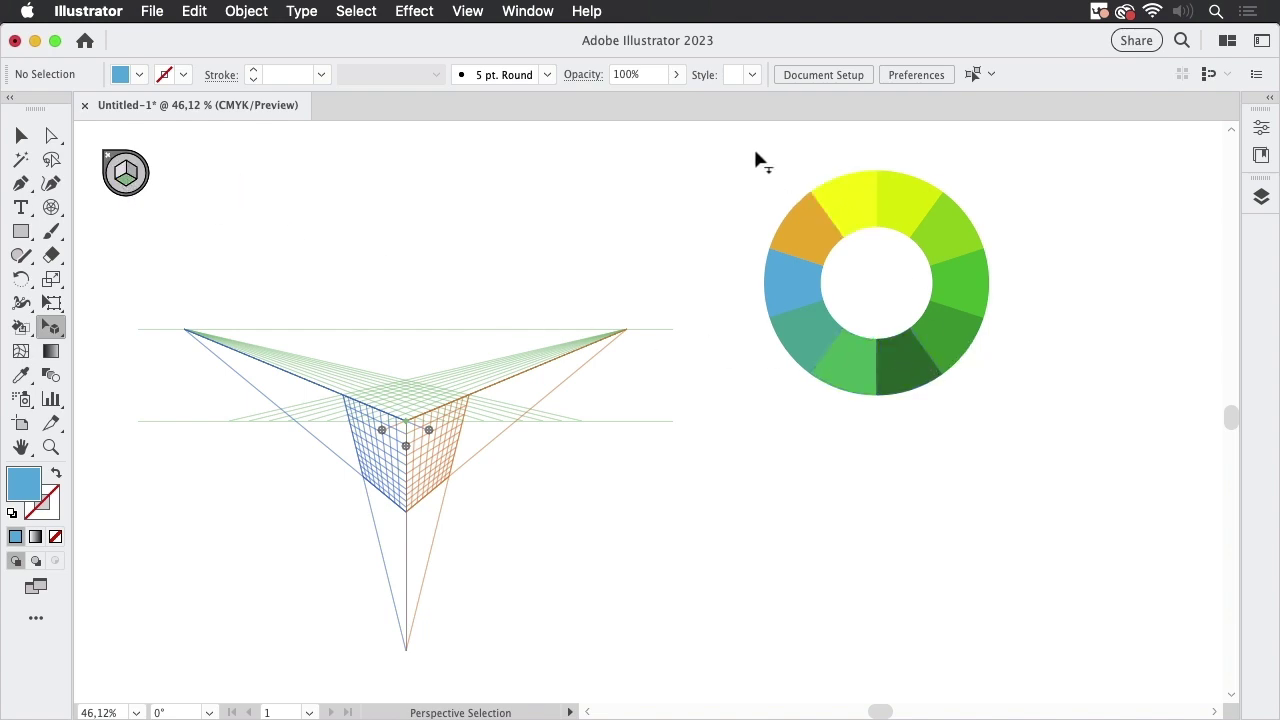
{"action": "left_click_drag", "start_coordinate": [755, 160], "coordinate": [1027, 423]}
{"action": "mouse_move", "coordinate": [966, 371]}
{"action": "left_mouse_down"}
{"action": "mouse_move", "coordinate": [508, 405]}
{"action": "mouse_move", "coordinate": [410, 428]}
{"action": "left_mouse_up"}
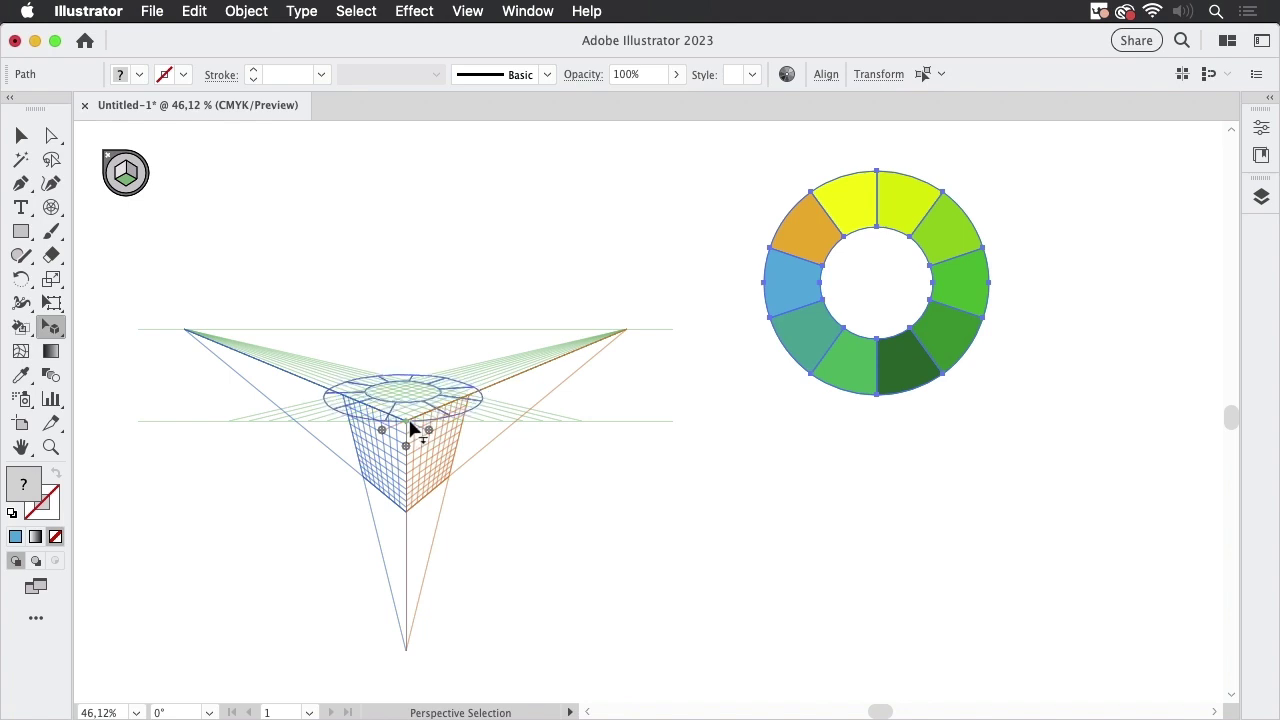
{"action": "left_click_drag", "start_coordinate": [413, 428], "coordinate": [415, 430]}
{"action": "left_click_drag", "start_coordinate": [346, 371], "coordinate": [743, 437]}
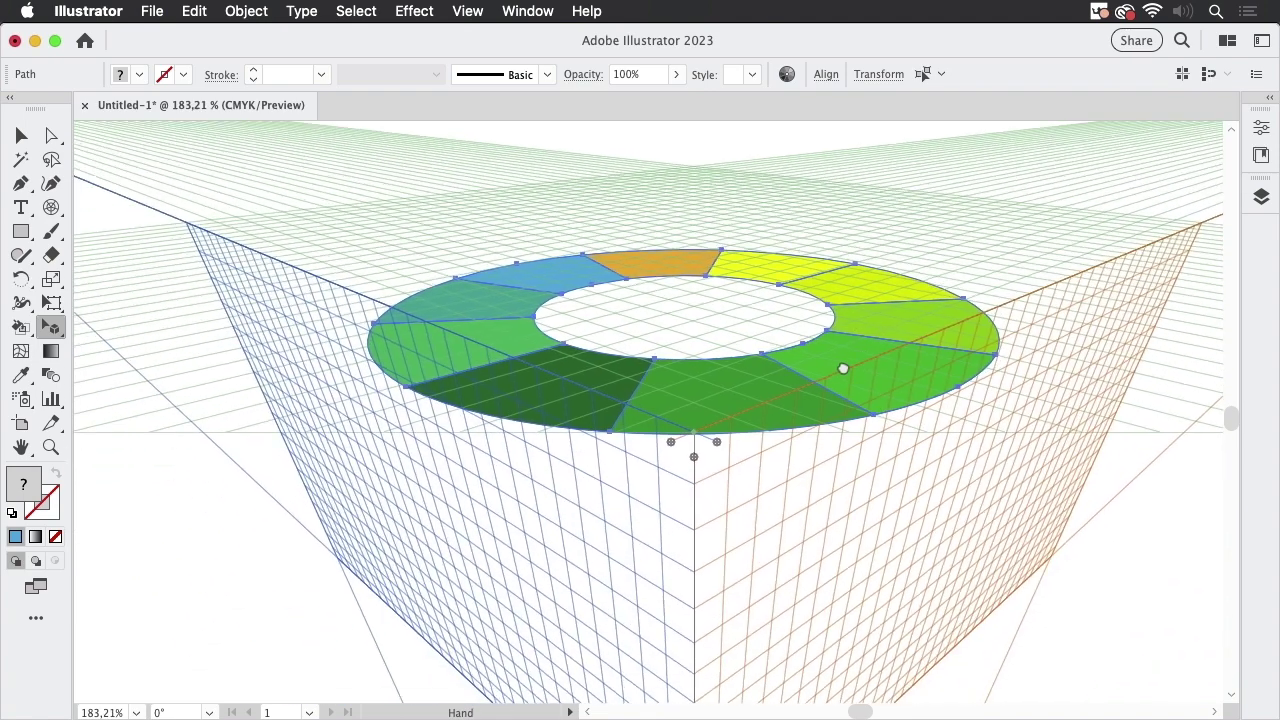
{"action": "left_click_drag", "start_coordinate": [741, 537], "coordinate": [829, 323]}
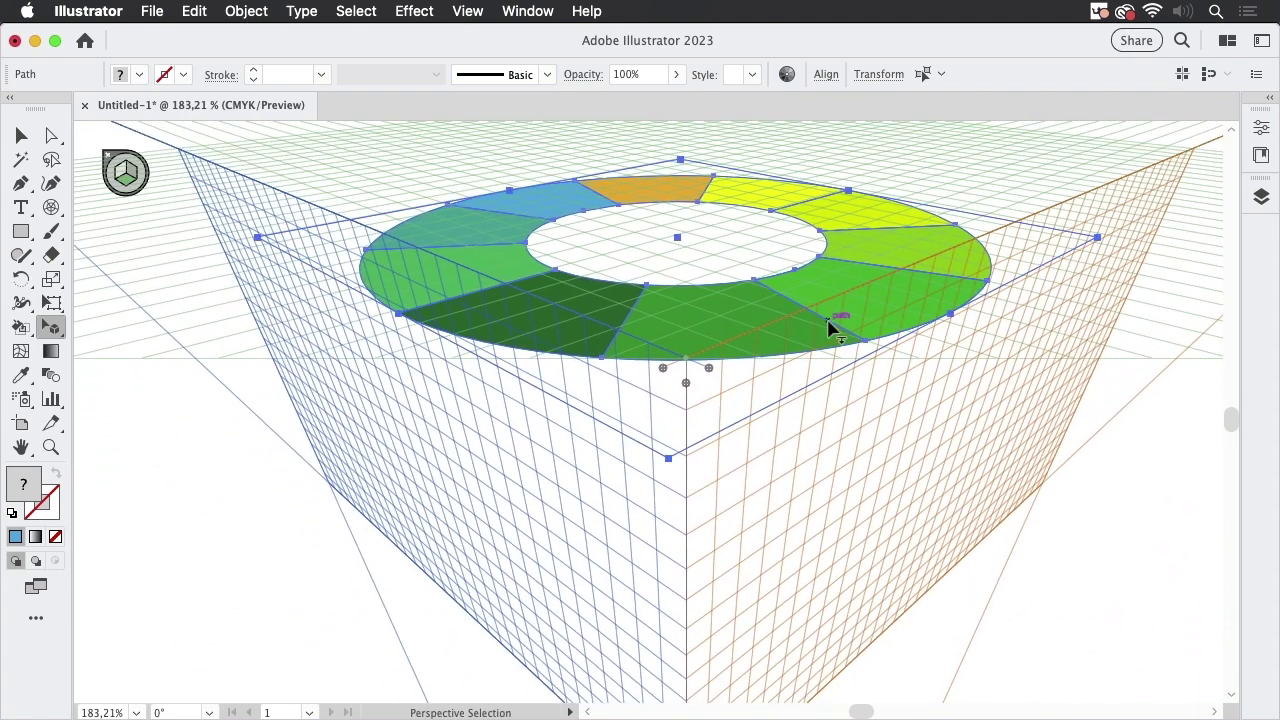
Drag the dark green wedge down the ground plane to sit just below the ring
{"action": "left_click", "coordinate": [740, 250]}
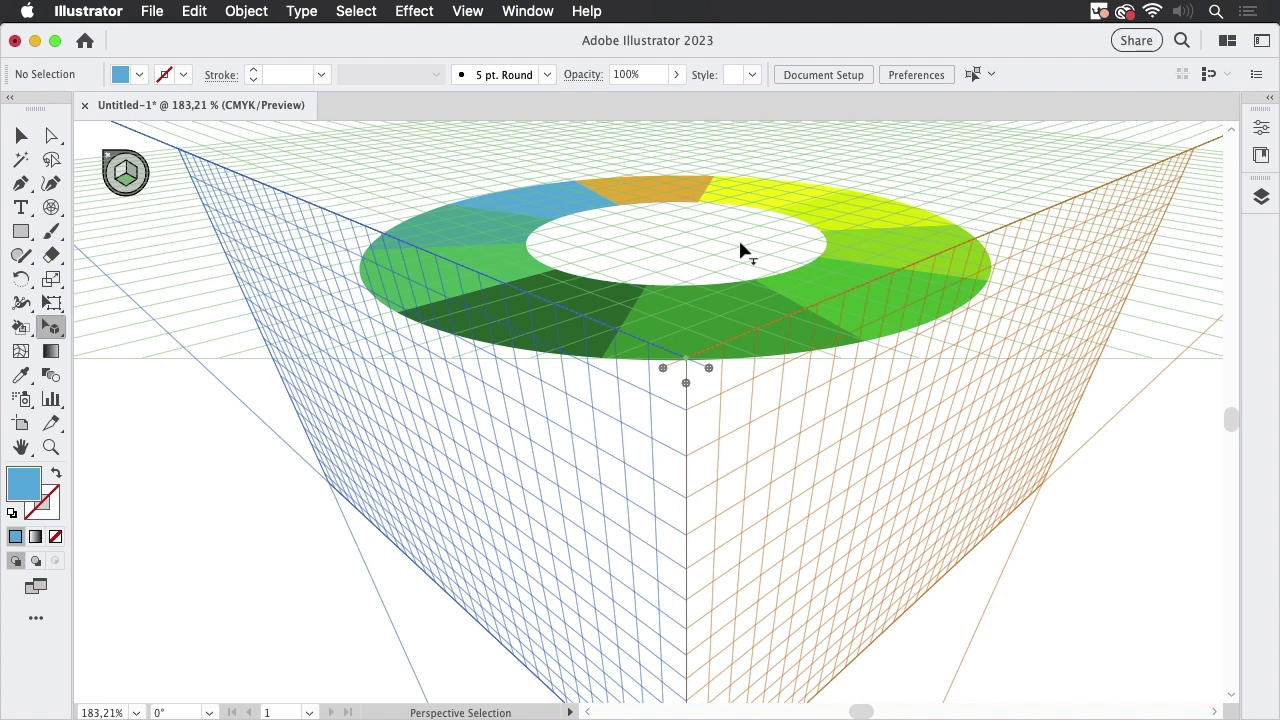
{"action": "left_click", "coordinate": [550, 337]}
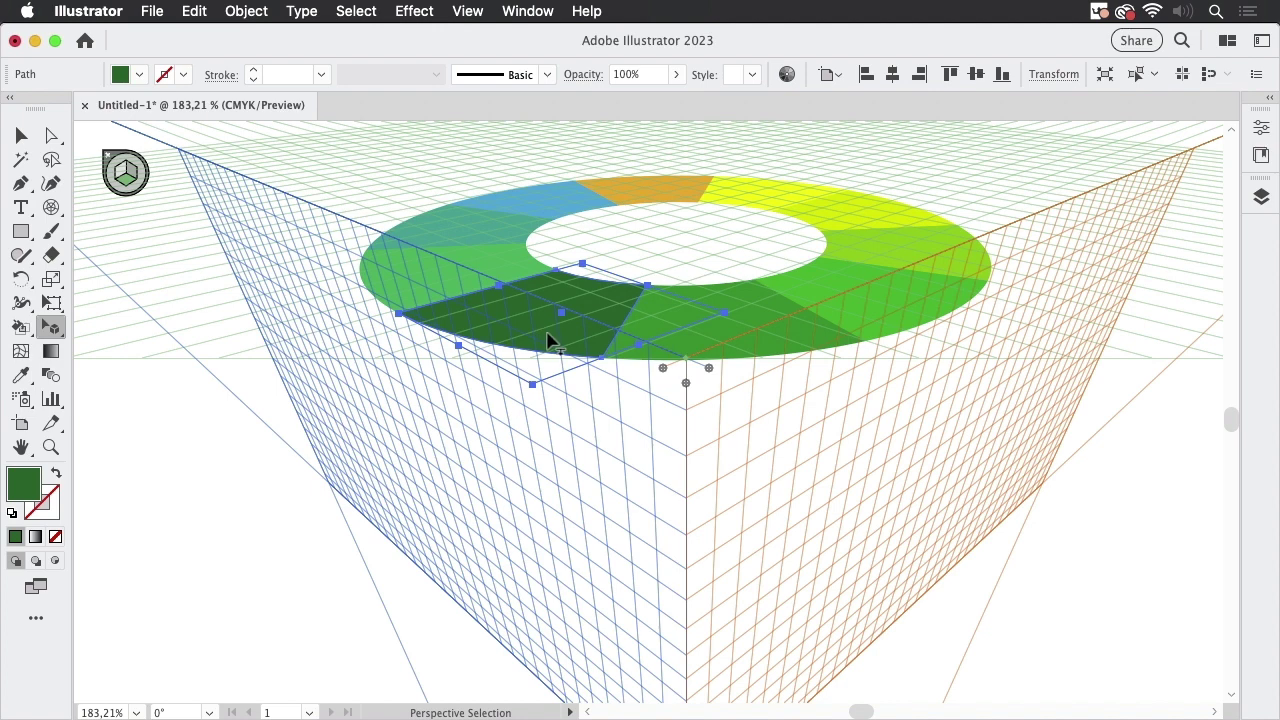
{"action": "left_click_drag", "start_coordinate": [548, 341], "coordinate": [551, 480]}
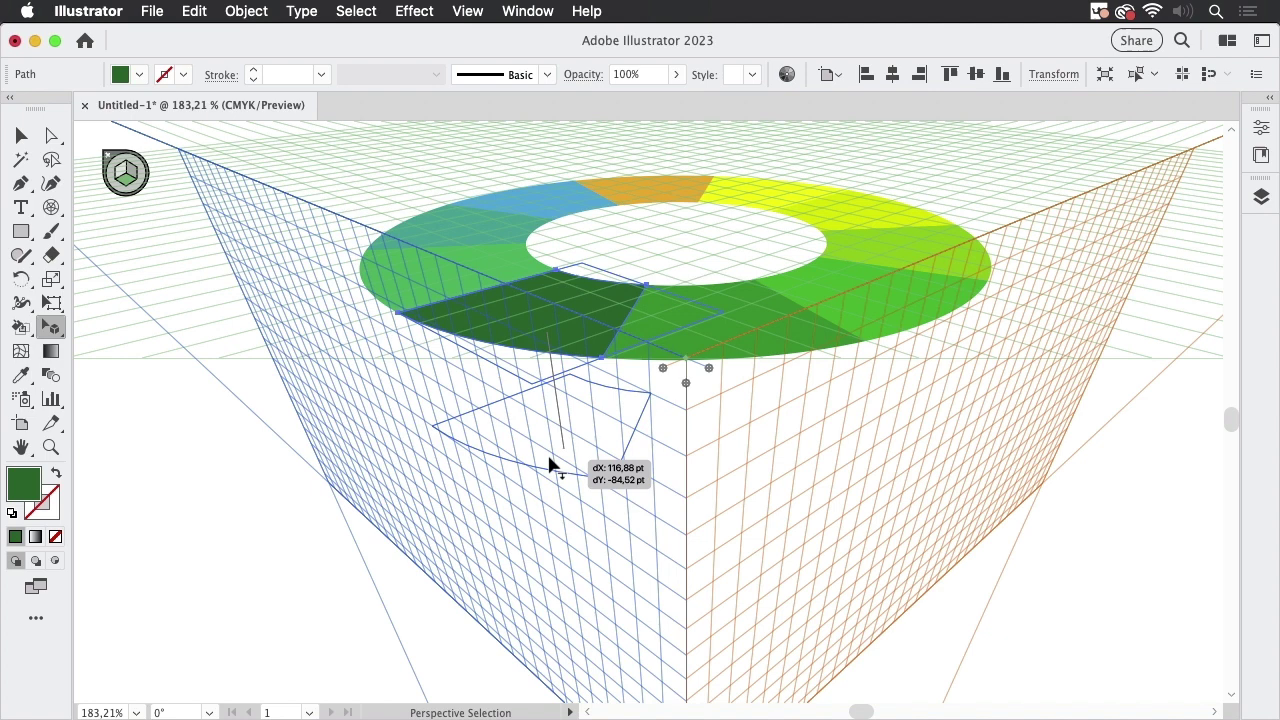
{"action": "left_click_drag", "start_coordinate": [549, 476], "coordinate": [533, 372]}
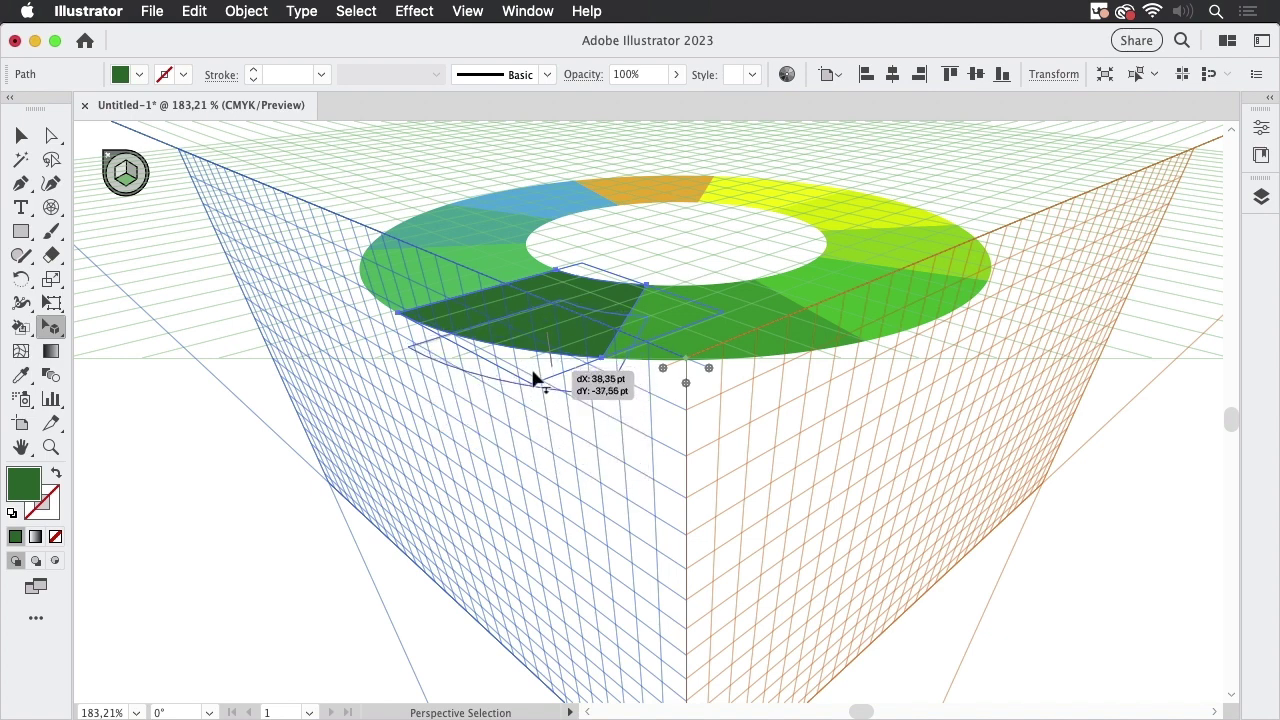
{"action": "left_click_drag", "start_coordinate": [533, 378], "coordinate": [531, 380]}
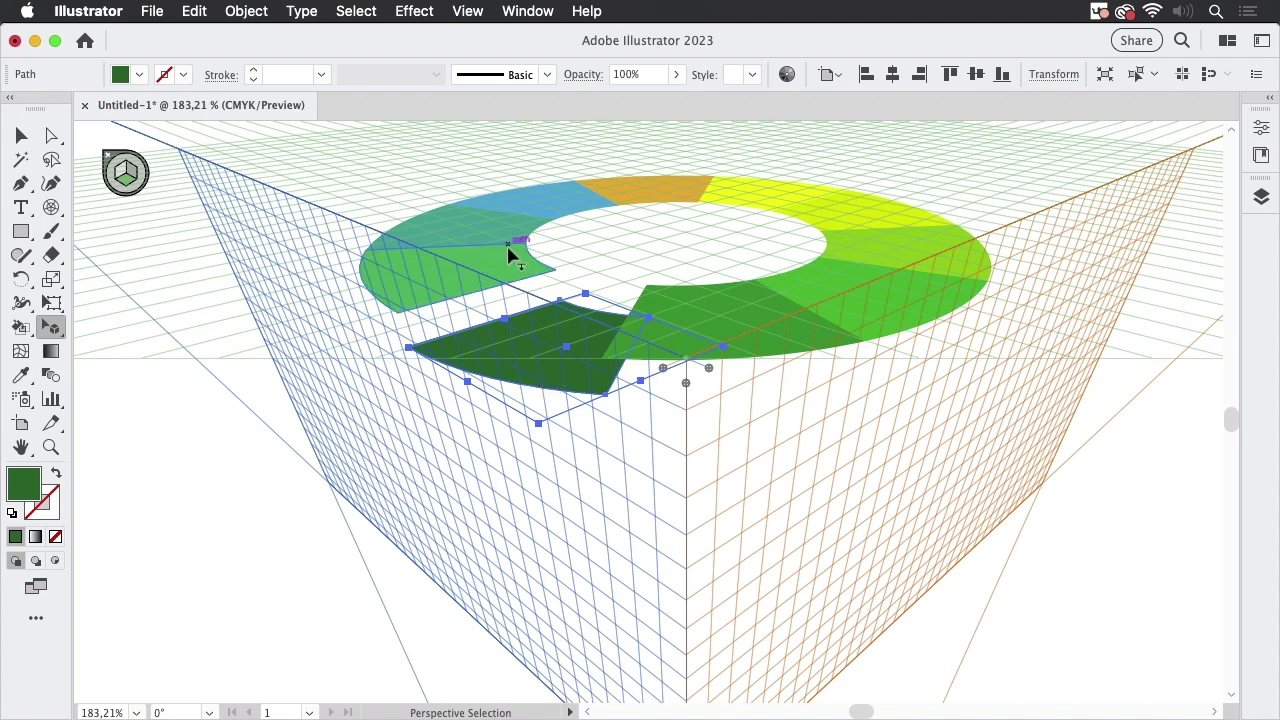
Select the light green wedge and undo its last moves
{"action": "left_click", "coordinate": [482, 276]}
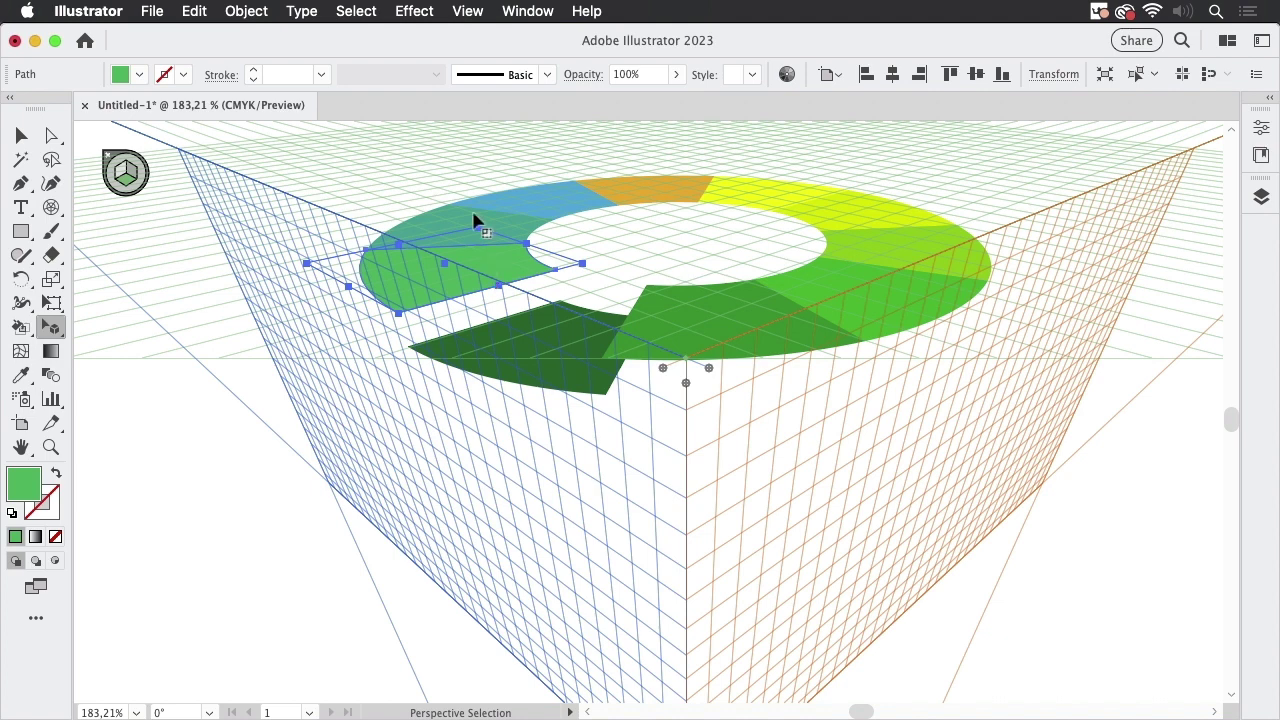
{"action": "left_click", "coordinate": [246, 11]}
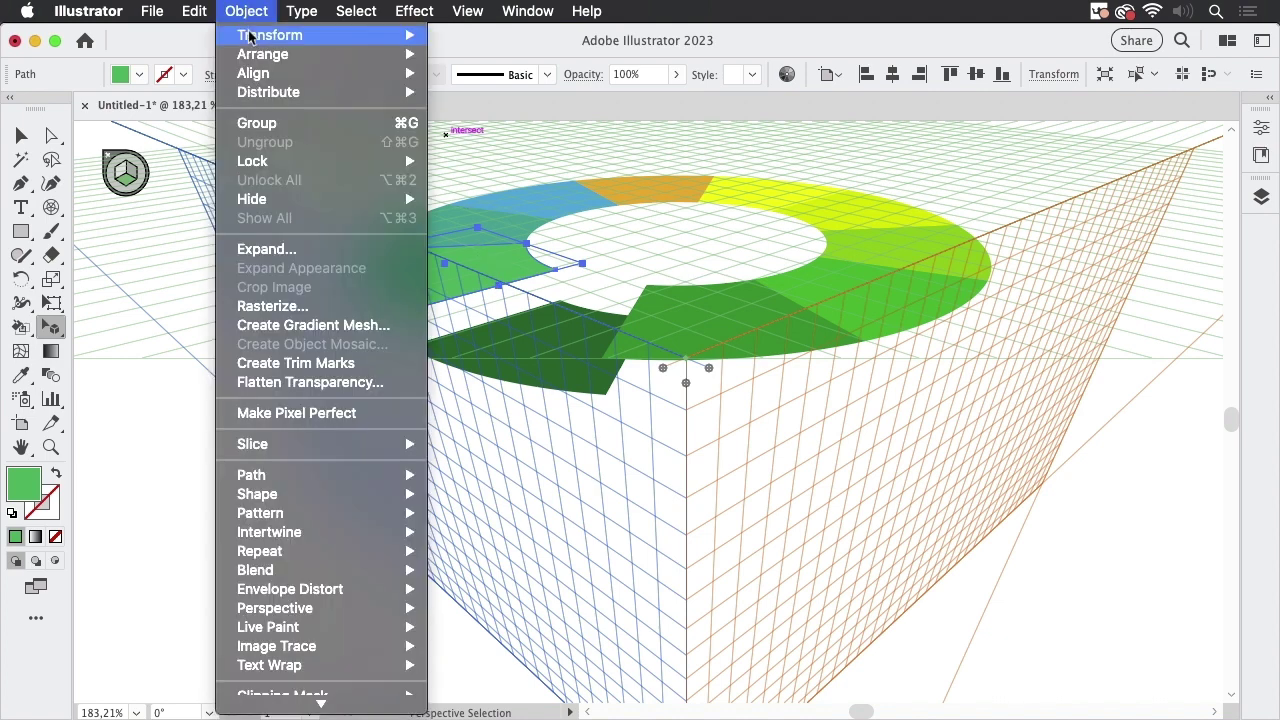
{"action": "mouse_move", "coordinate": [270, 35]}
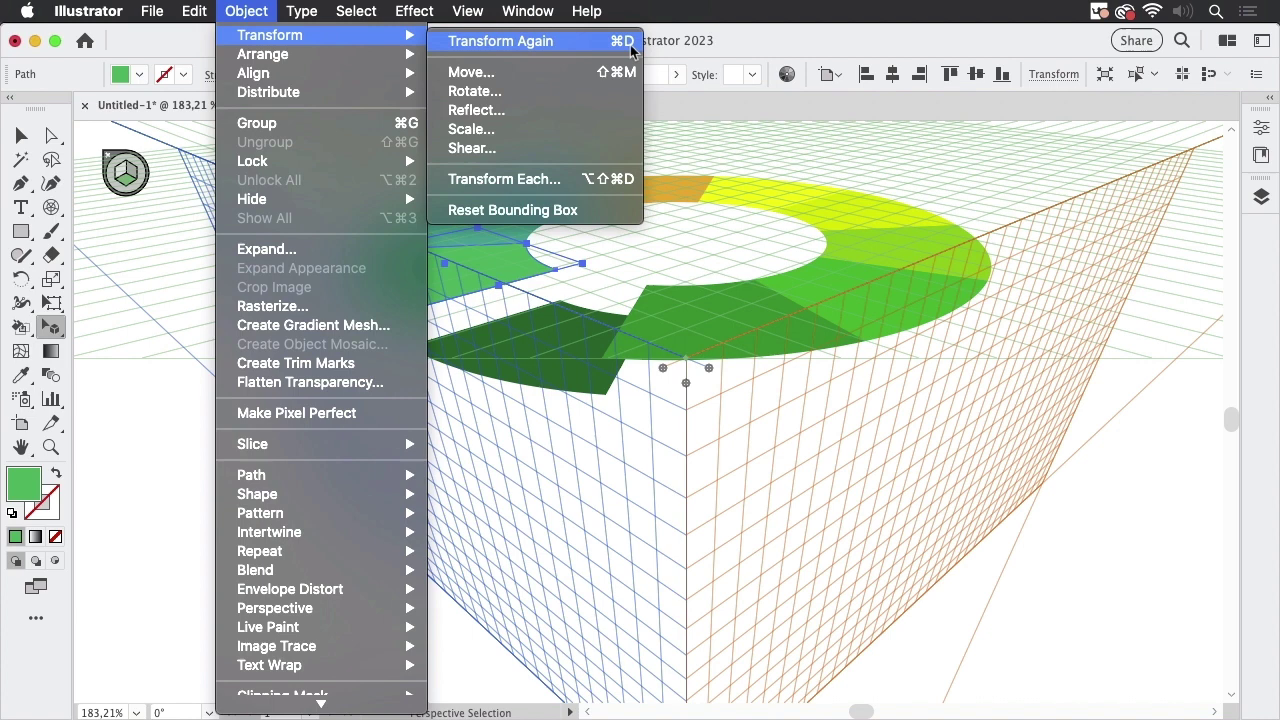
{"action": "left_click", "coordinate": [680, 10]}
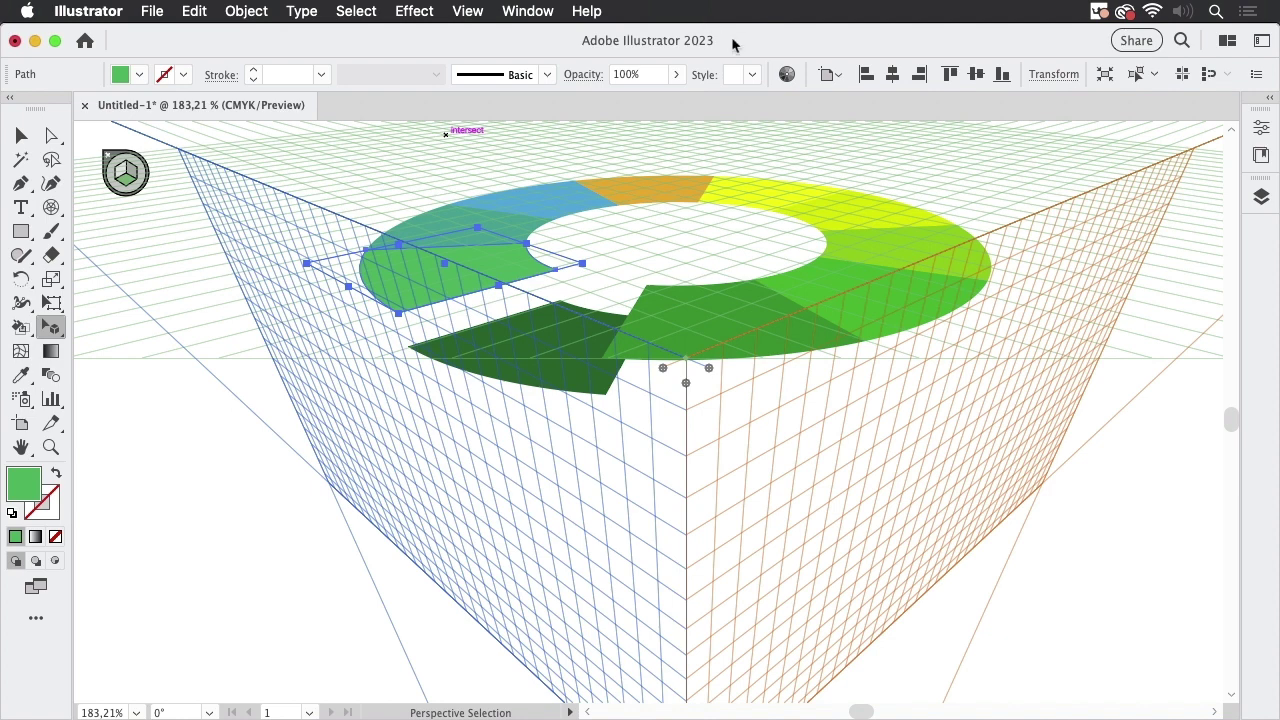
{"action": "key", "text": "super+z"}
{"action": "key", "text": "shift+v"}
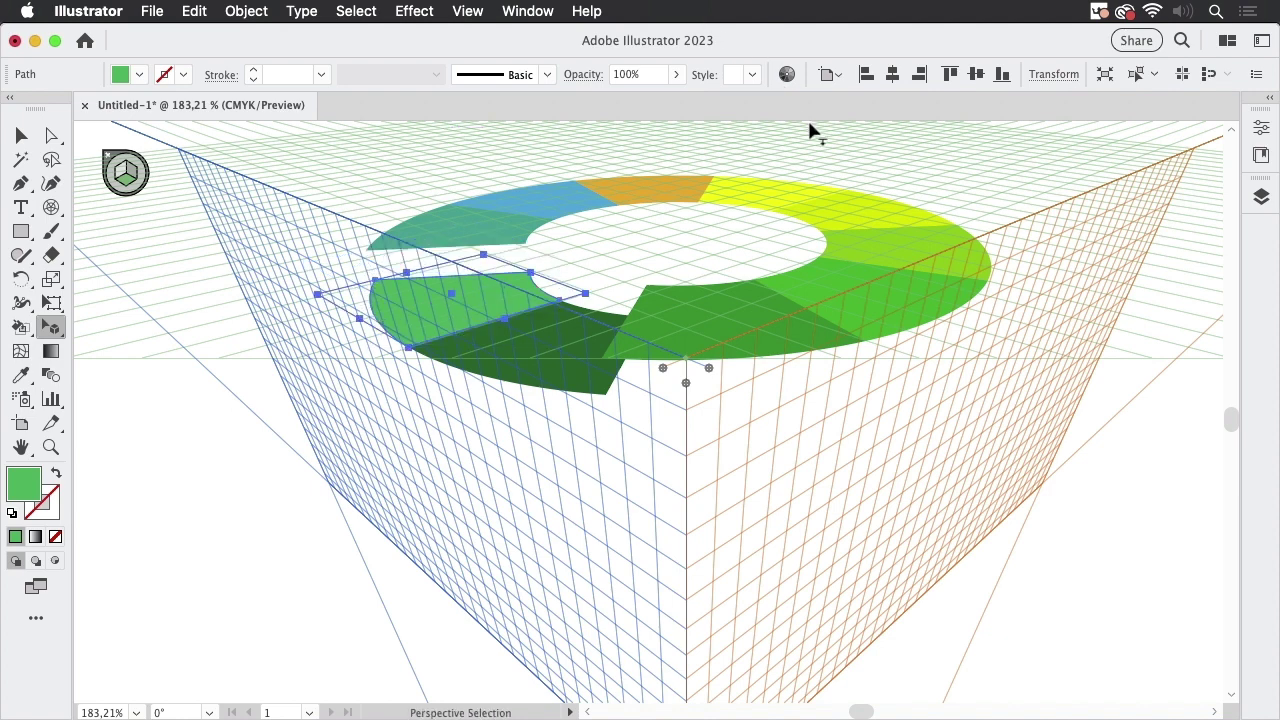
{"action": "key", "text": "super+z"}
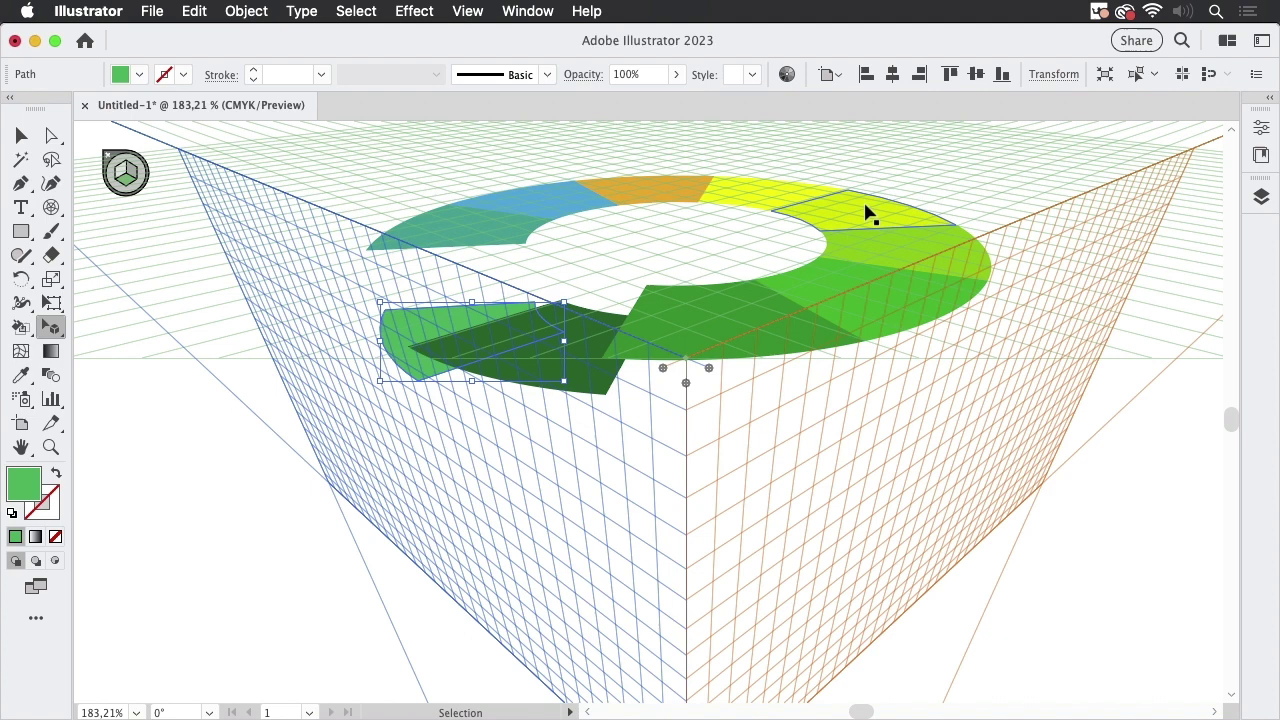
Nudge the teal and blue wedges down the grid with arrow keys, then clear the selection
{"action": "left_click", "coordinate": [491, 244]}
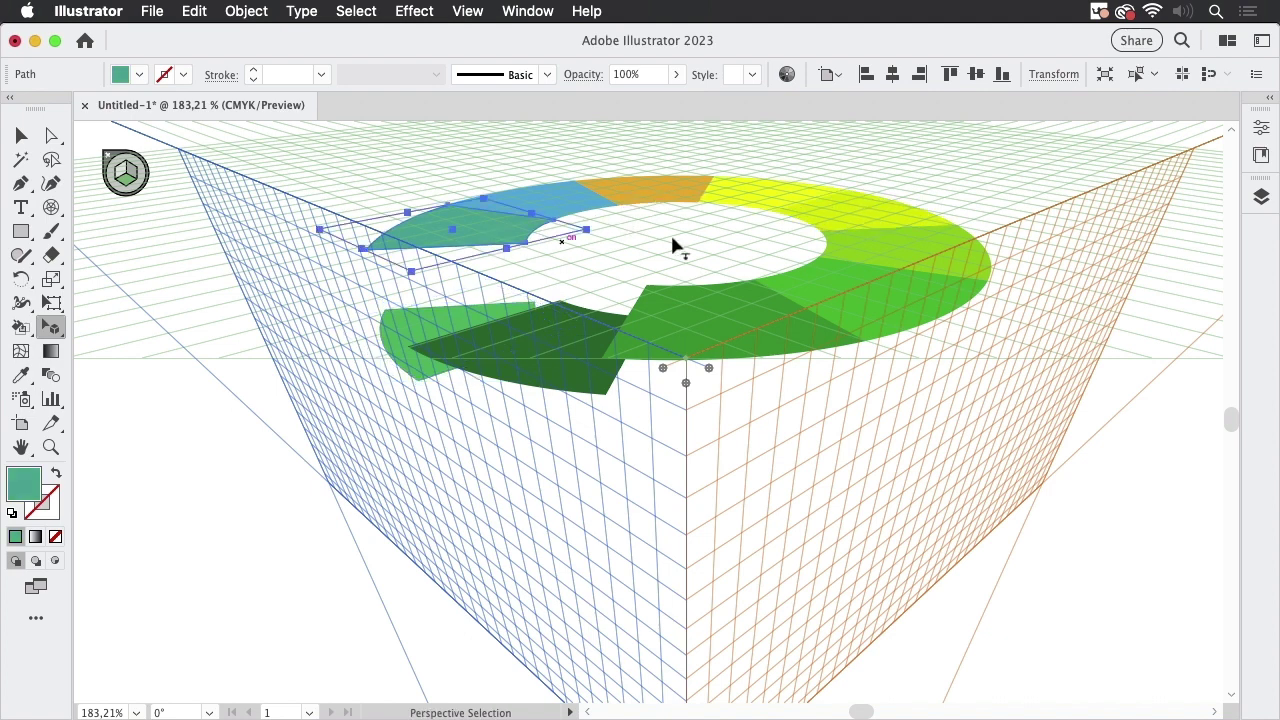
{"action": "key", "text": "Down"}
{"action": "key", "text": "Down"}
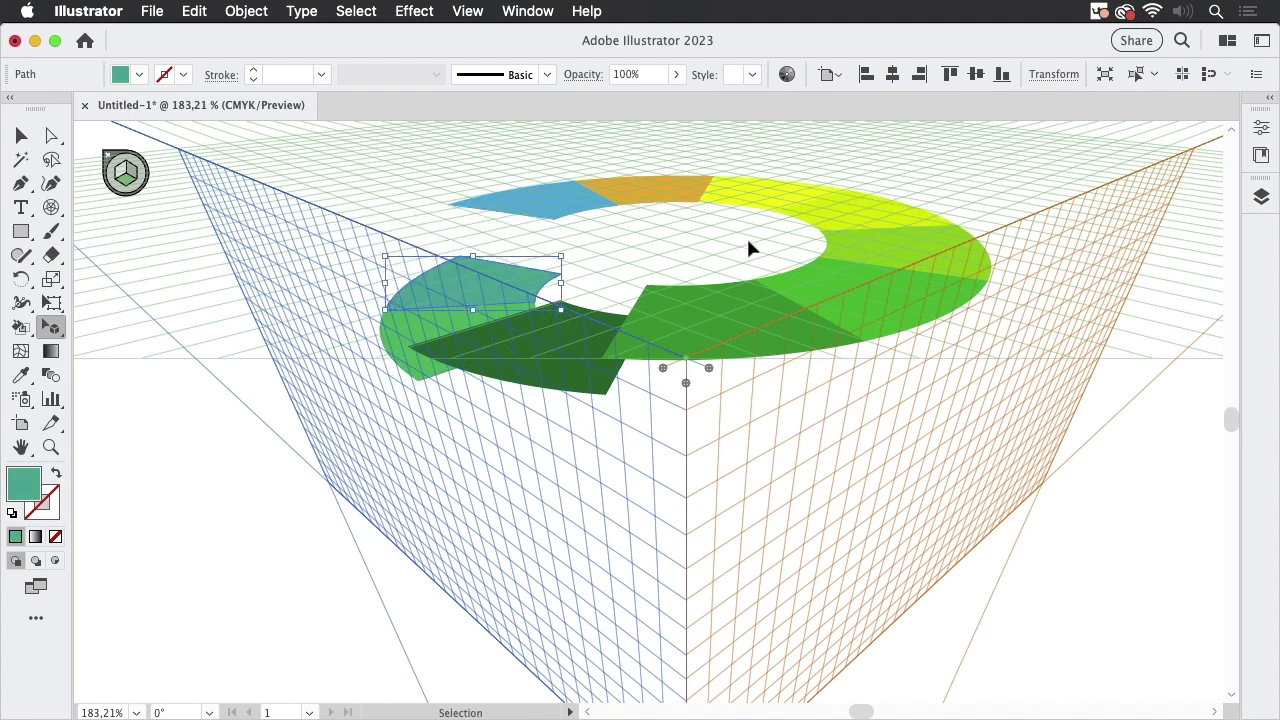
{"action": "key", "text": "Down"}
{"action": "left_click", "coordinate": [549, 209]}
{"action": "key", "text": "Down"}
{"action": "key", "text": "Down"}
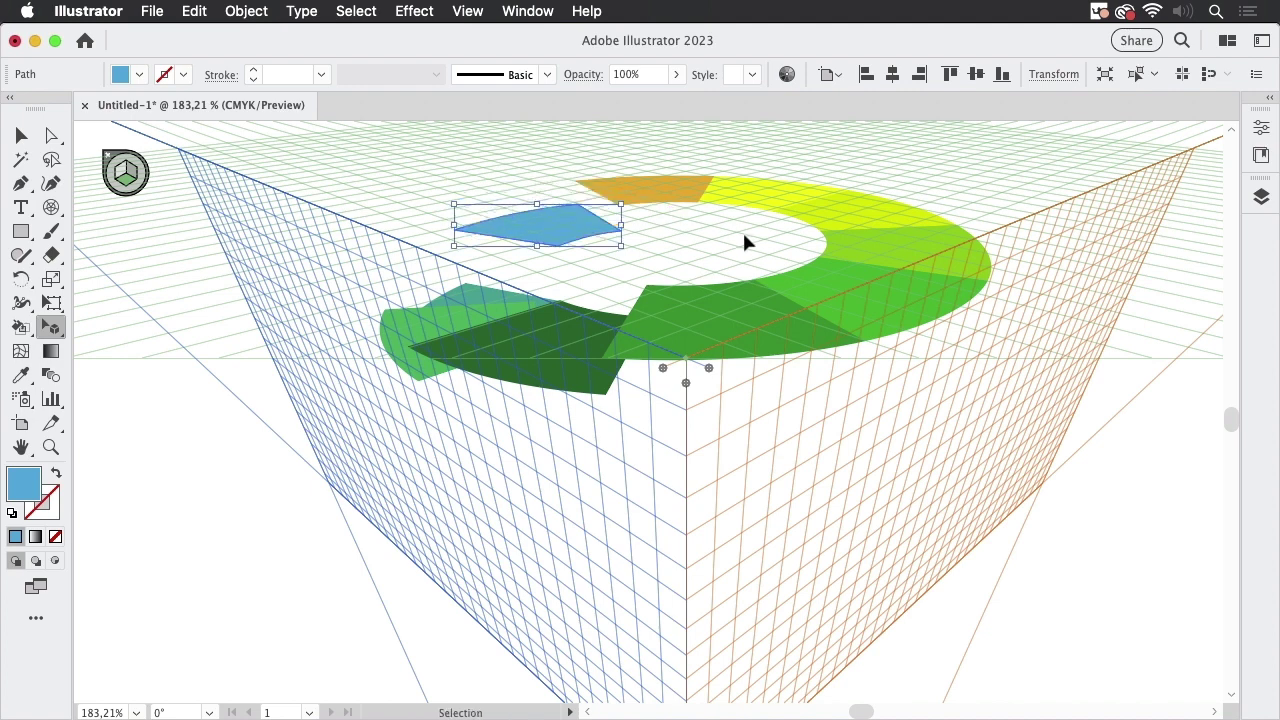
{"action": "key", "text": "Down"}
{"action": "key", "text": "Down"}
{"action": "key", "text": "Down"}
{"action": "left_click", "coordinate": [656, 184]}
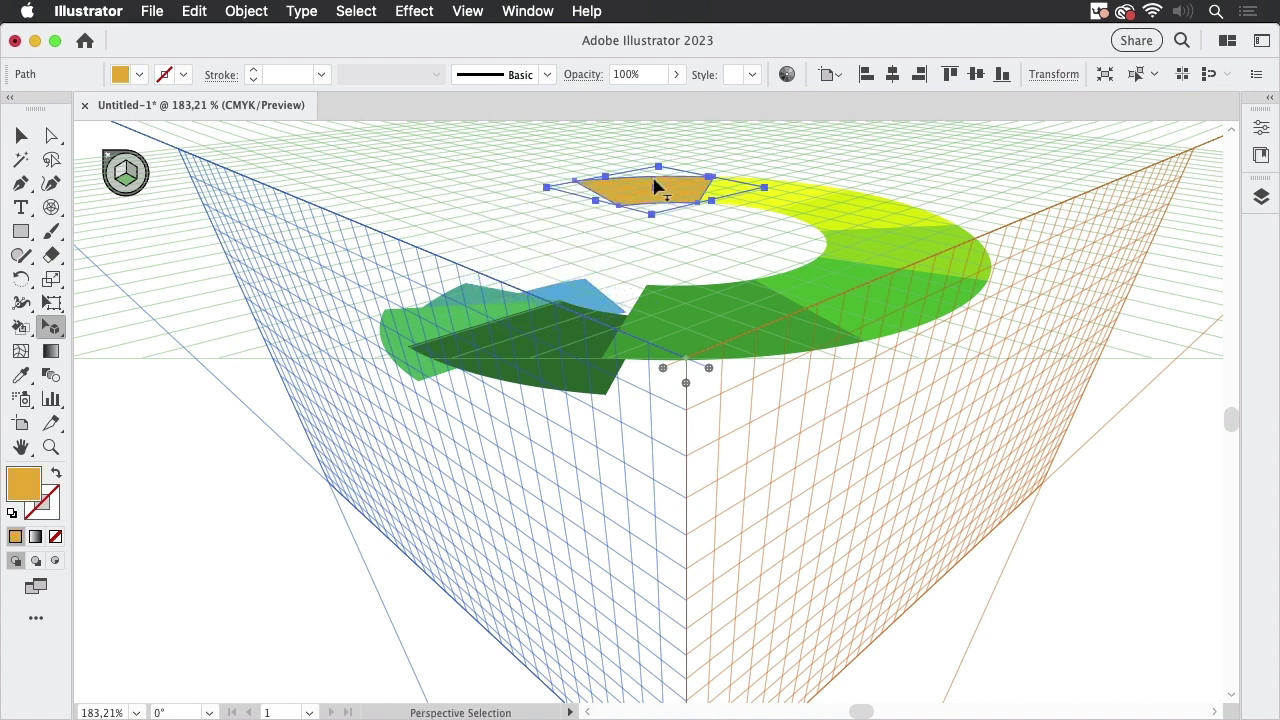
{"action": "key", "text": "shift+v"}
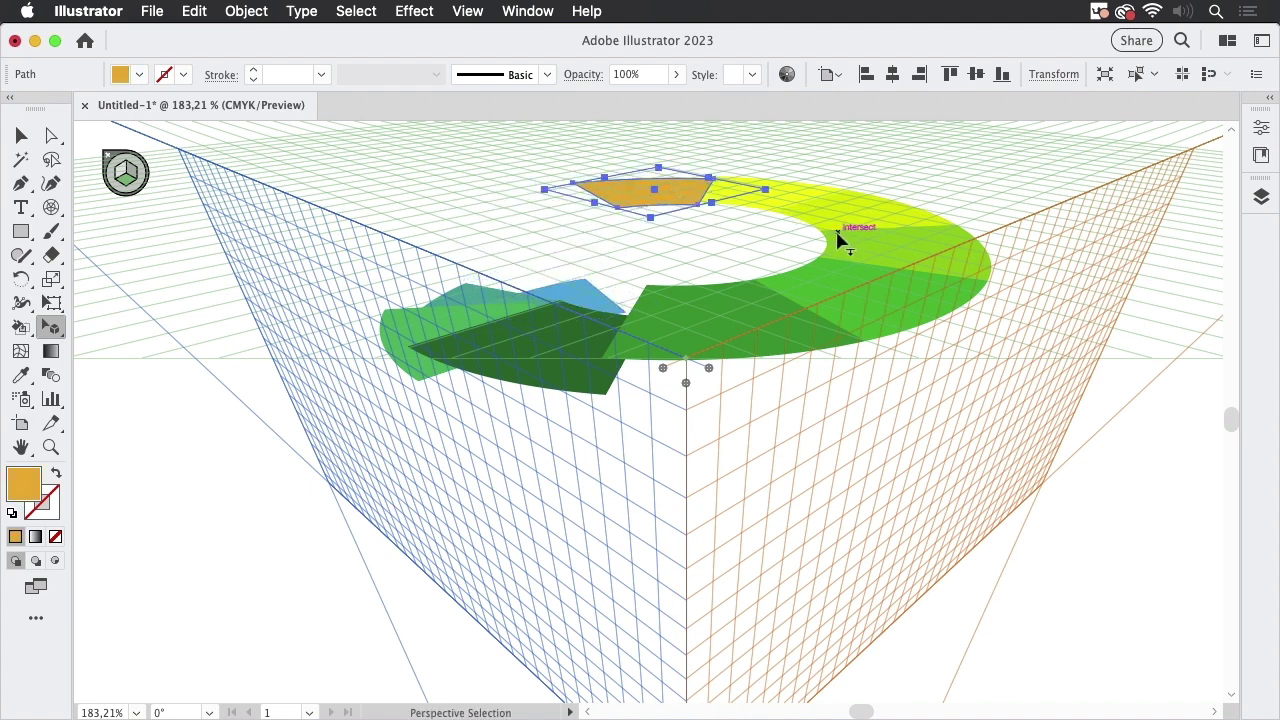
{"action": "key", "text": "v"}
{"action": "key", "text": "shift+v"}
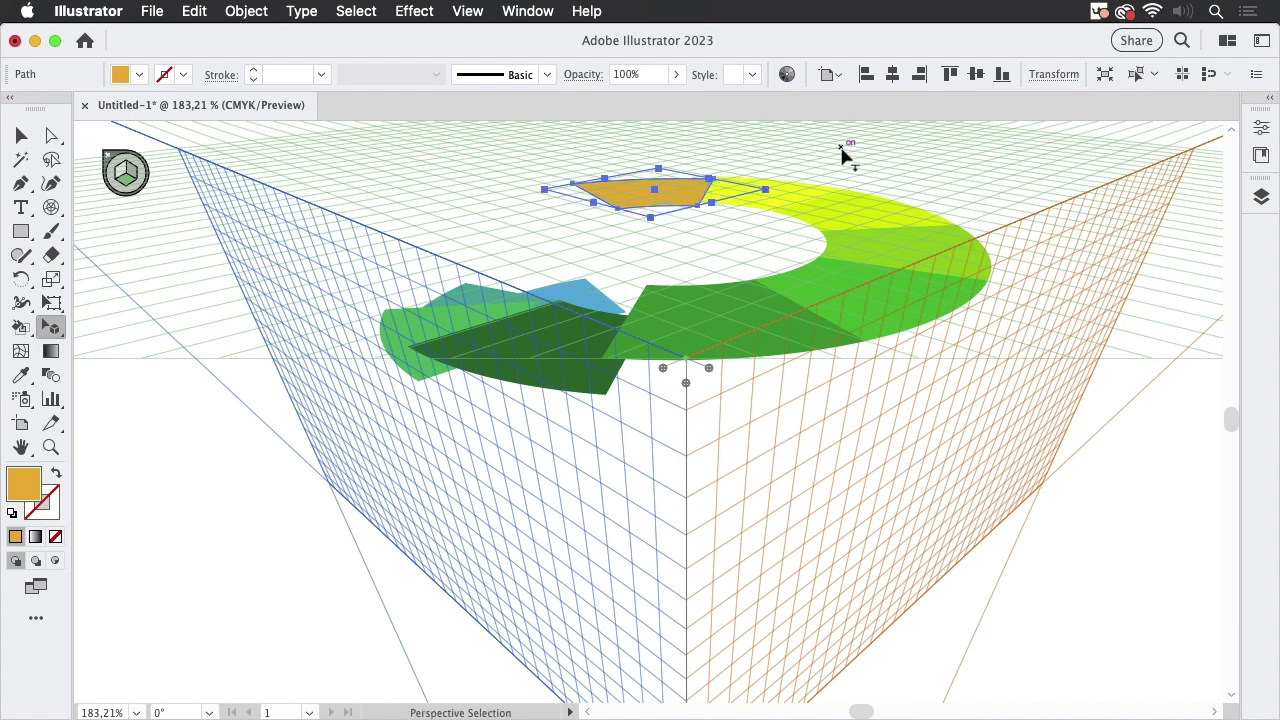
{"action": "left_click", "coordinate": [841, 152]}
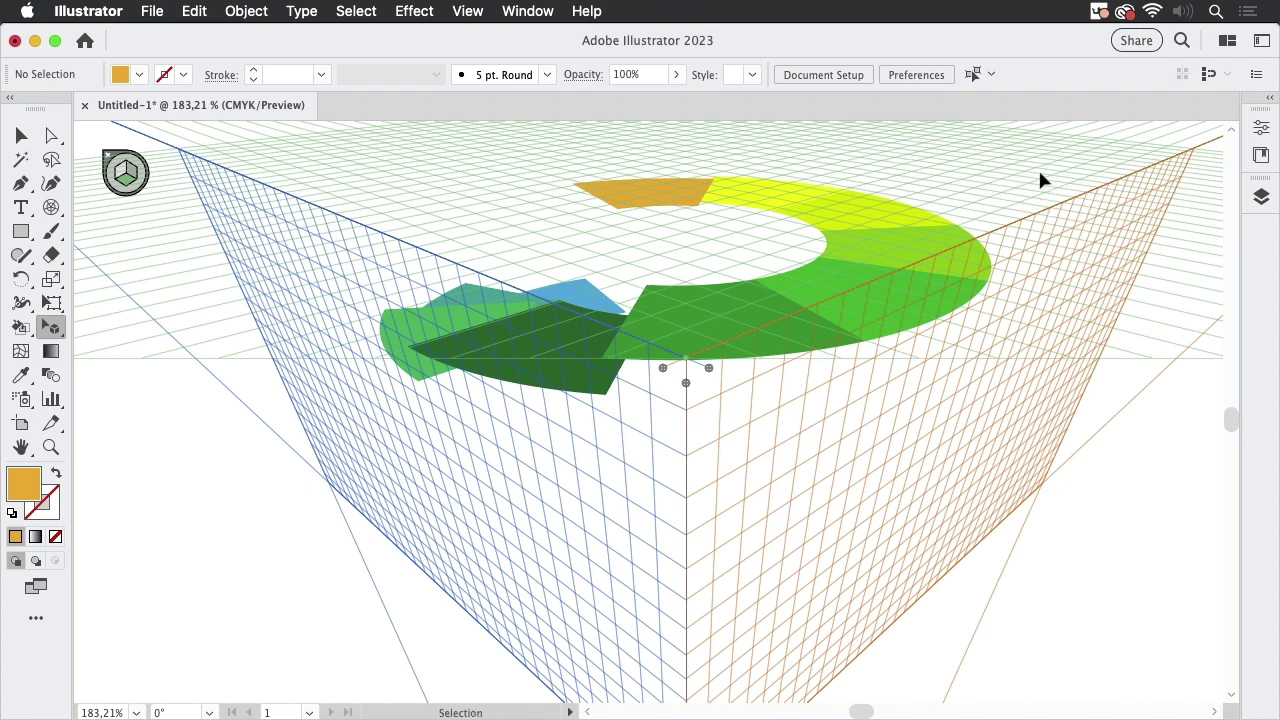
Undo the earlier wedge moves and lower the dark green wedge along the grid
{"action": "key", "text": "super+z"}
{"action": "key", "text": "super+z"}
{"action": "key", "text": "super+z"}
{"action": "key", "text": "super+shift+z"}
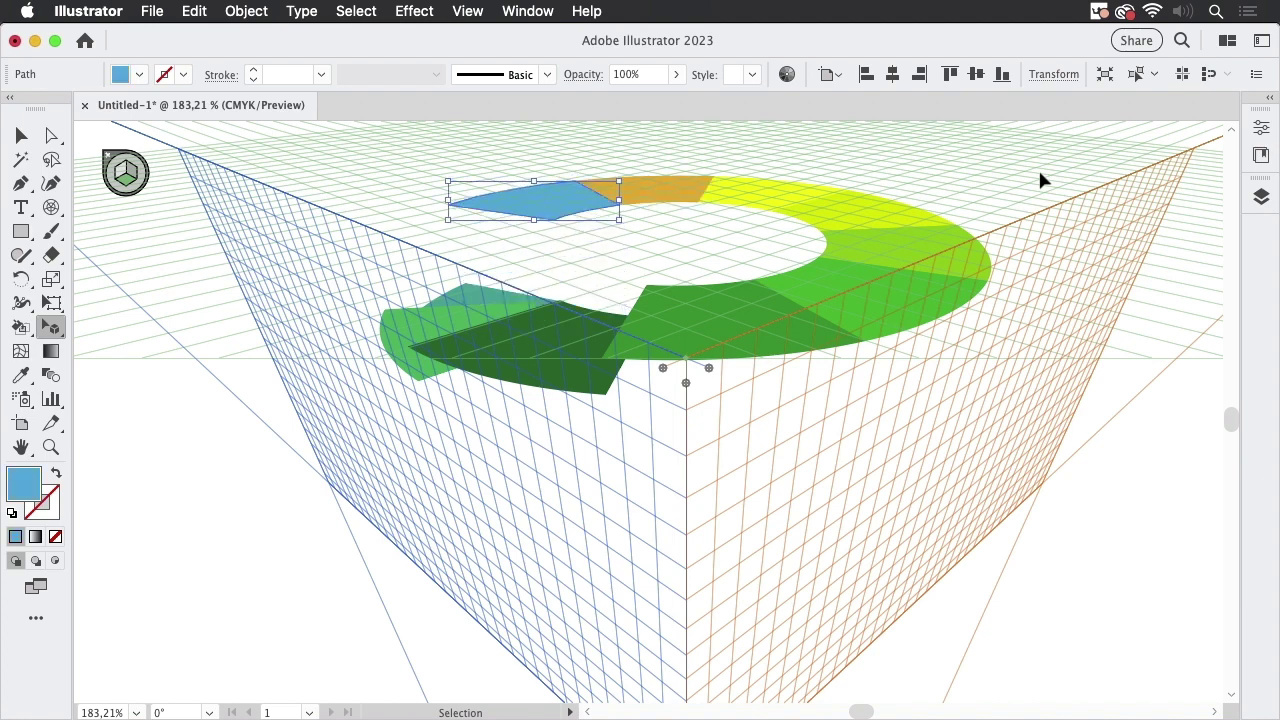
{"action": "key", "text": "super+shift+z"}
{"action": "key", "text": "super+shift+z"}
{"action": "key", "text": "super+shift+z"}
{"action": "key", "text": "super+shift+z"}
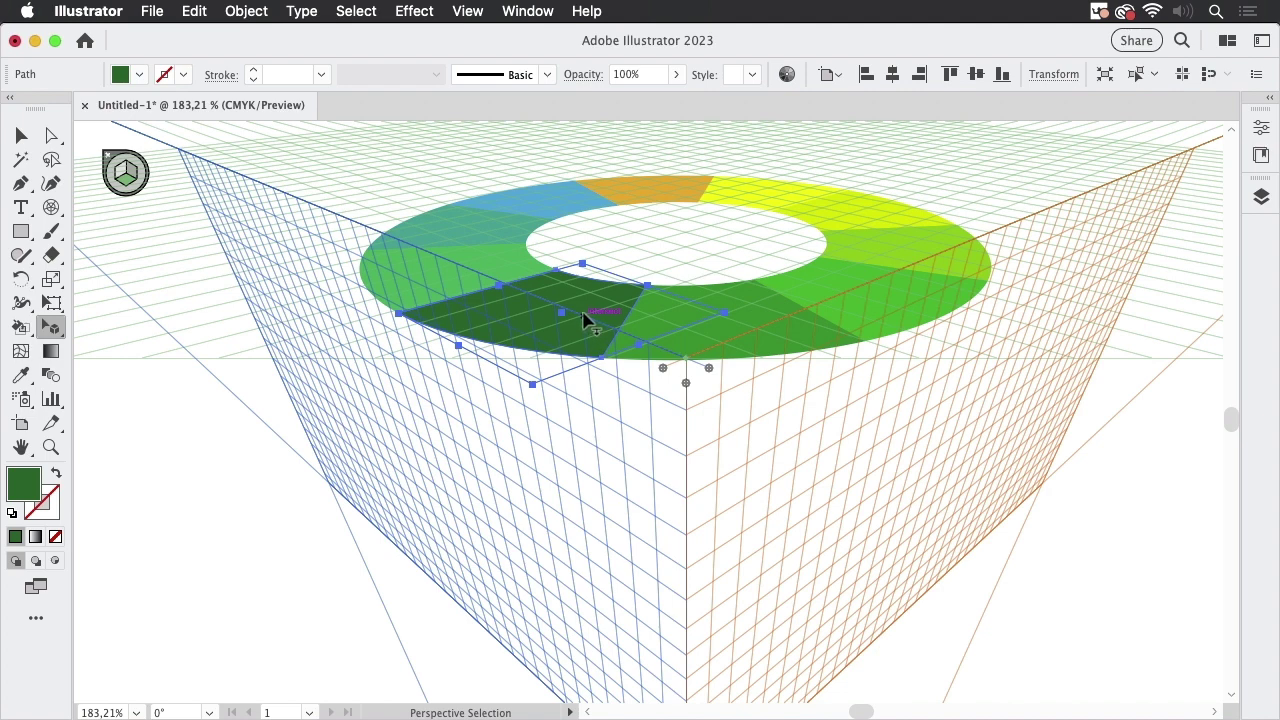
{"action": "left_click_drag", "start_coordinate": [585, 318], "coordinate": [585, 353]}
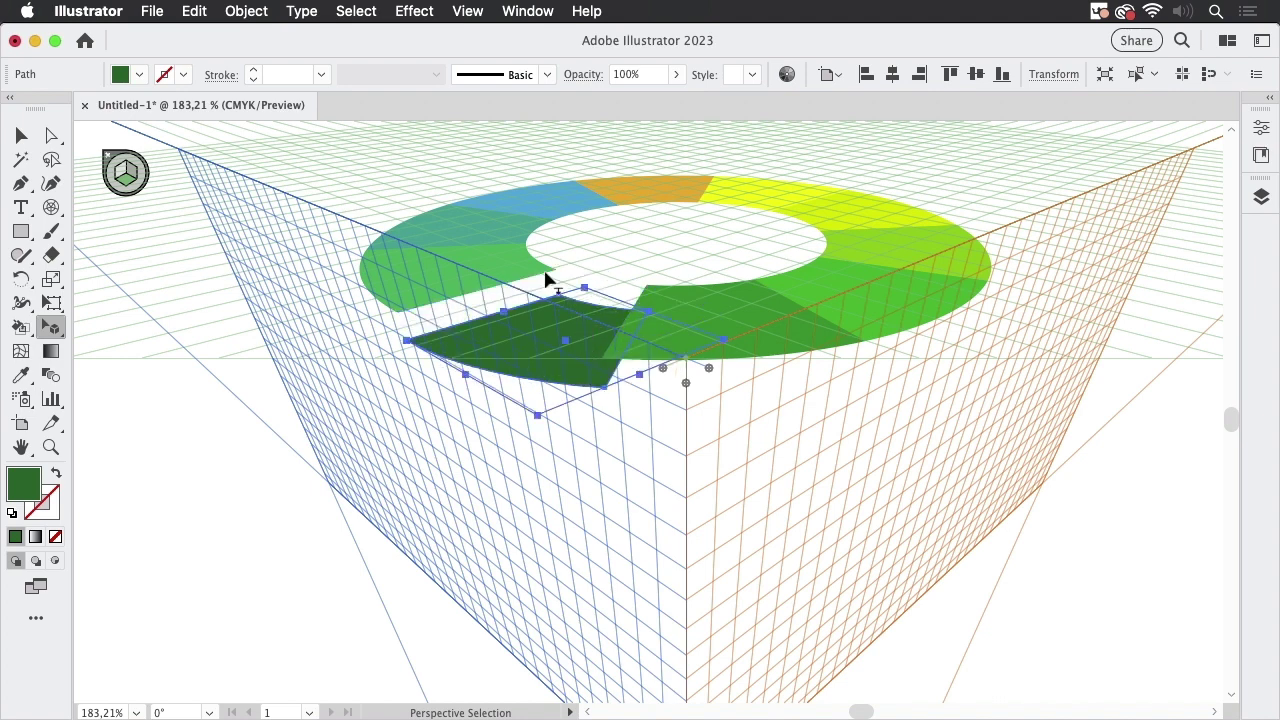
Nudge the light green, teal, blue and orange wedges successively lower down the grid
{"action": "left_click", "coordinate": [499, 262]}
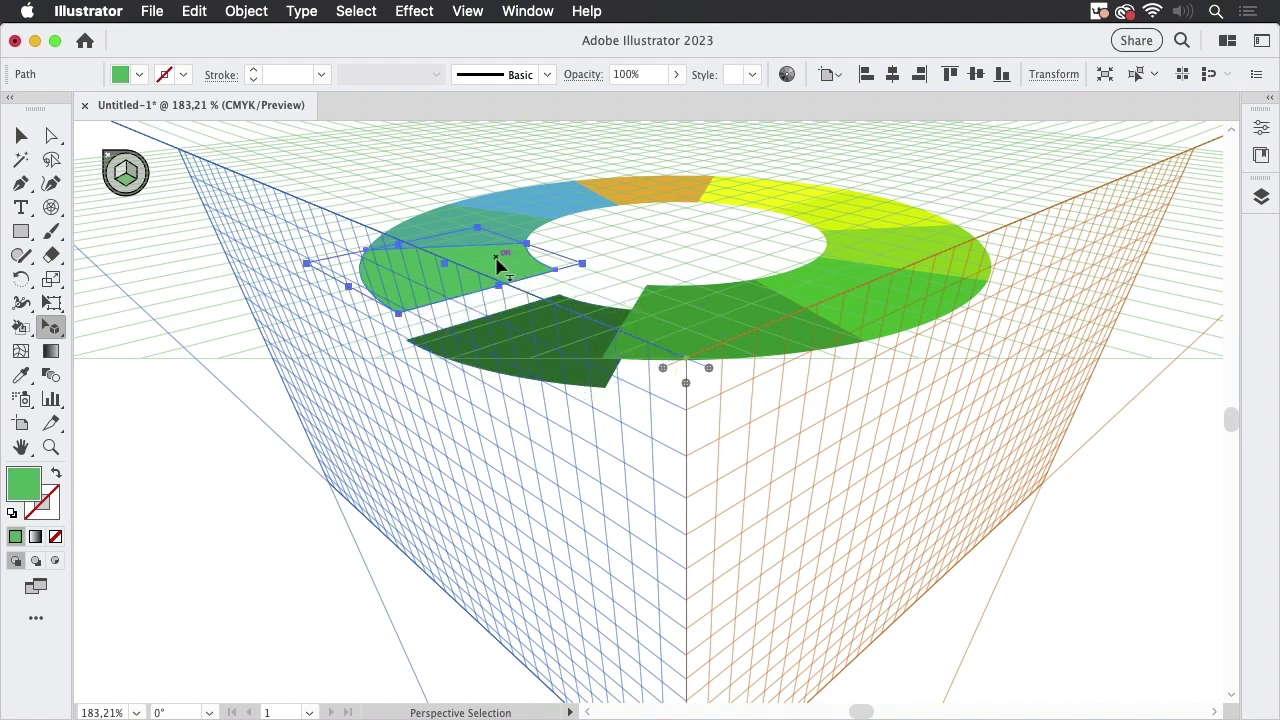
{"action": "key", "text": "Down"}
{"action": "key", "text": "Down"}
{"action": "key", "text": "Down"}
{"action": "key", "text": "Down"}
{"action": "key", "text": "Down"}
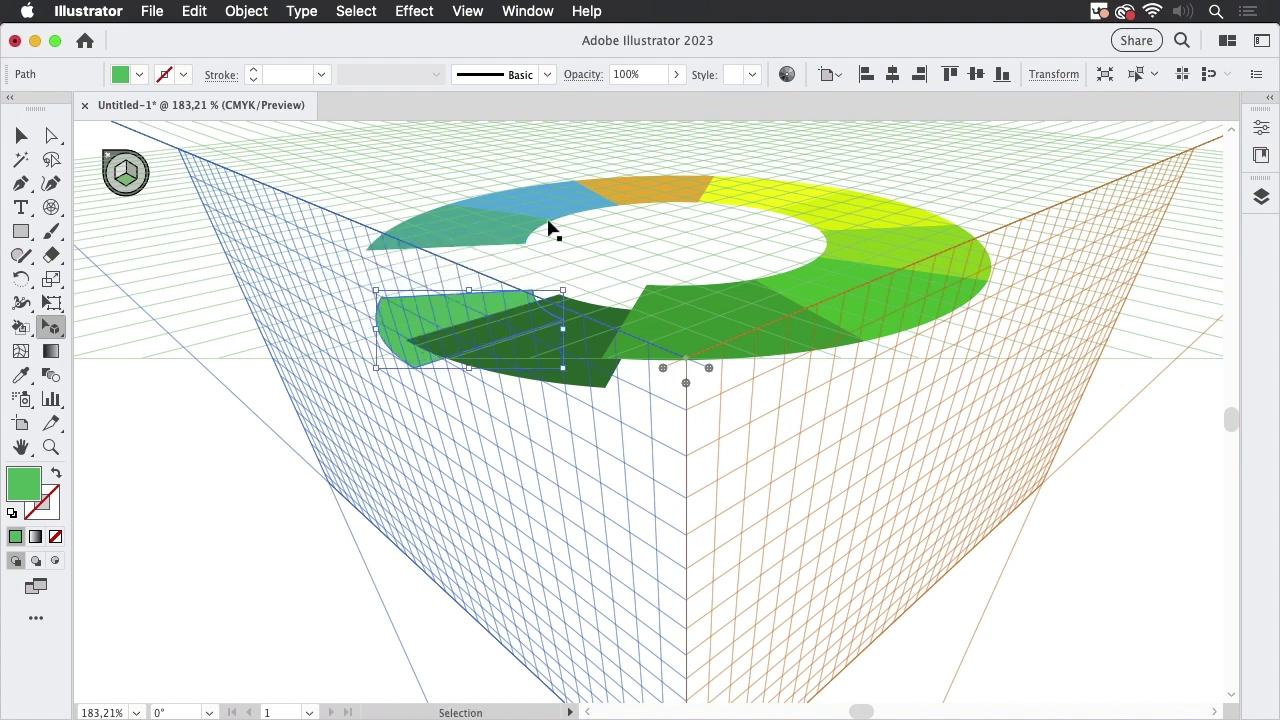
{"action": "key", "text": "Down"}
{"action": "left_click", "coordinate": [483, 236]}
{"action": "key", "text": "Down"}
{"action": "key", "text": "Down"}
{"action": "key", "text": "Down"}
{"action": "key", "text": "Down"}
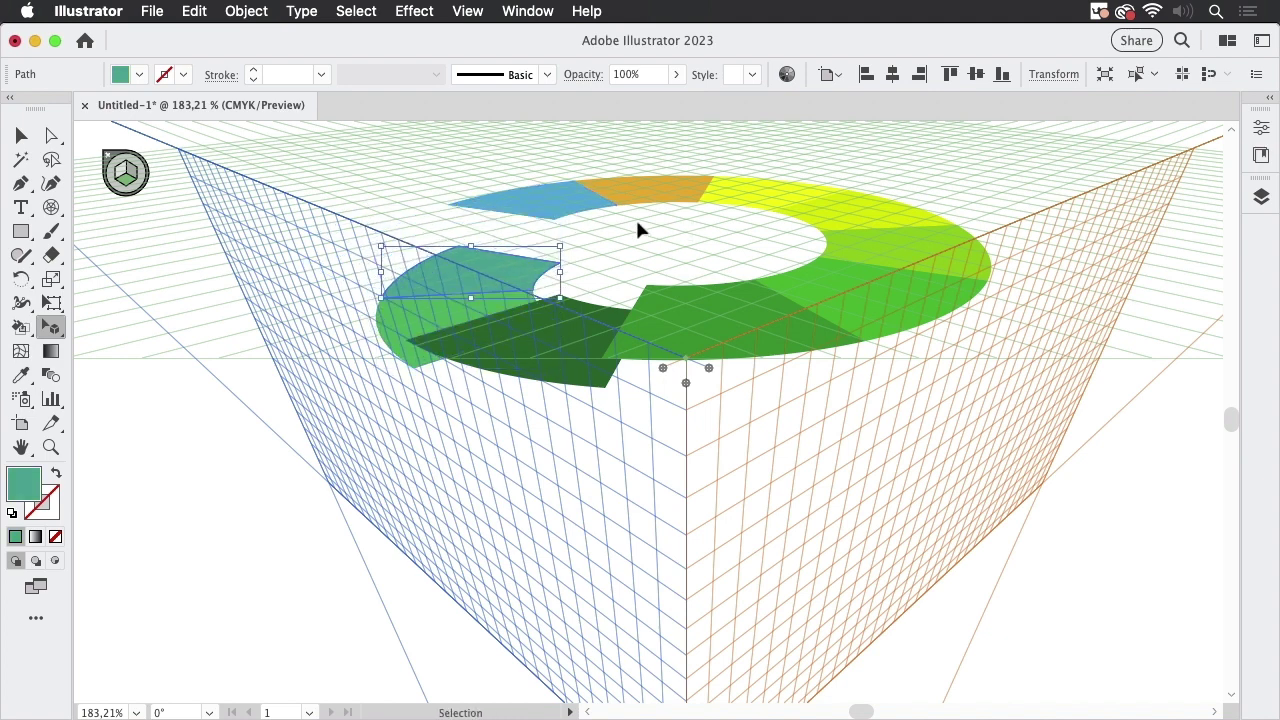
{"action": "key", "text": "Down"}
{"action": "key", "text": "Down"}
{"action": "left_click", "coordinate": [565, 200]}
{"action": "key", "text": "Down"}
{"action": "key", "text": "Down"}
{"action": "key", "text": "Down"}
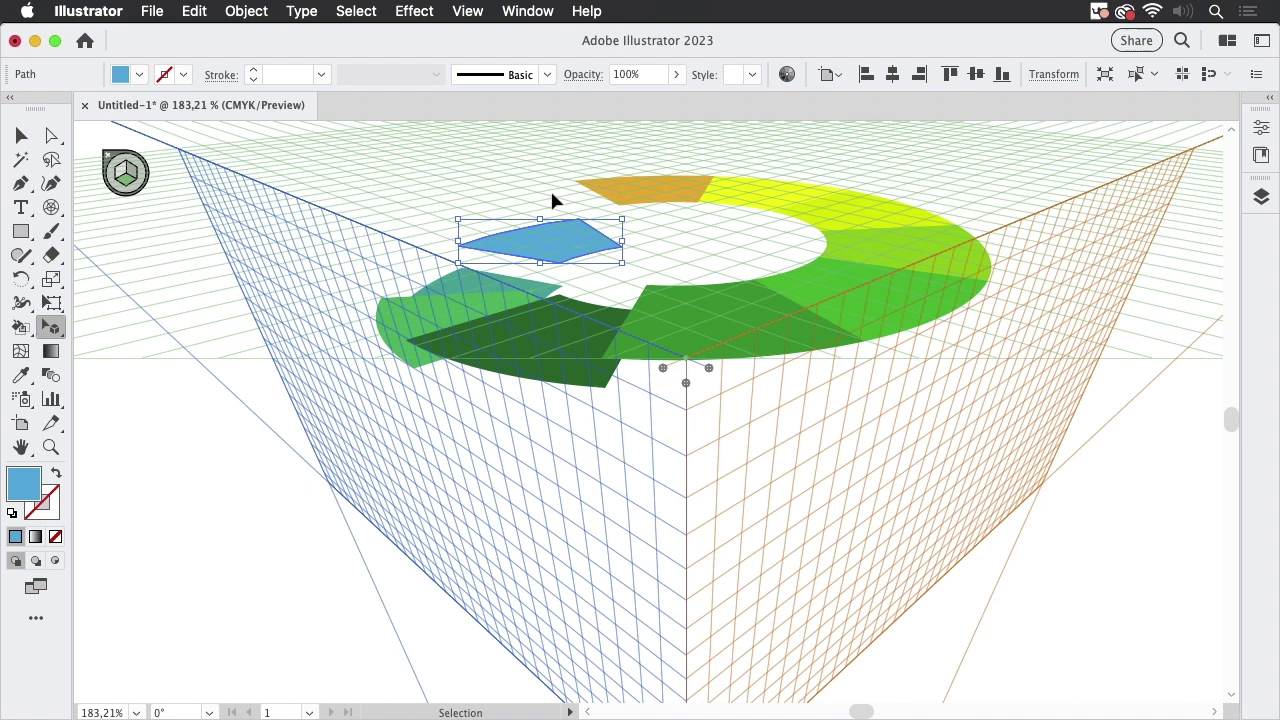
{"action": "key", "text": "Down"}
{"action": "key", "text": "Down"}
{"action": "key", "text": "Down"}
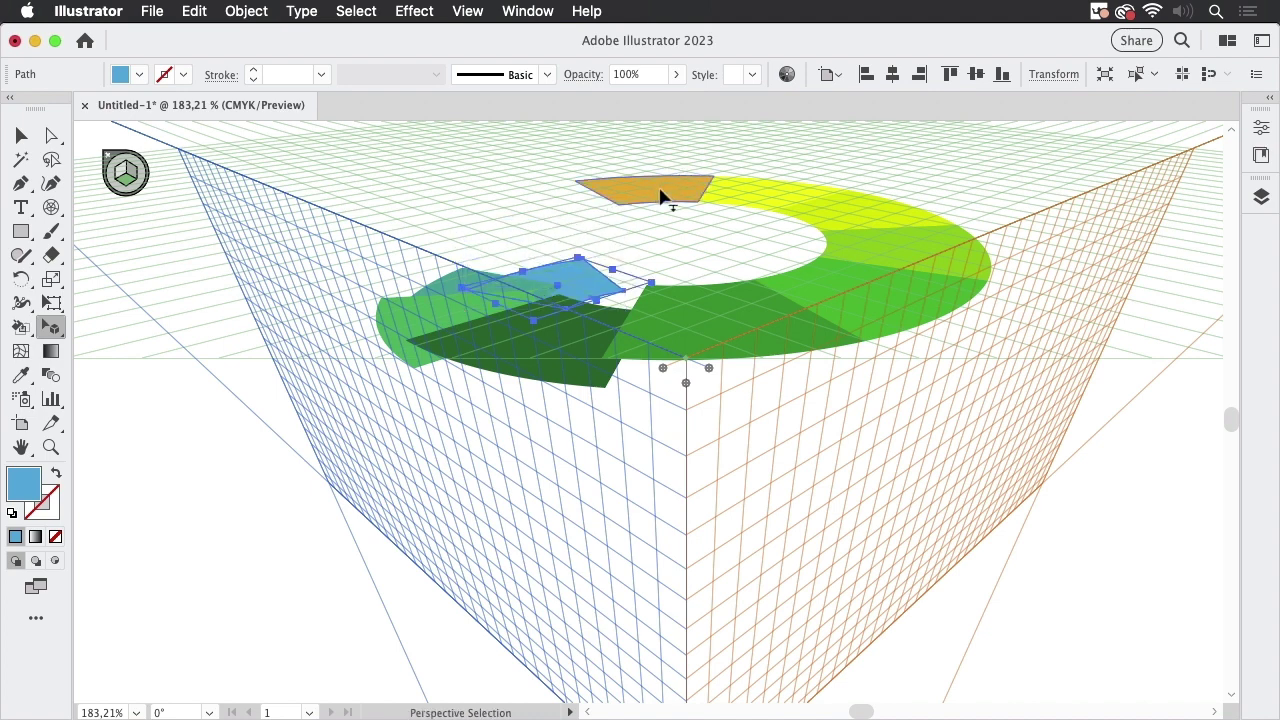
{"action": "left_click", "coordinate": [660, 195]}
{"action": "key", "text": "Down"}
{"action": "key", "text": "Down"}
{"action": "key", "text": "Down"}
{"action": "key", "text": "Down"}
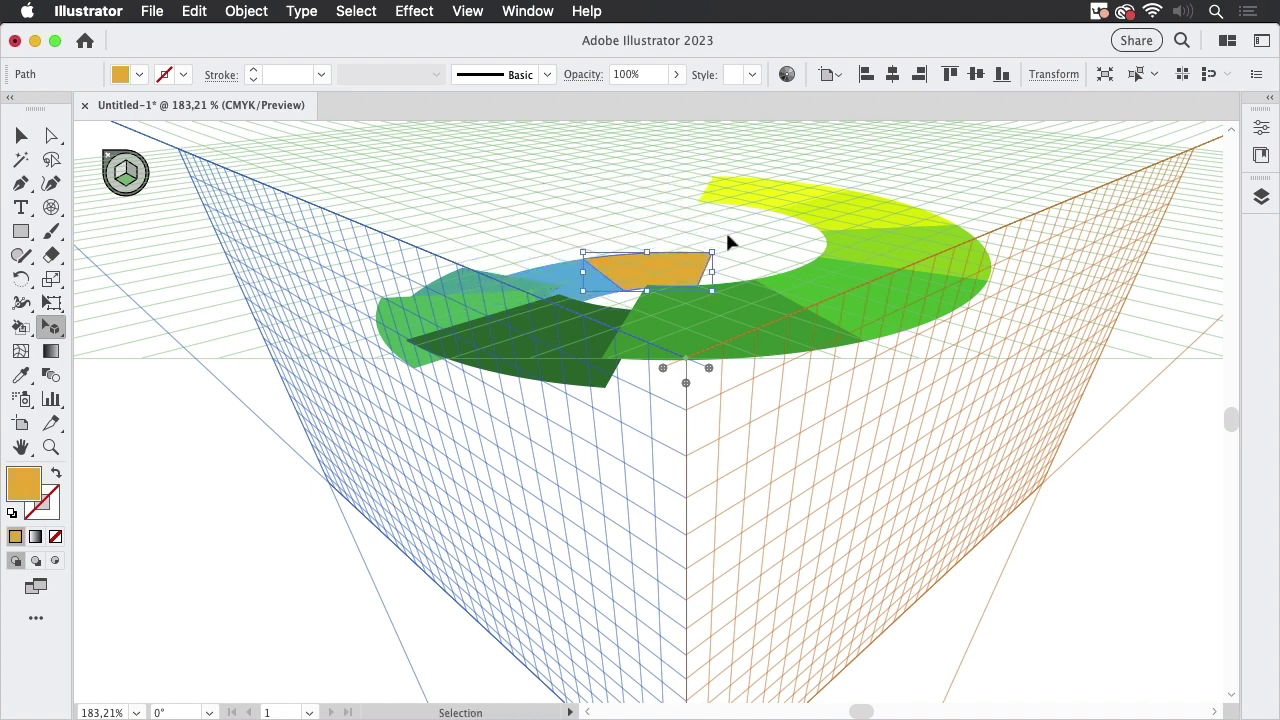
Step the yellow, yellow-green and green wedges progressively lower down the right grid
{"action": "key", "text": "Down"}
{"action": "left_click", "coordinate": [760, 200]}
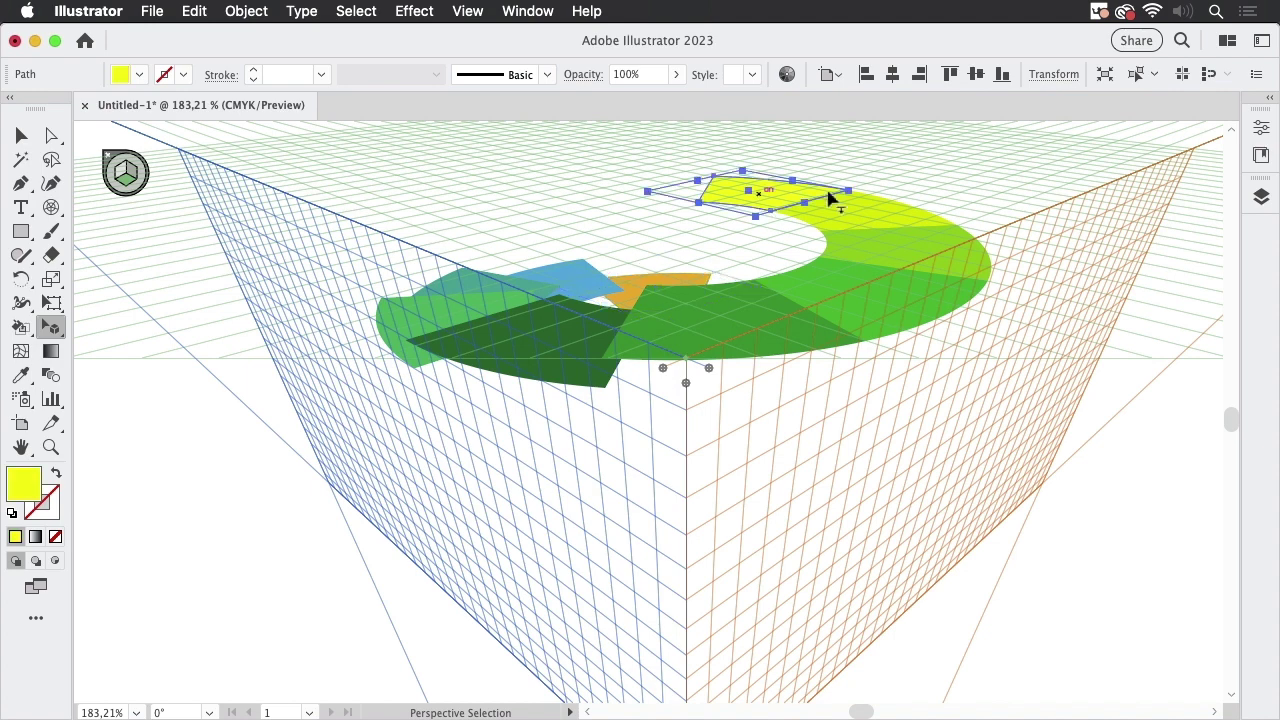
{"action": "key", "text": "Down"}
{"action": "key", "text": "Down"}
{"action": "key", "text": "Down"}
{"action": "key", "text": "Down"}
{"action": "key", "text": "Down"}
{"action": "key", "text": "Down"}
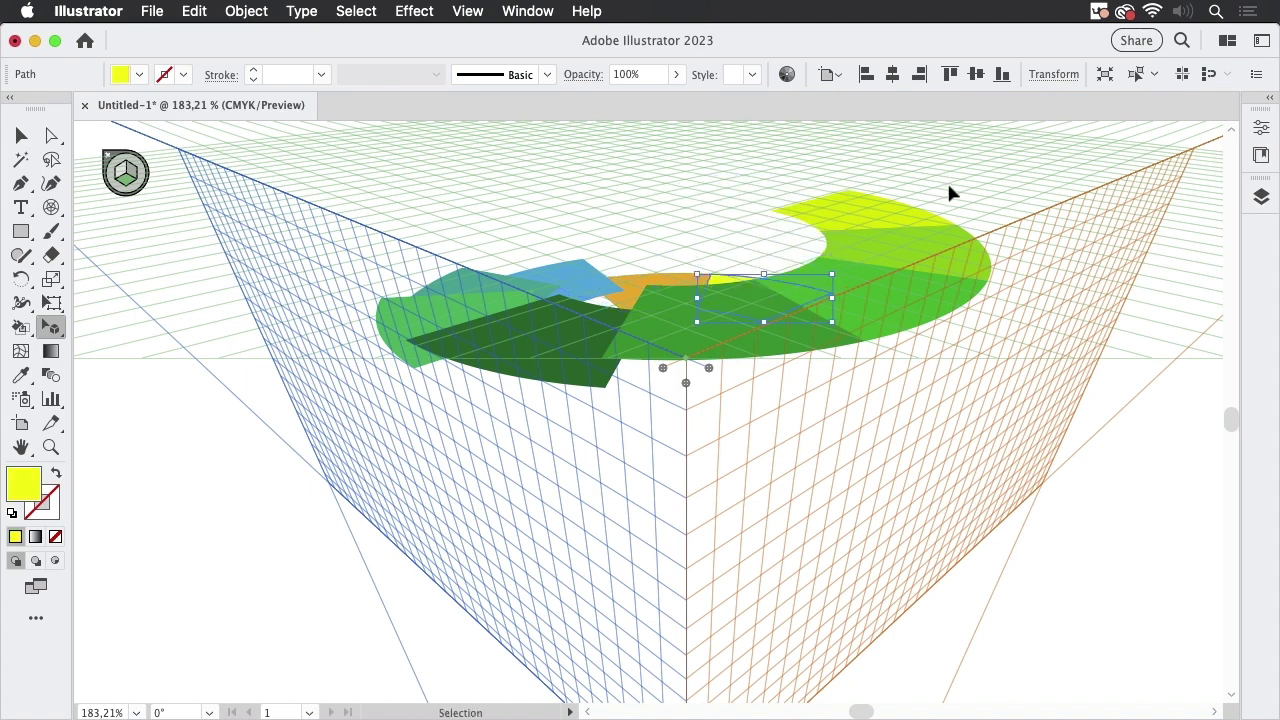
{"action": "key", "text": "Down"}
{"action": "left_click", "coordinate": [878, 204]}
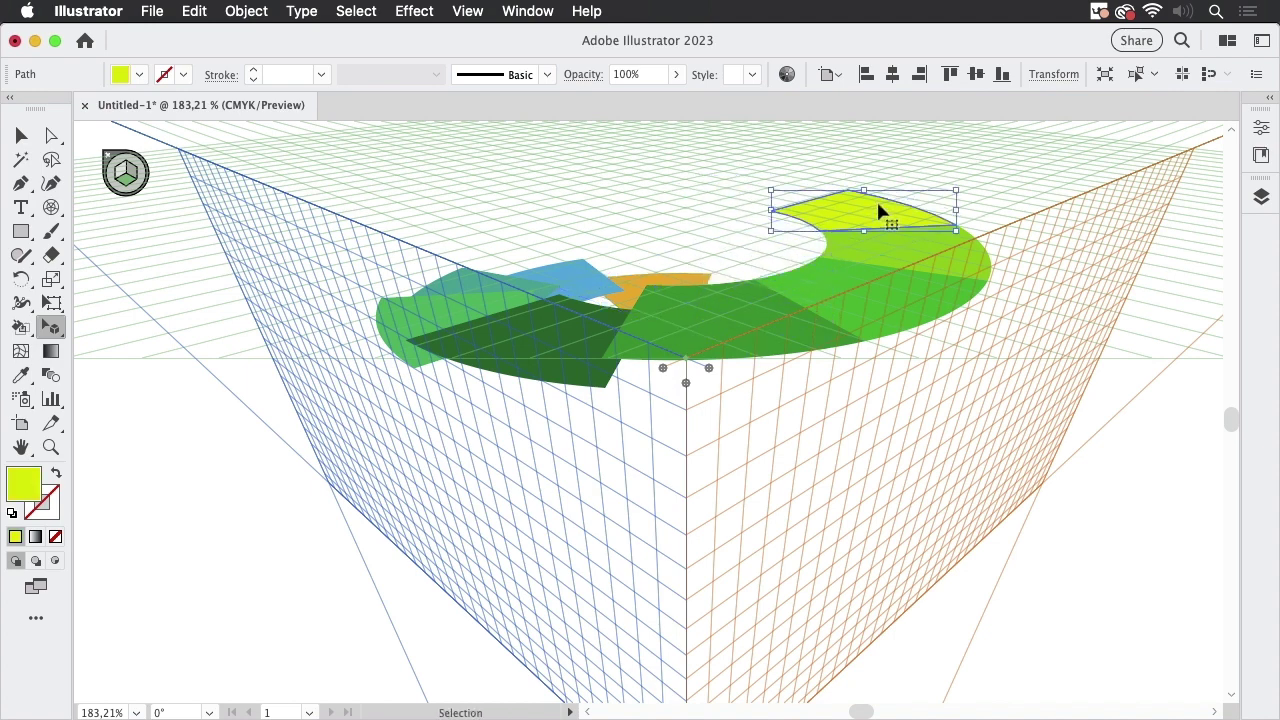
{"action": "key", "text": "Down"}
{"action": "key", "text": "Down"}
{"action": "key", "text": "Down"}
{"action": "key", "text": "Down"}
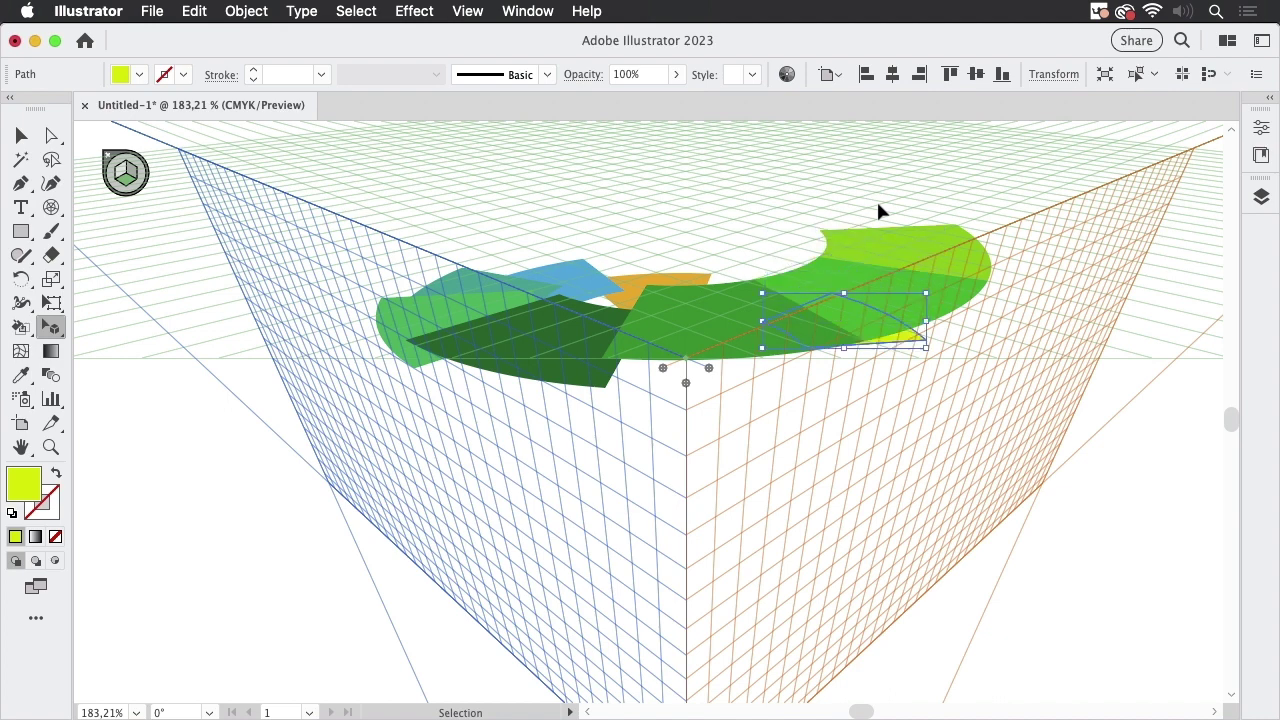
{"action": "key", "text": "Down"}
{"action": "key", "text": "Down"}
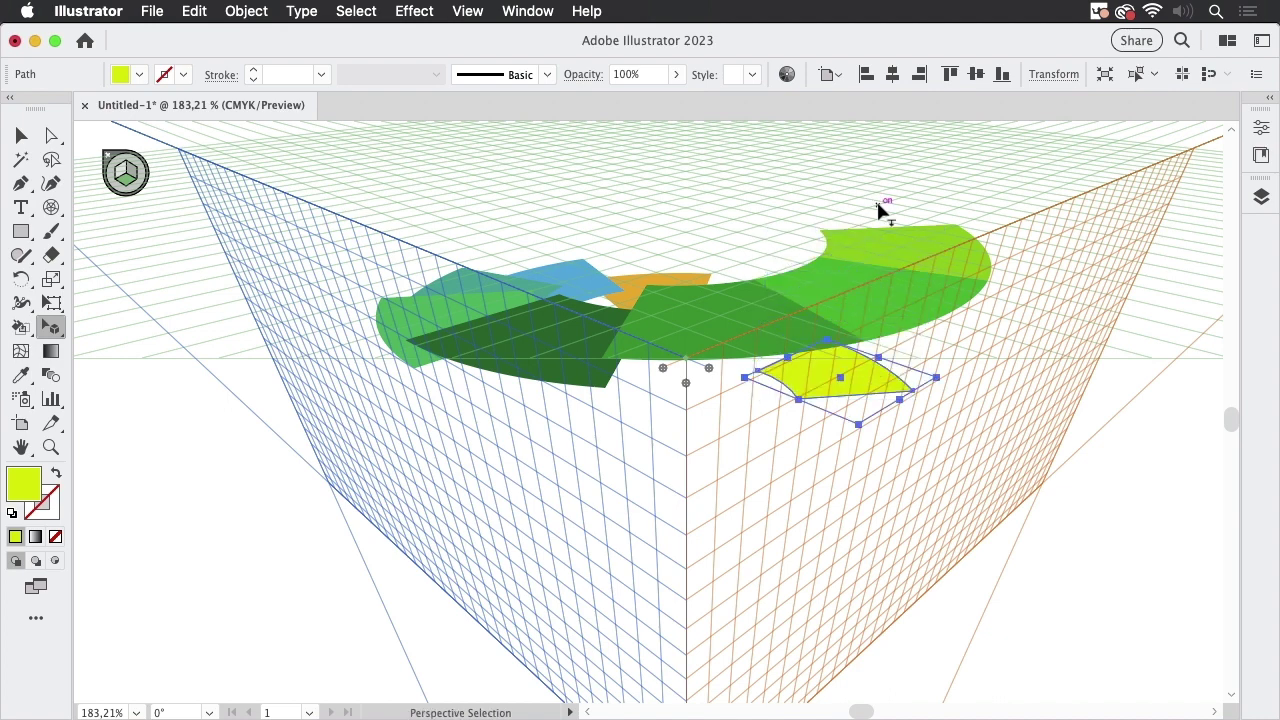
{"action": "left_click", "coordinate": [938, 250]}
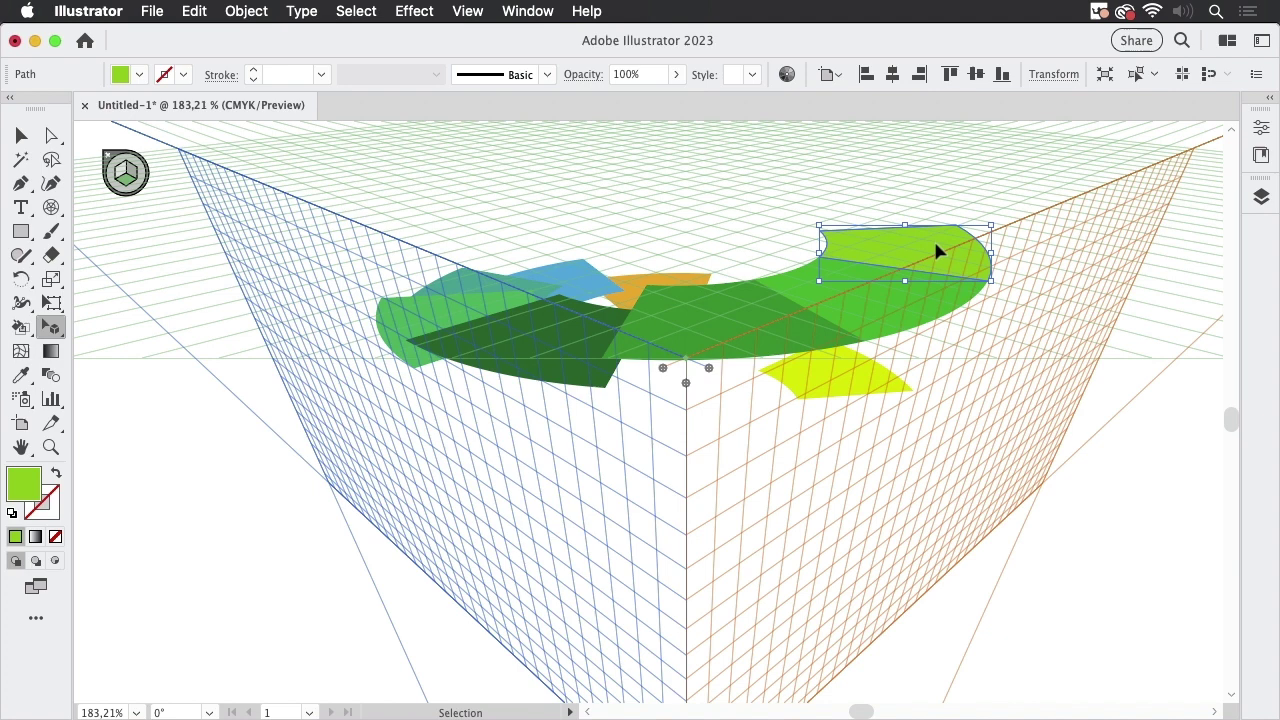
{"action": "key", "text": "Down"}
{"action": "key", "text": "Down"}
{"action": "key", "text": "Down"}
{"action": "key", "text": "Down"}
{"action": "key", "text": "Down"}
{"action": "key", "text": "Down"}
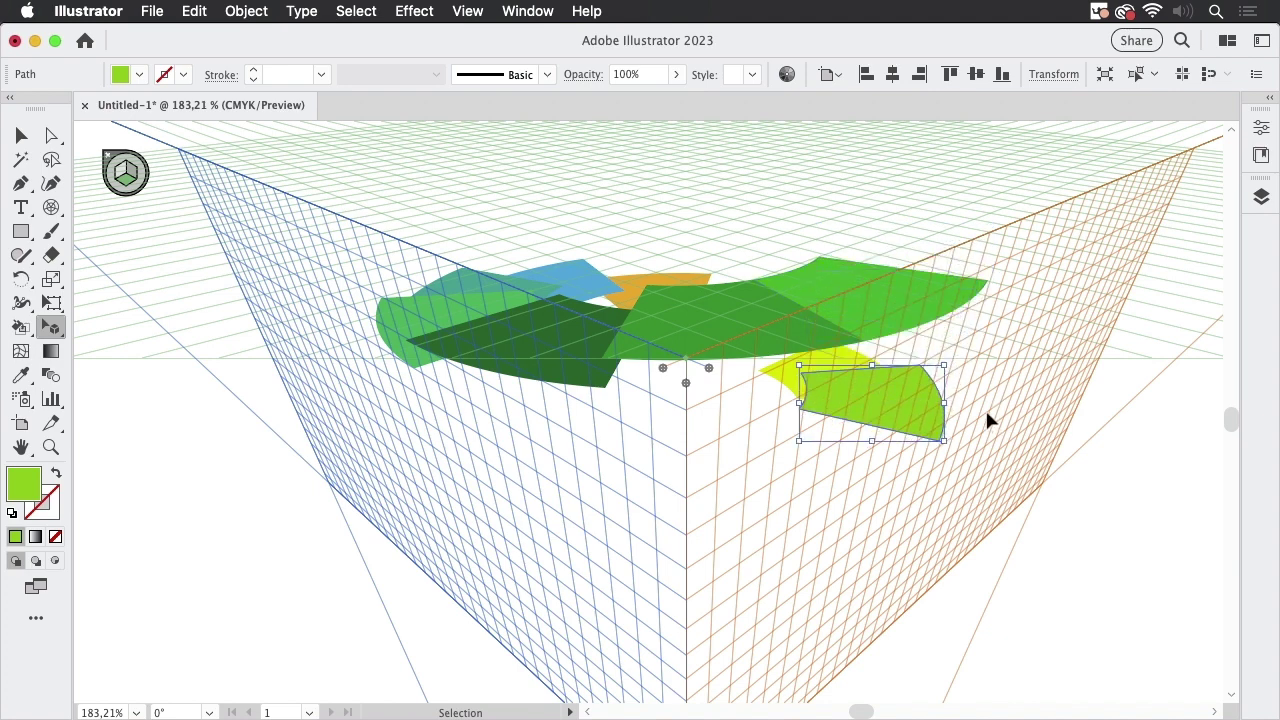
{"action": "key", "text": "Down"}
{"action": "key", "text": "Down"}
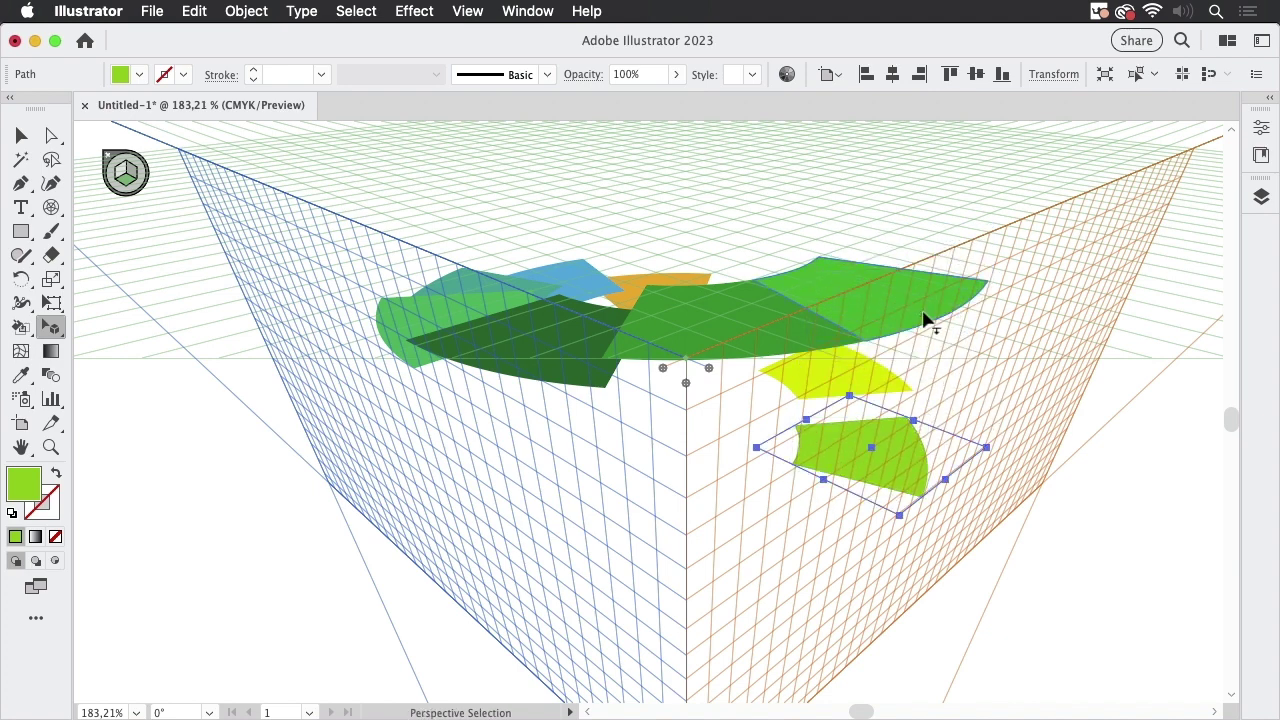
{"action": "left_click", "coordinate": [922, 312]}
{"action": "key", "text": "Down"}
{"action": "key", "text": "Down"}
{"action": "key", "text": "Down"}
{"action": "key", "text": "Down"}
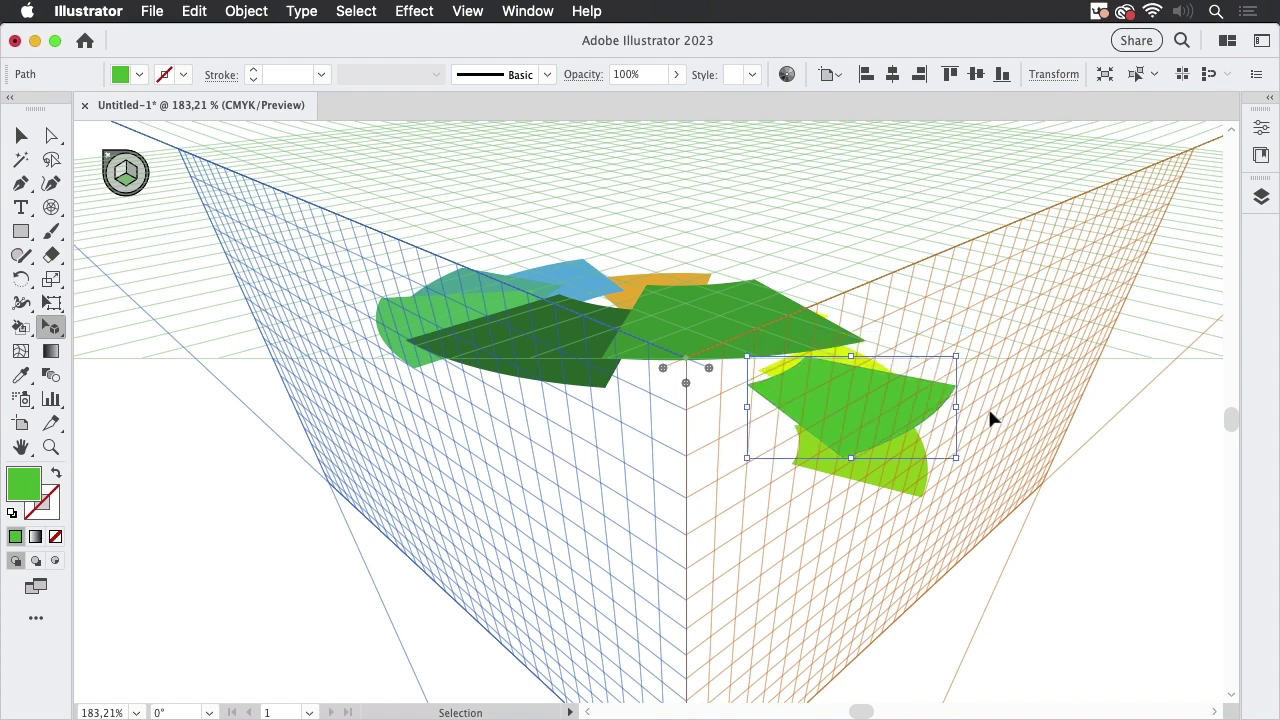
{"action": "key", "text": "Down"}
{"action": "key", "text": "Down"}
{"action": "key", "text": "Down"}
{"action": "key", "text": "Down"}
{"action": "key", "text": "Down"}
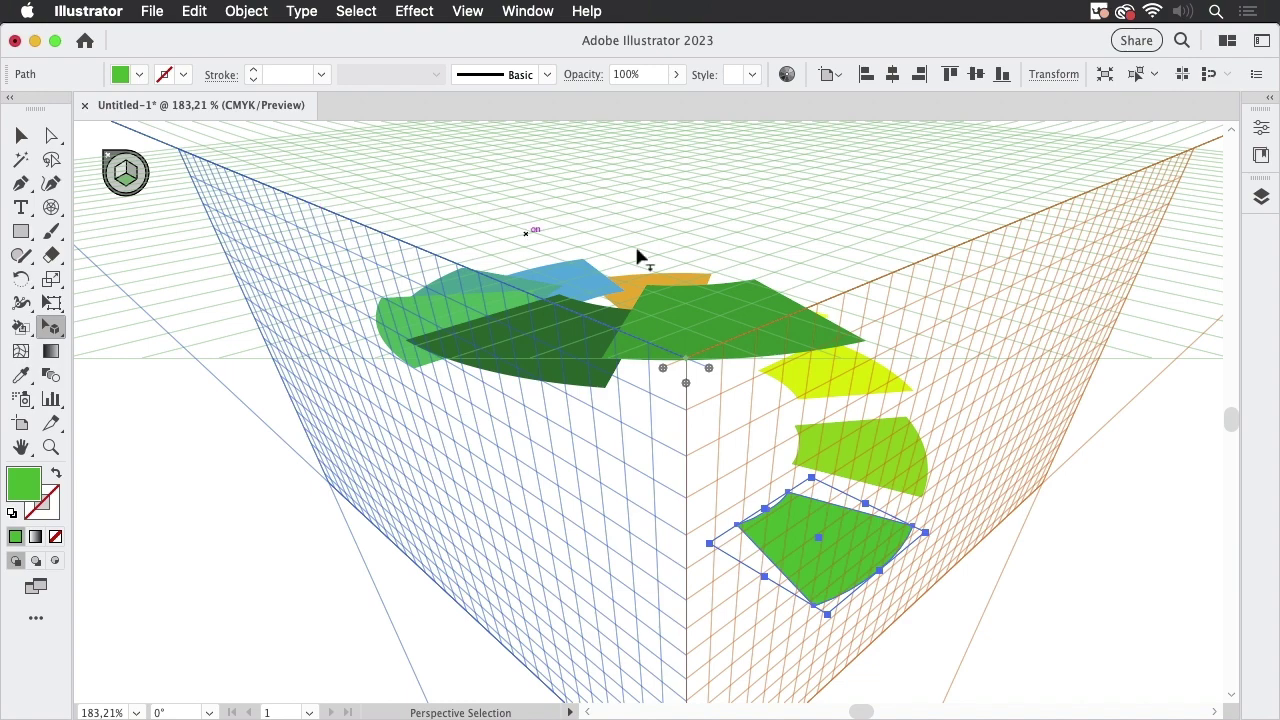
Select all the wedges, copy them and Paste in Back with Cmd+B
{"action": "key", "text": "space"}
{"action": "left_click_drag", "start_coordinate": [918, 406], "coordinate": [908, 331]}
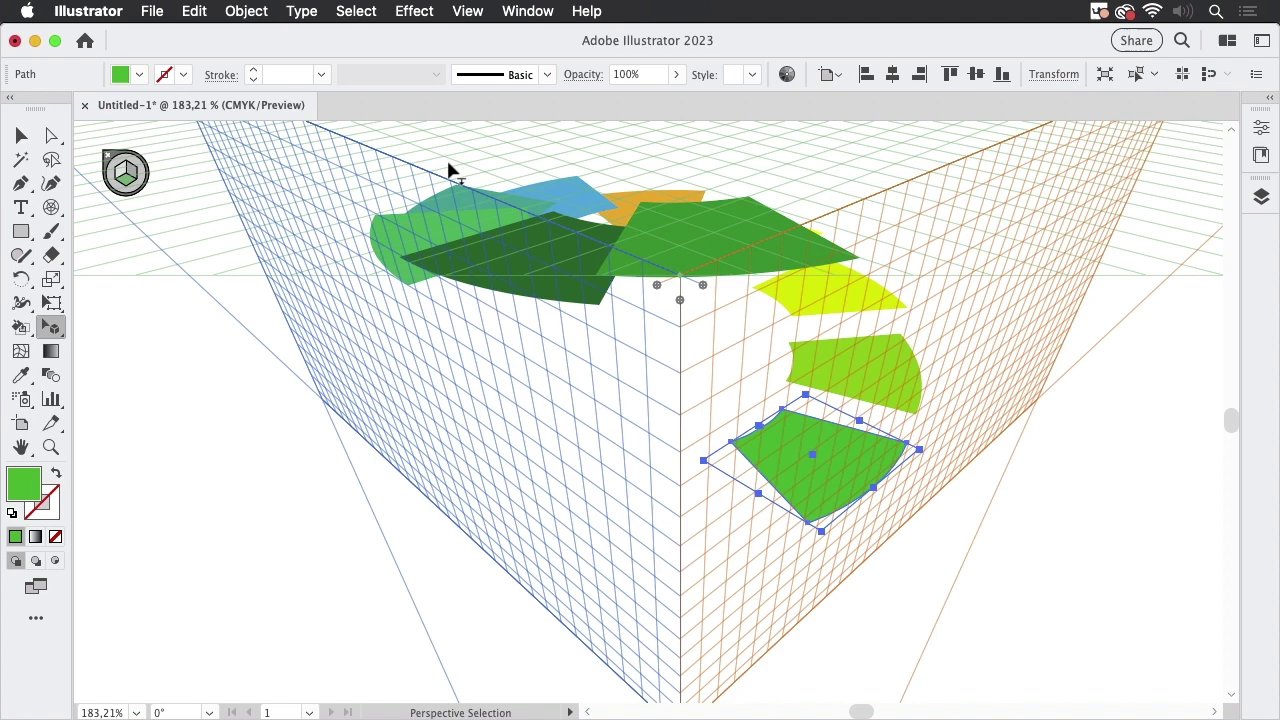
{"action": "key", "text": "super+a"}
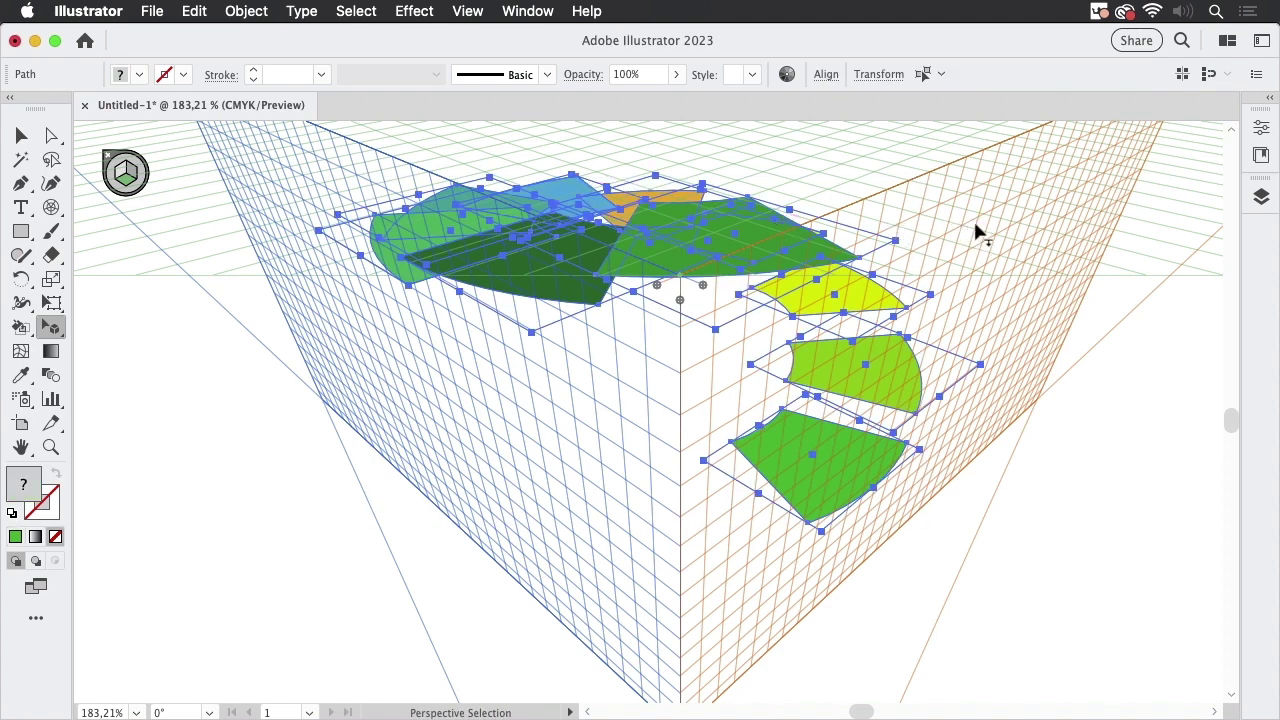
{"action": "key", "text": "super"}
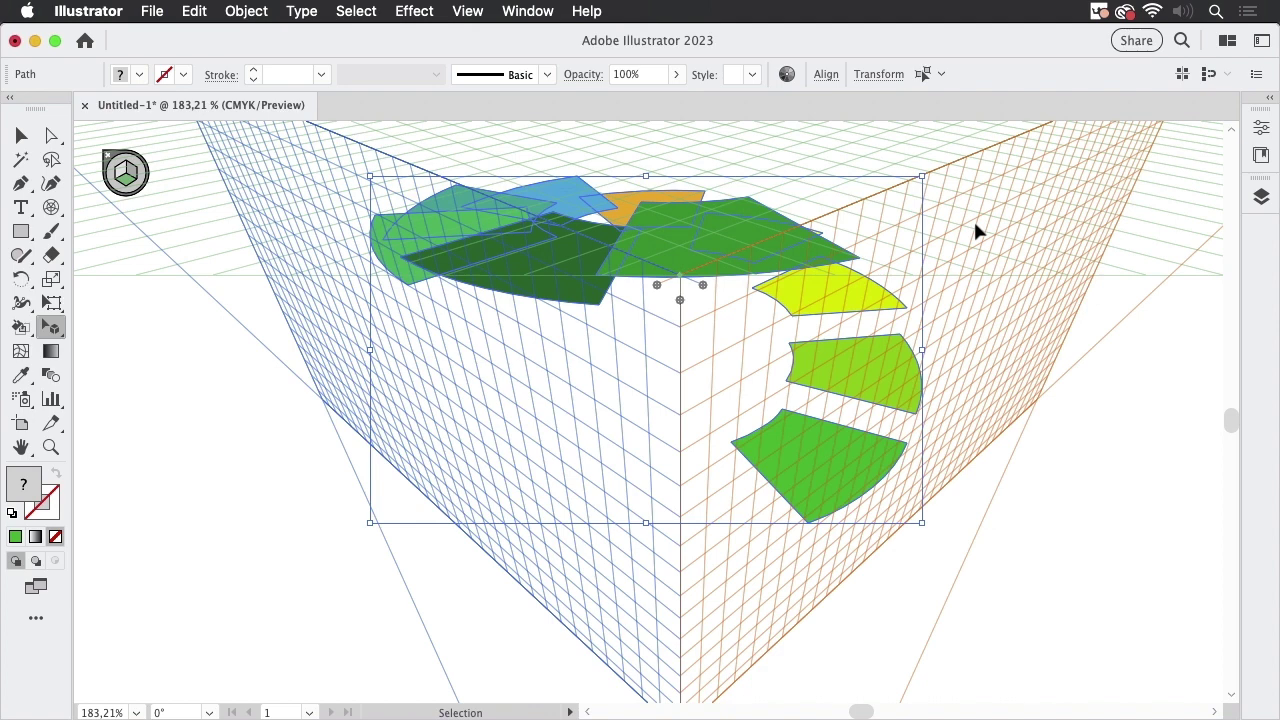
{"action": "key", "text": "super+c"}
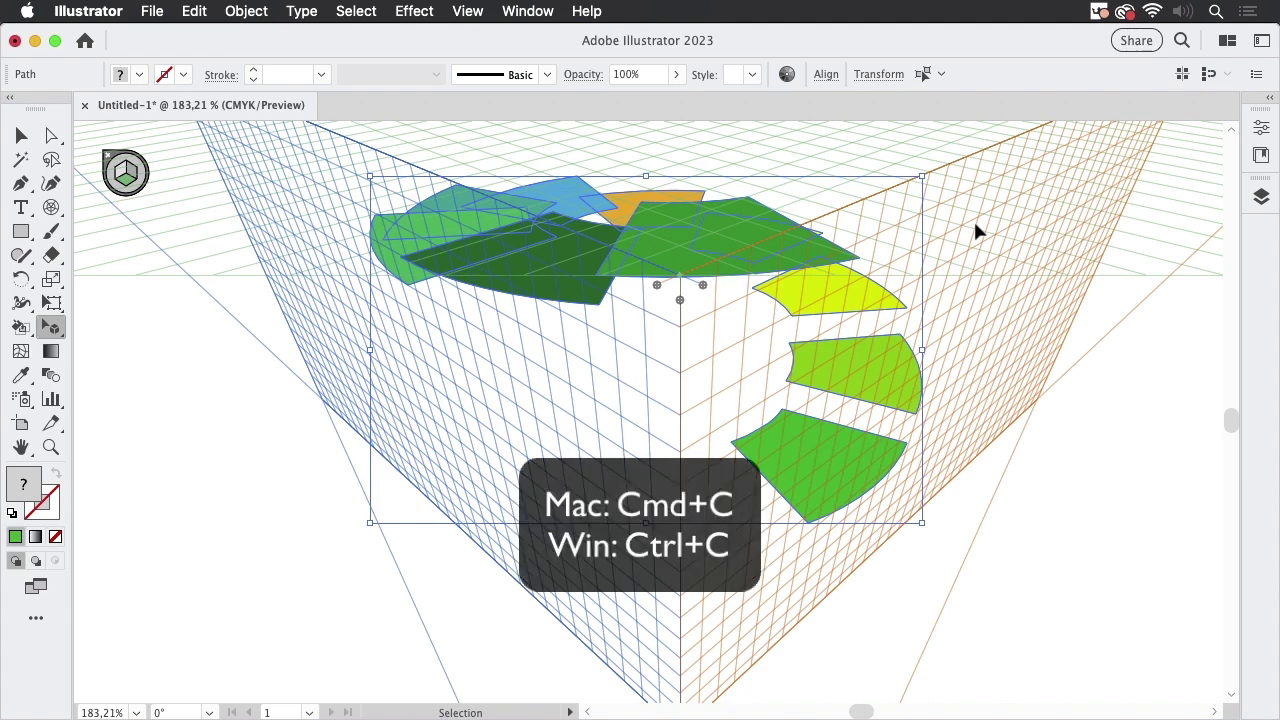
{"action": "key", "text": "super"}
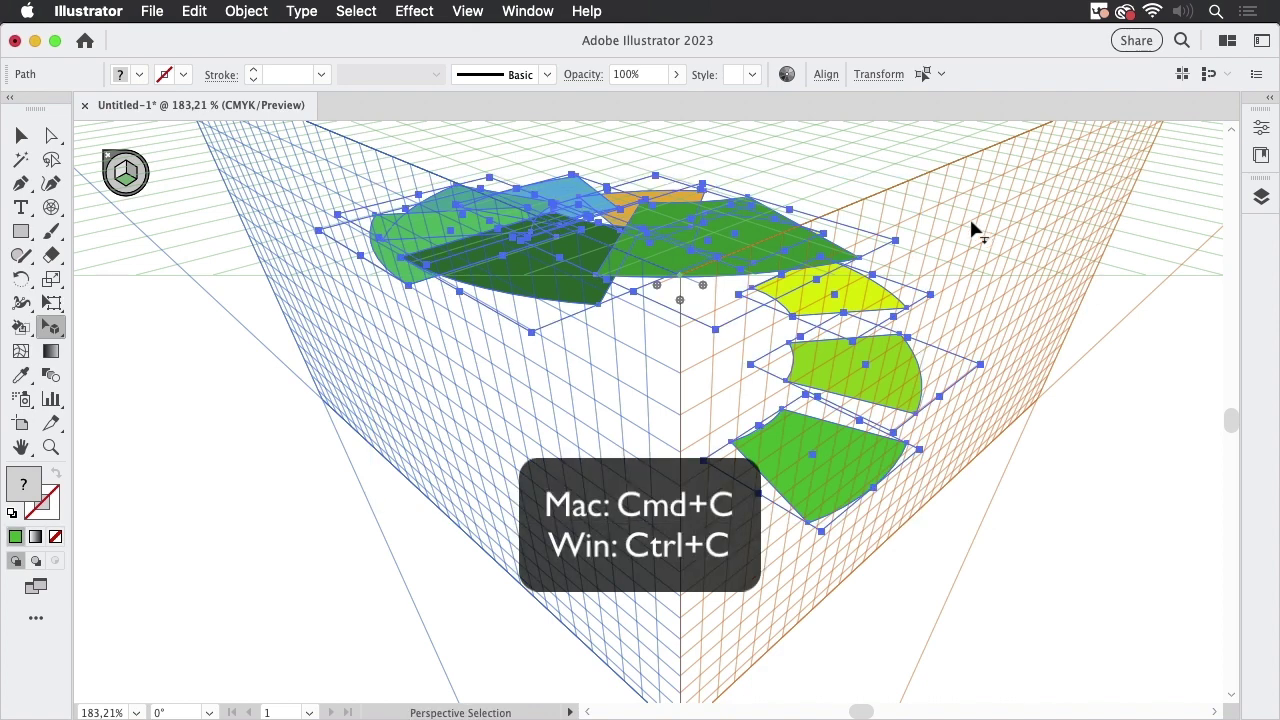
{"action": "key", "text": "super"}
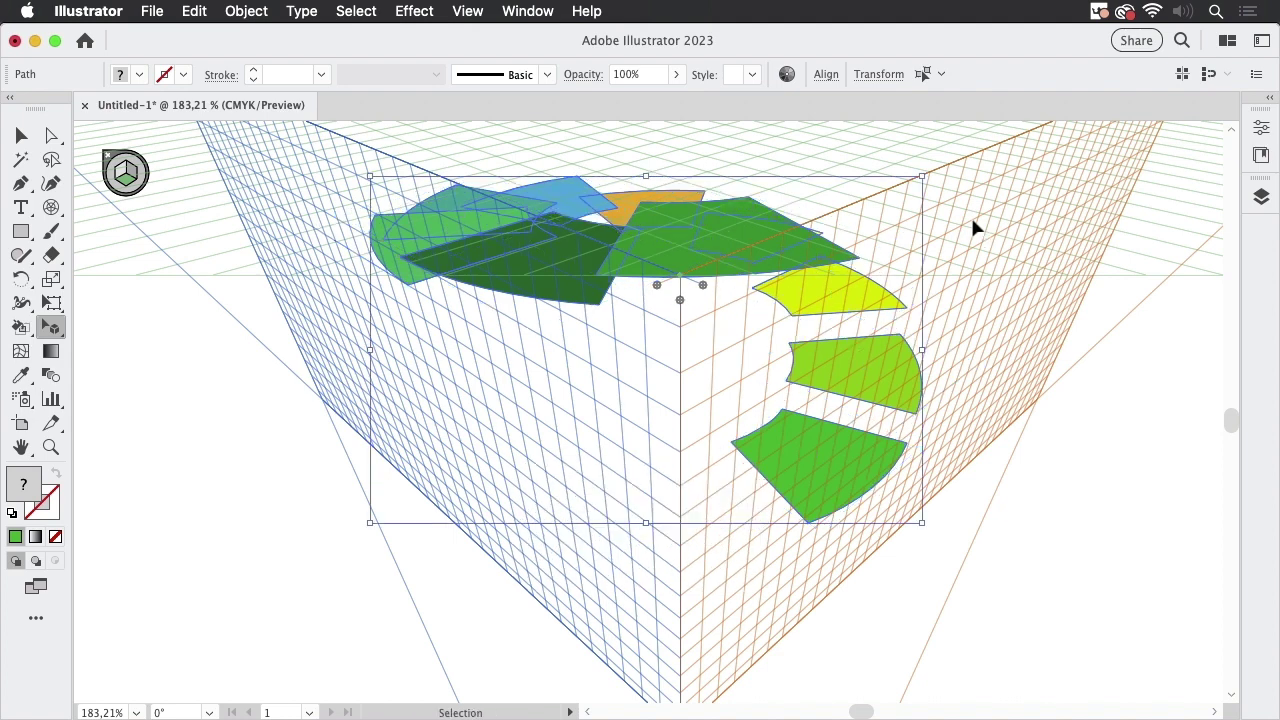
{"action": "key", "text": "super+b"}
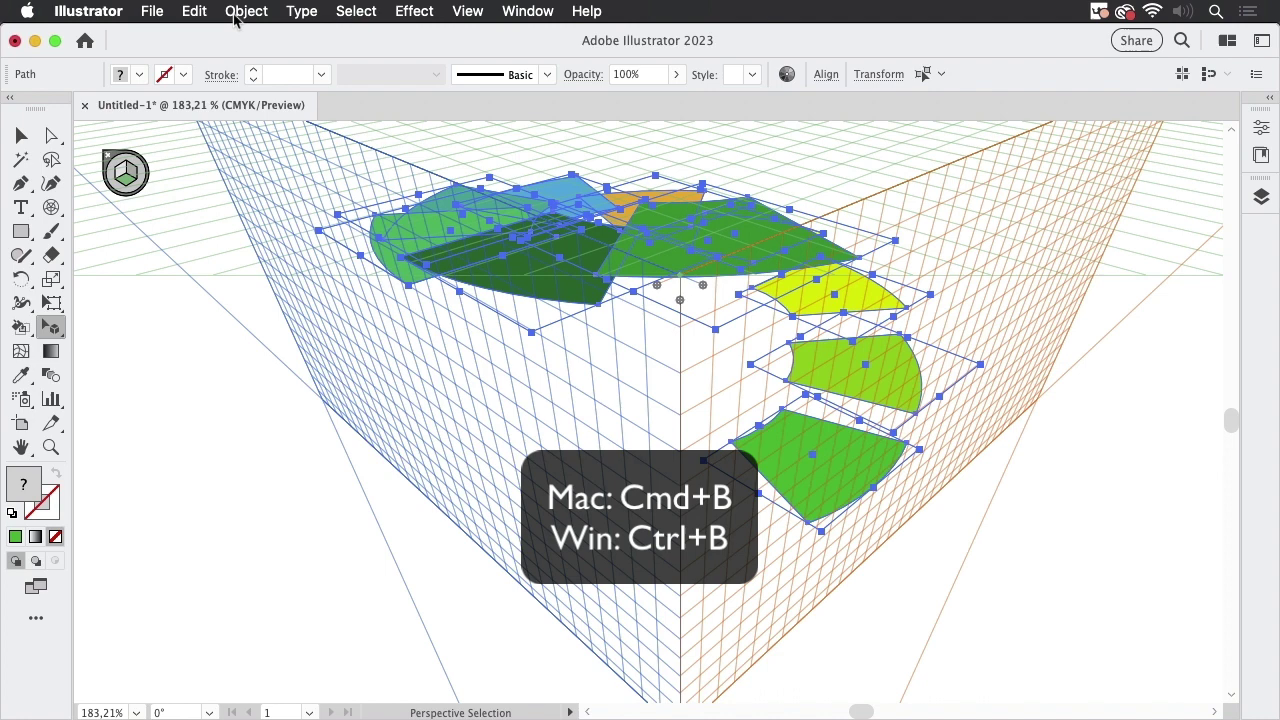
Desaturate the copied wedges with Edit Colors > Saturate at -15% intensity
{"action": "left_click", "coordinate": [196, 11]}
{"action": "mouse_move", "coordinate": [229, 356]}
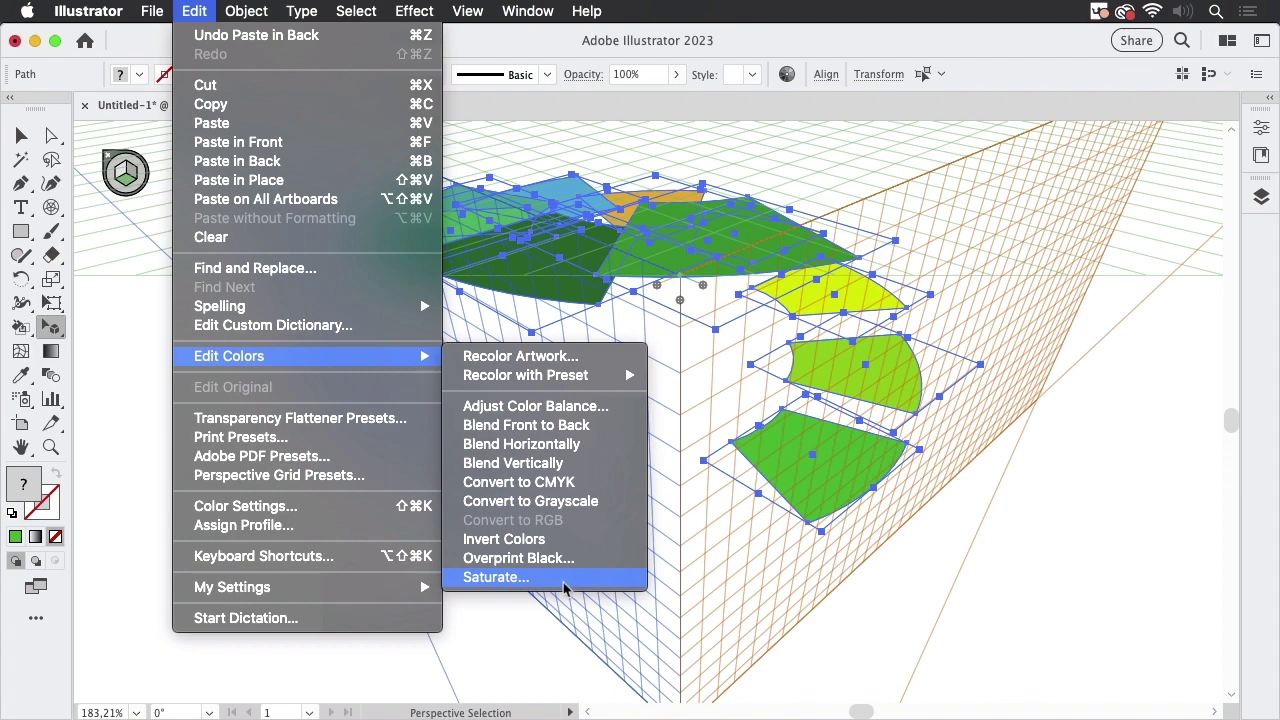
{"action": "left_click", "coordinate": [563, 582]}
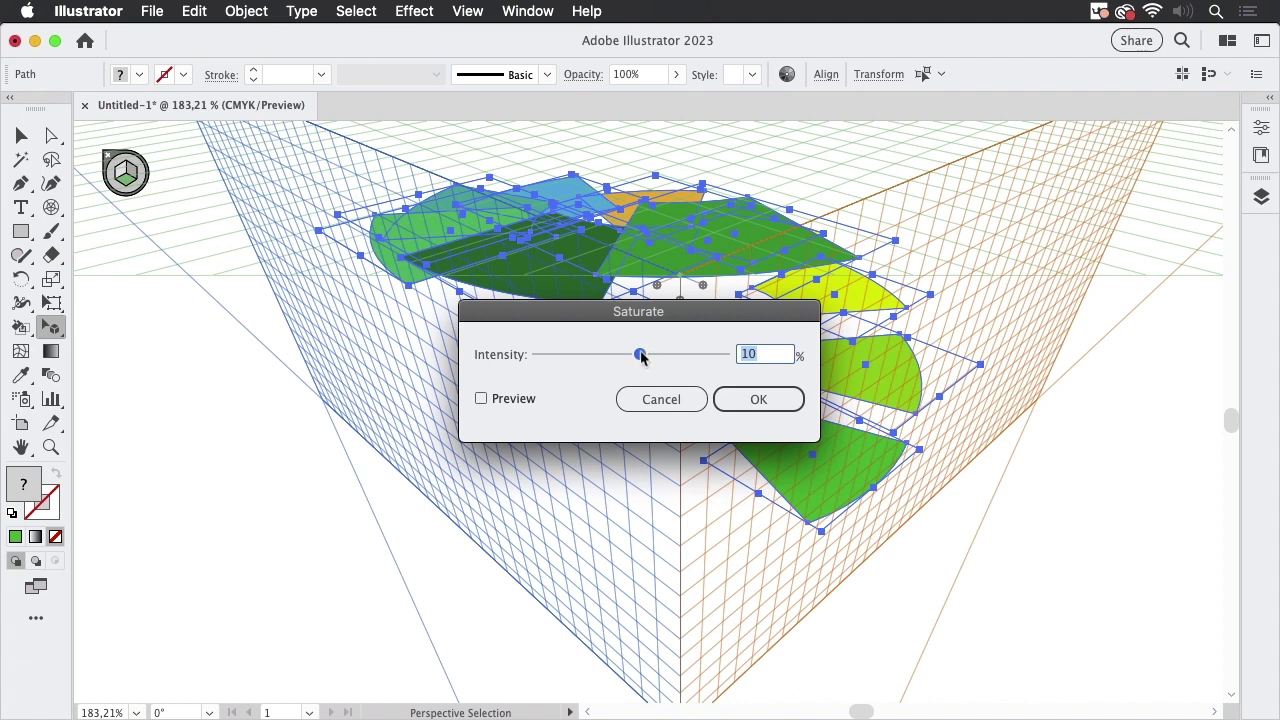
{"action": "left_click_drag", "start_coordinate": [640, 356], "coordinate": [612, 358]}
{"action": "left_click", "coordinate": [759, 400]}
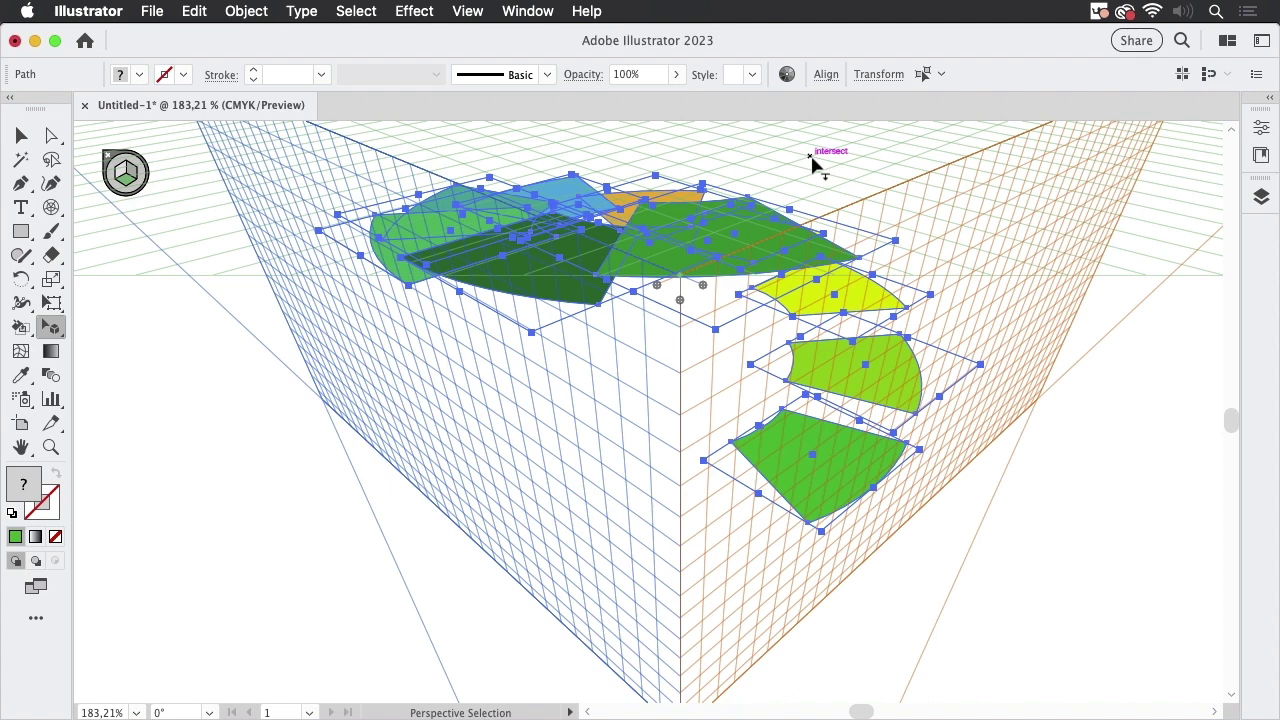
Switch to ordinary object selection to nudge the desaturated copy below the originals
{"action": "key", "text": "super"}
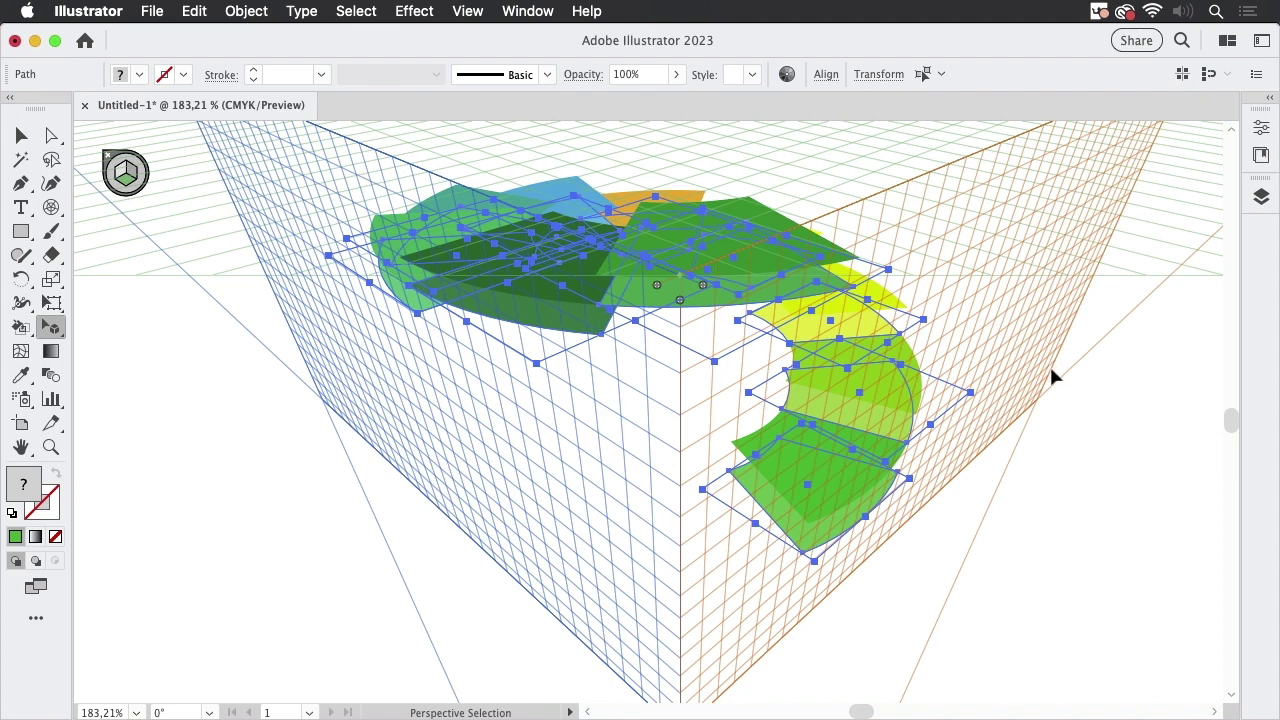
Select all the staircase artwork, toggling Selection and Perspective Selection tools, then deselect
{"action": "key", "text": "super+a"}
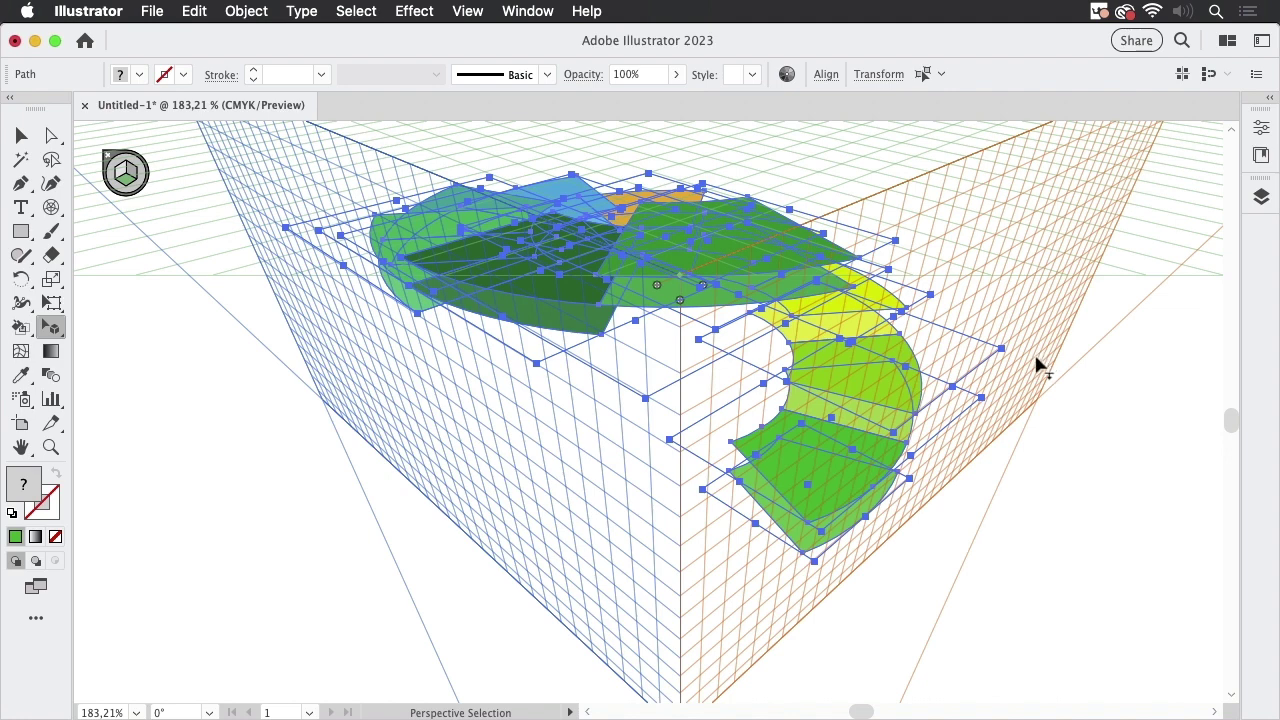
{"action": "key", "text": "v"}
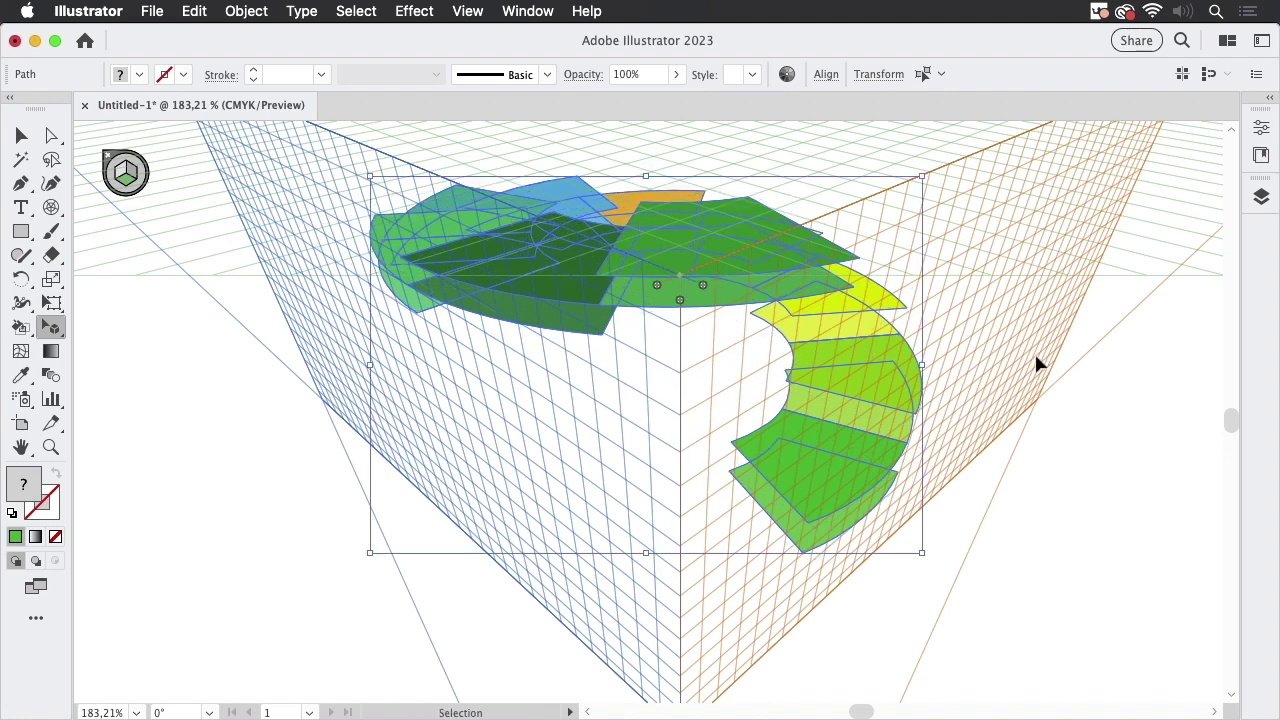
{"action": "key", "text": "shift+v"}
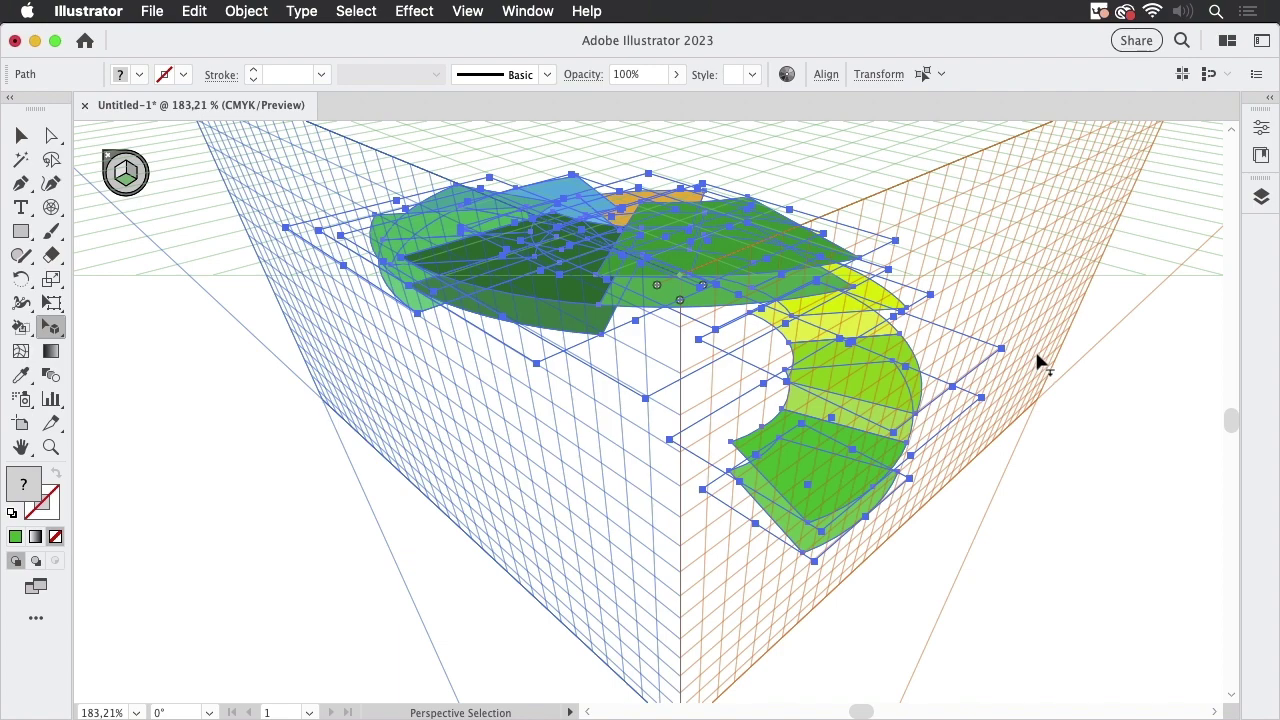
{"action": "key", "text": "v"}
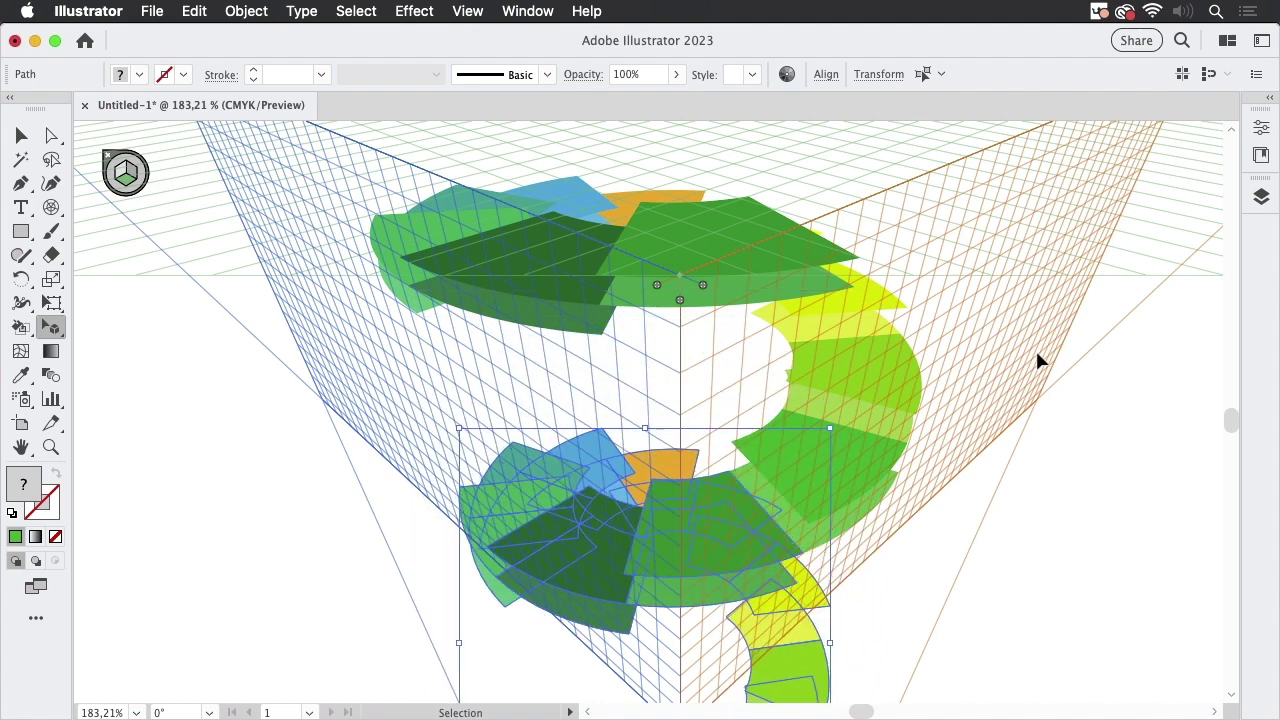
{"action": "key", "text": "shift+v"}
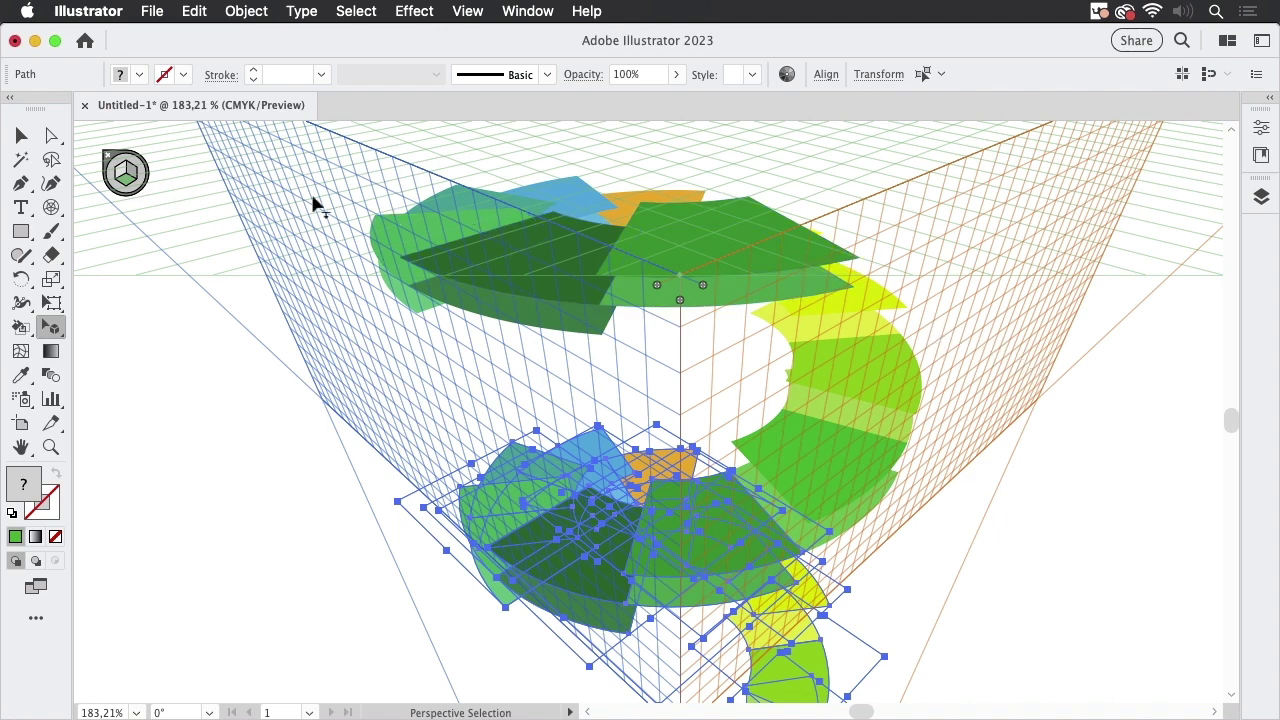
{"action": "left_click", "coordinate": [26, 140]}
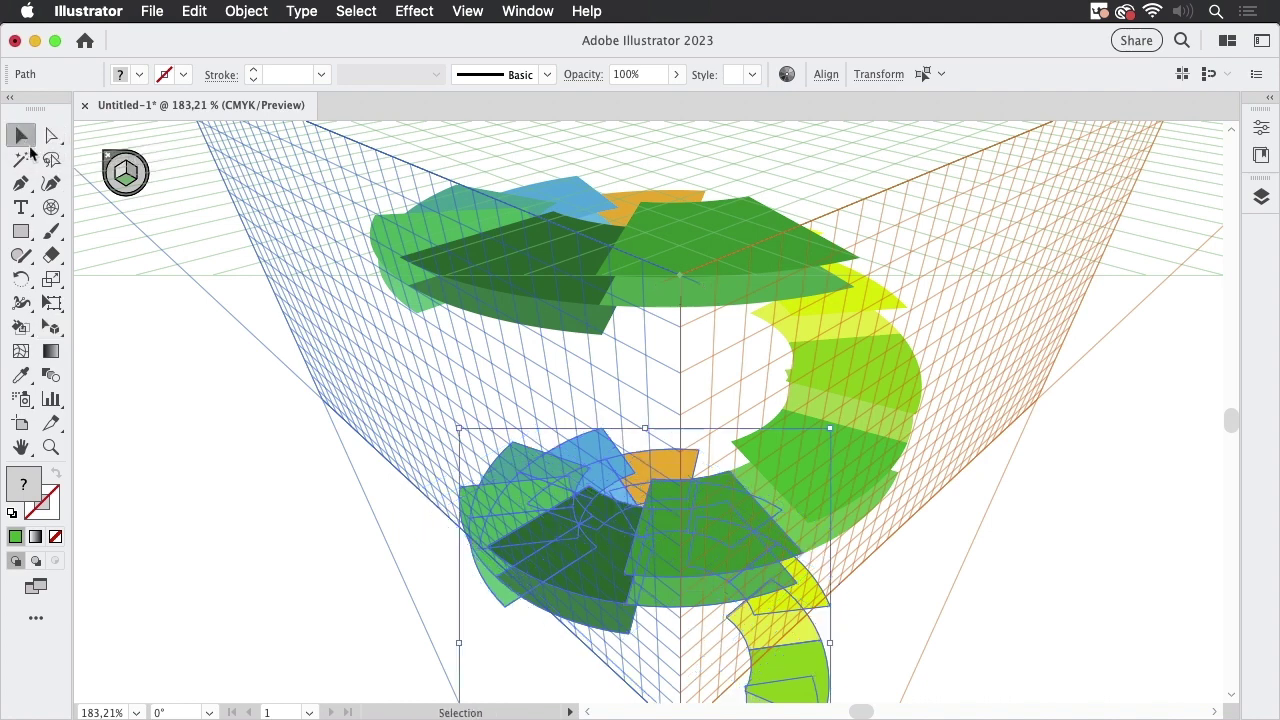
{"action": "left_click", "coordinate": [215, 367]}
{"action": "mouse_move", "coordinate": [536, 424]}
{"action": "left_mouse_down"}
{"action": "mouse_move", "coordinate": [630, 238]}
{"action": "mouse_move", "coordinate": [607, 422]}
{"action": "left_mouse_up"}
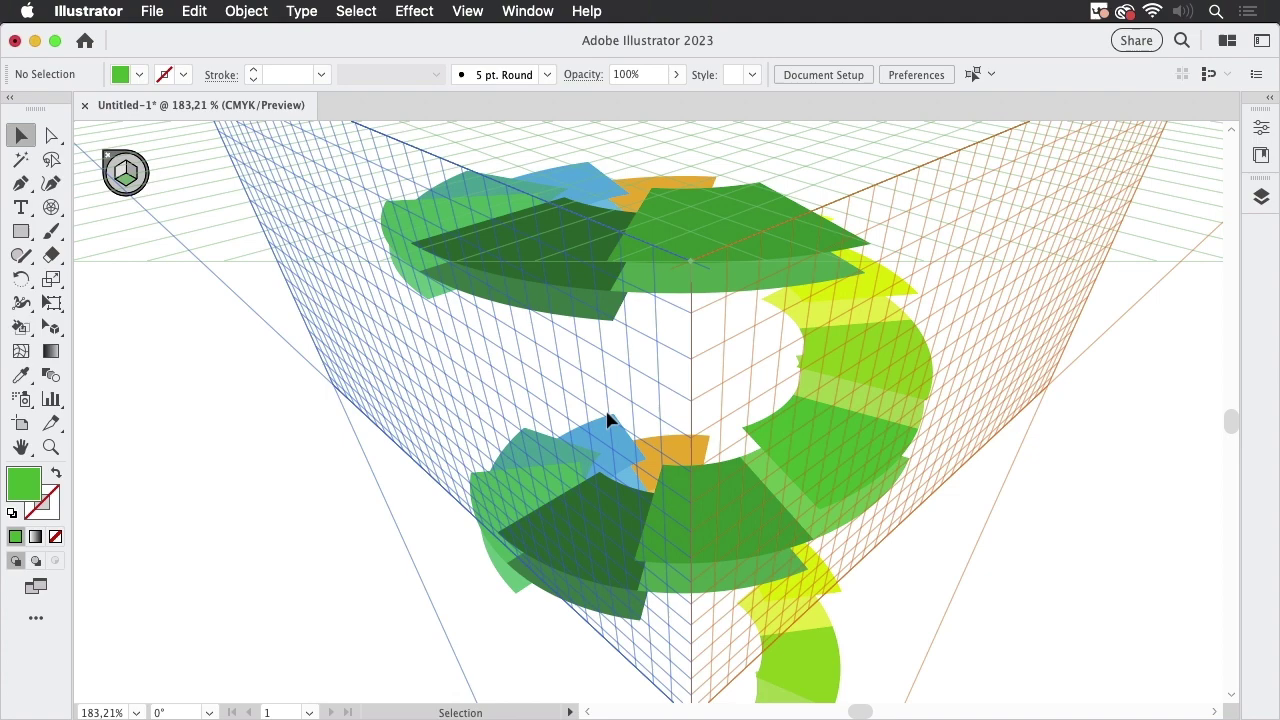
Zoom in on the upper wedges and ready the Line Segment tool with smart guides on
{"action": "mouse_move", "coordinate": [857, 271]}
{"action": "left_mouse_down"}
{"action": "mouse_move", "coordinate": [700, 308]}
{"action": "mouse_move", "coordinate": [831, 343]}
{"action": "left_mouse_up"}
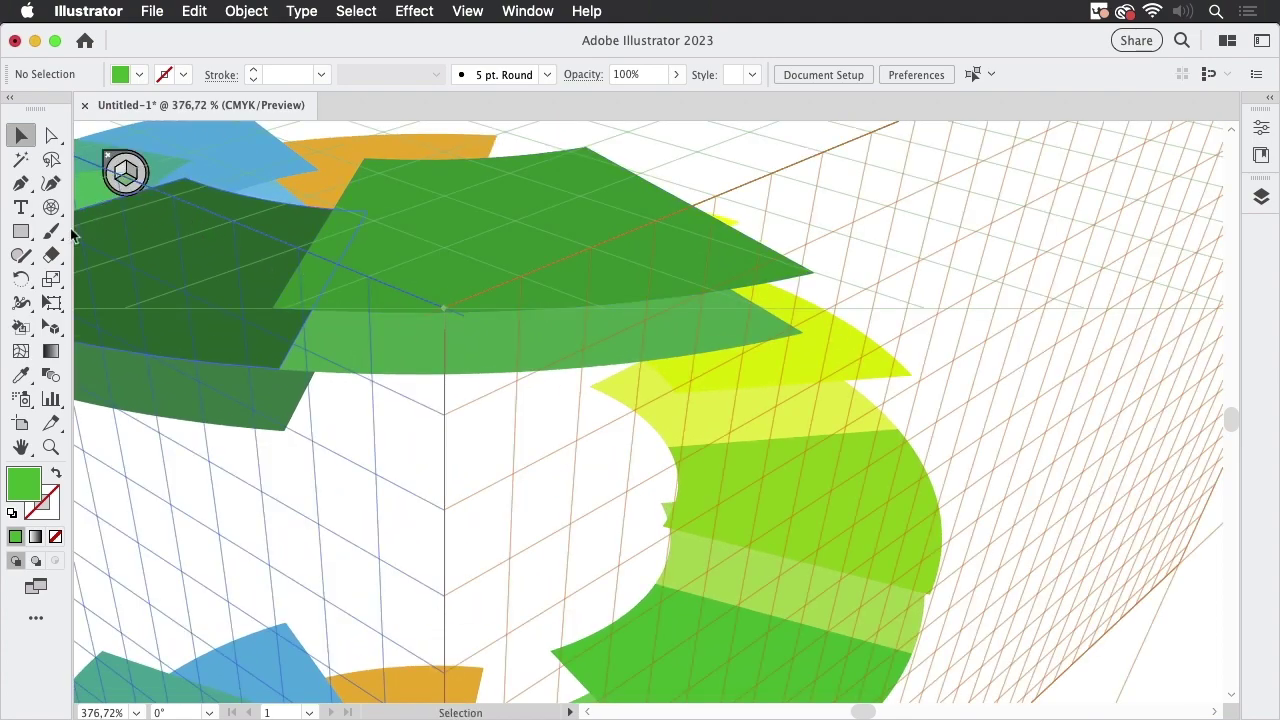
{"action": "left_click", "coordinate": [51, 207]}
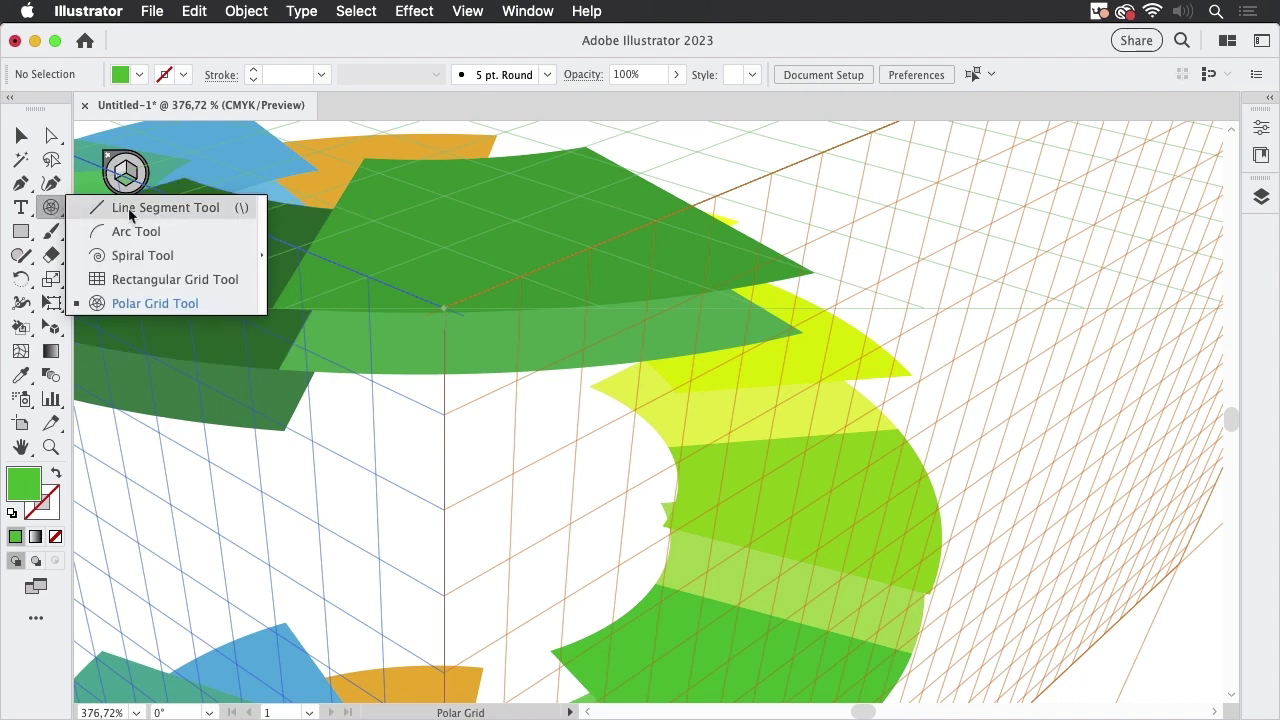
{"action": "left_click", "coordinate": [130, 209]}
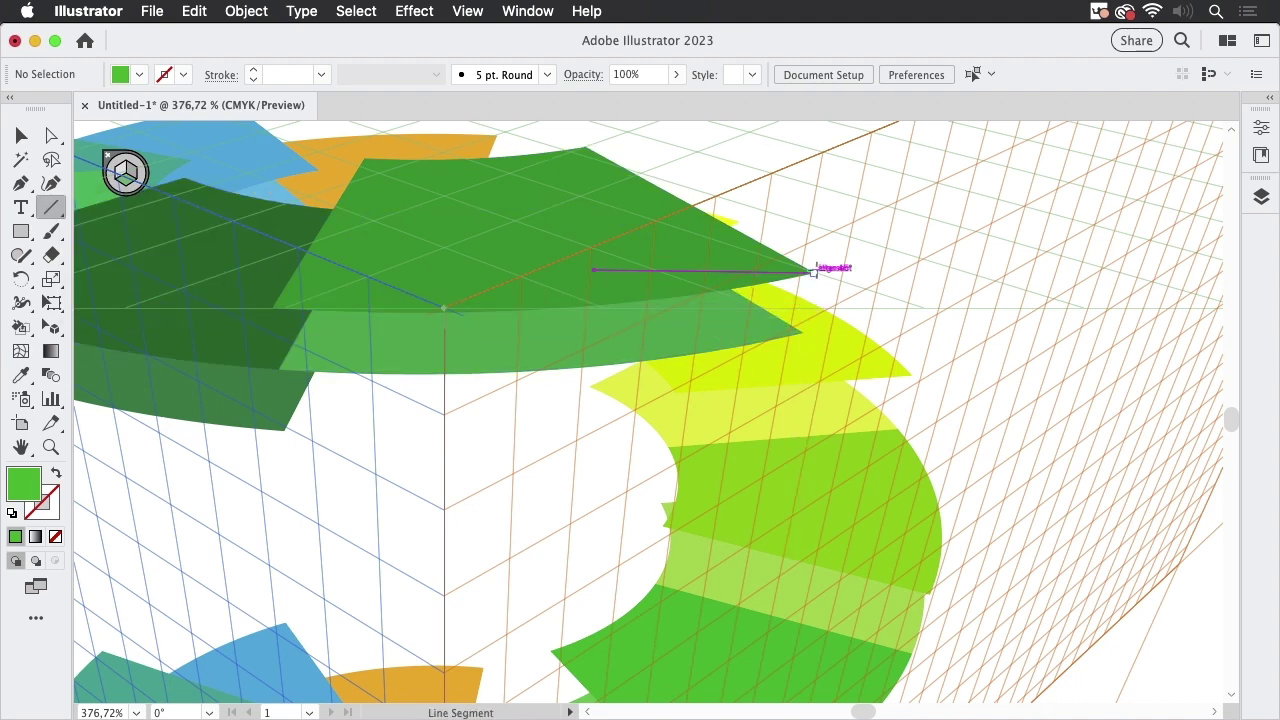
{"action": "left_click", "coordinate": [470, 11]}
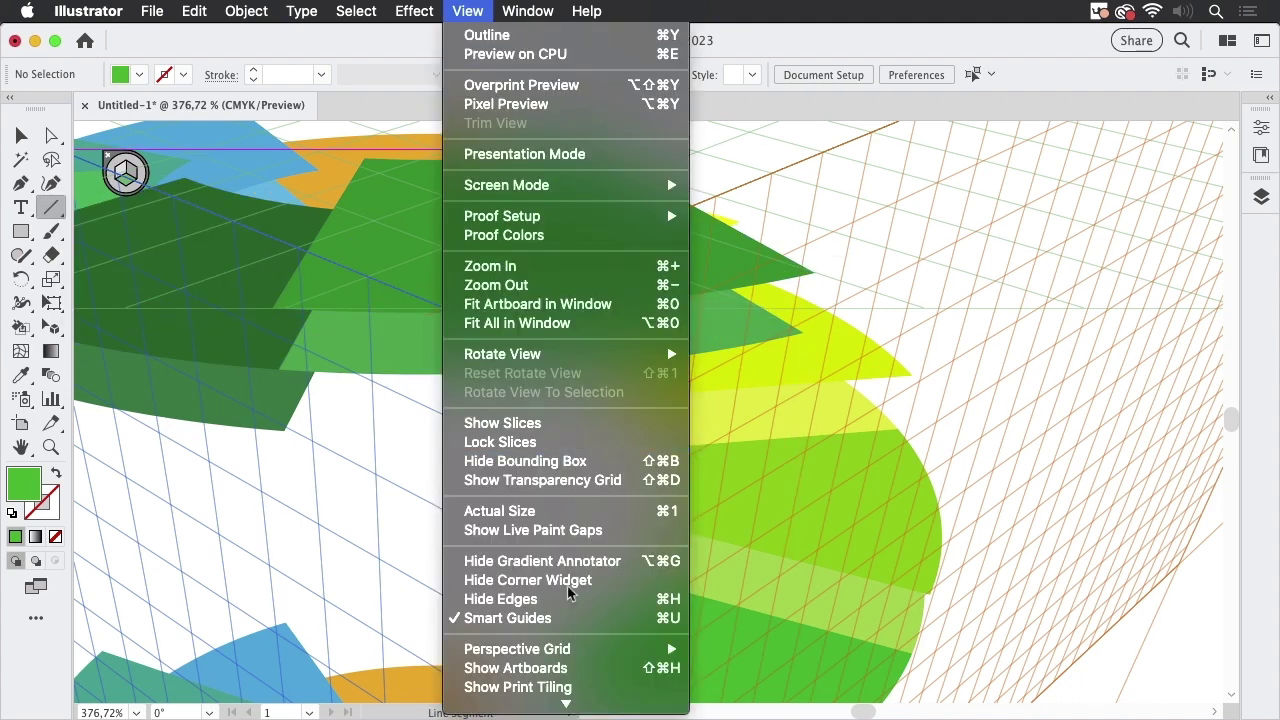
{"action": "scroll", "coordinate": [568, 592], "scroll_direction": "down", "scroll_amount": 3}
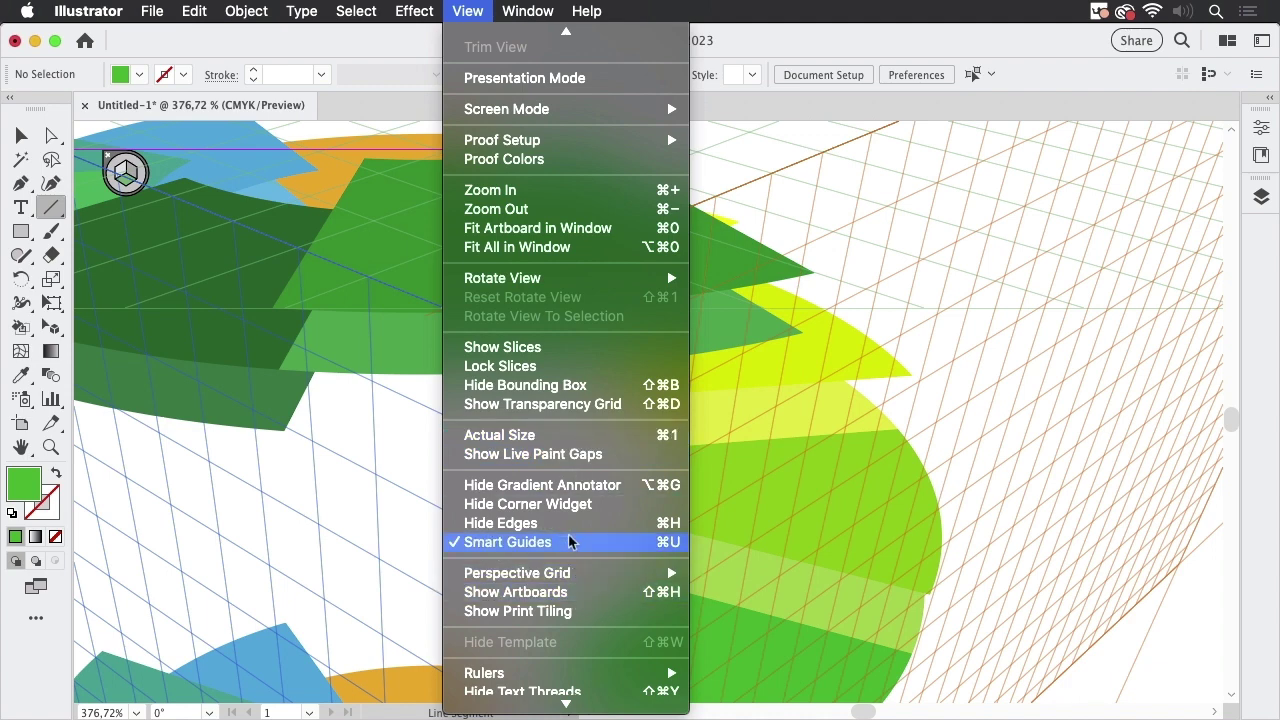
{"action": "scroll", "coordinate": [568, 541], "scroll_direction": "up", "scroll_amount": 3}
{"action": "key", "text": "Escape"}
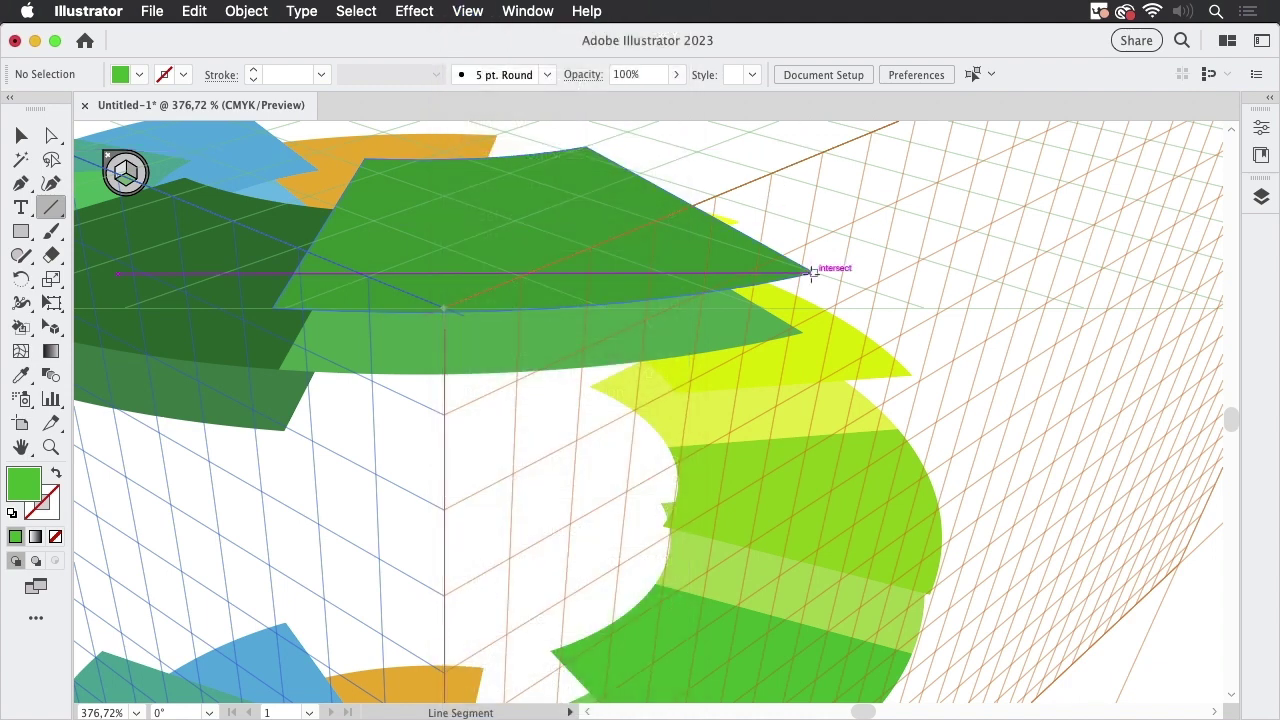
Draw corner lines at the top wedge's right and left edges and stroke both black
{"action": "left_click_drag", "start_coordinate": [812, 272], "coordinate": [797, 333]}
{"action": "left_click_drag", "start_coordinate": [276, 316], "coordinate": [279, 368]}
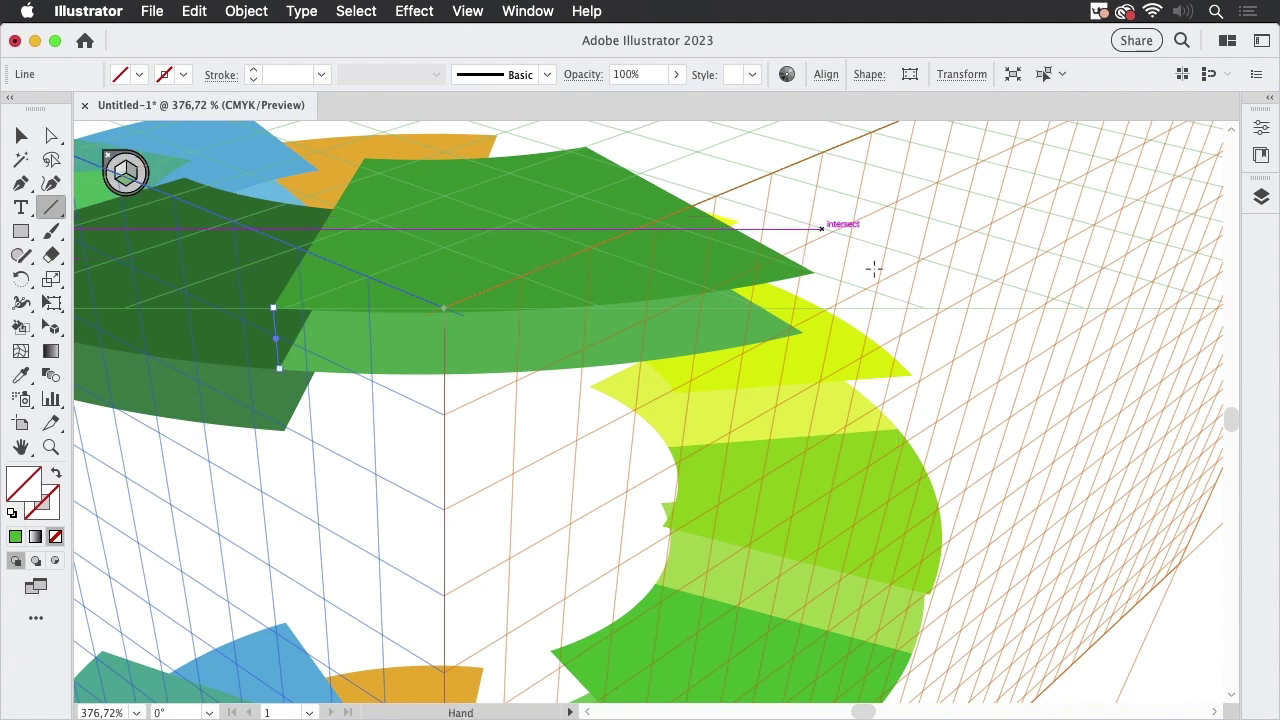
{"action": "key", "text": "super"}
{"action": "left_click", "coordinate": [812, 300]}
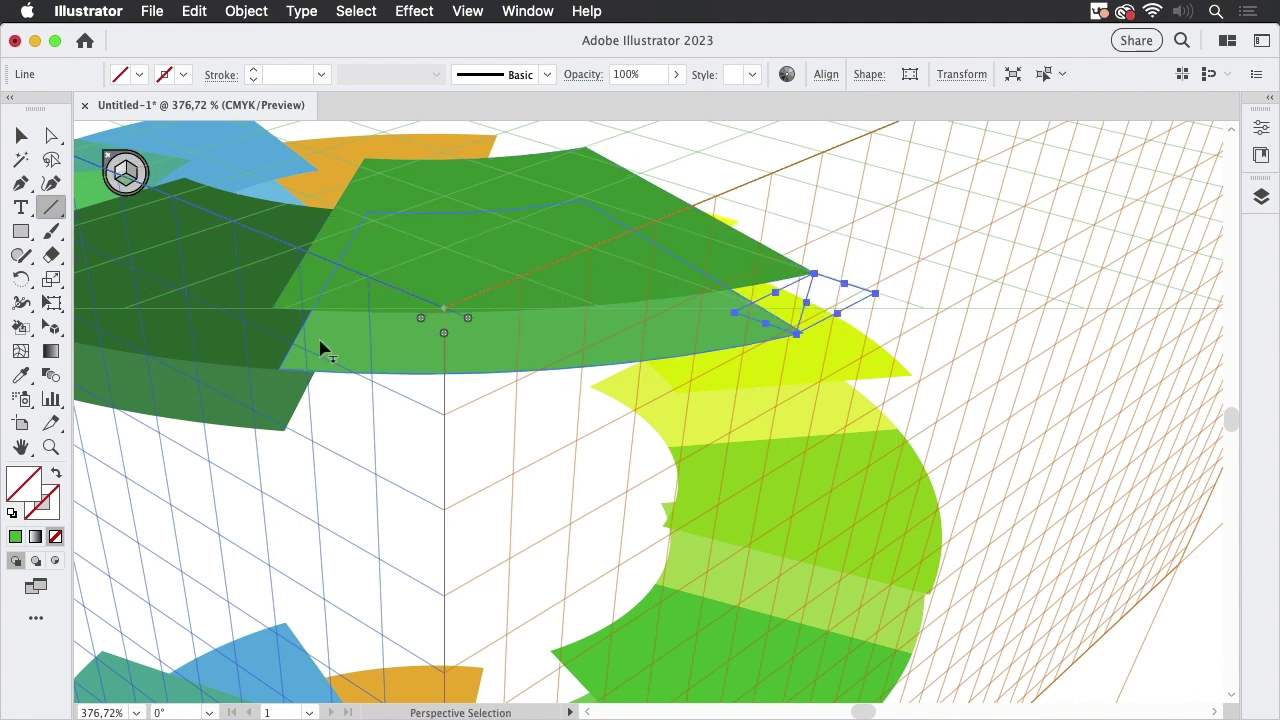
{"action": "left_click", "coordinate": [277, 336], "text": "shift+super"}
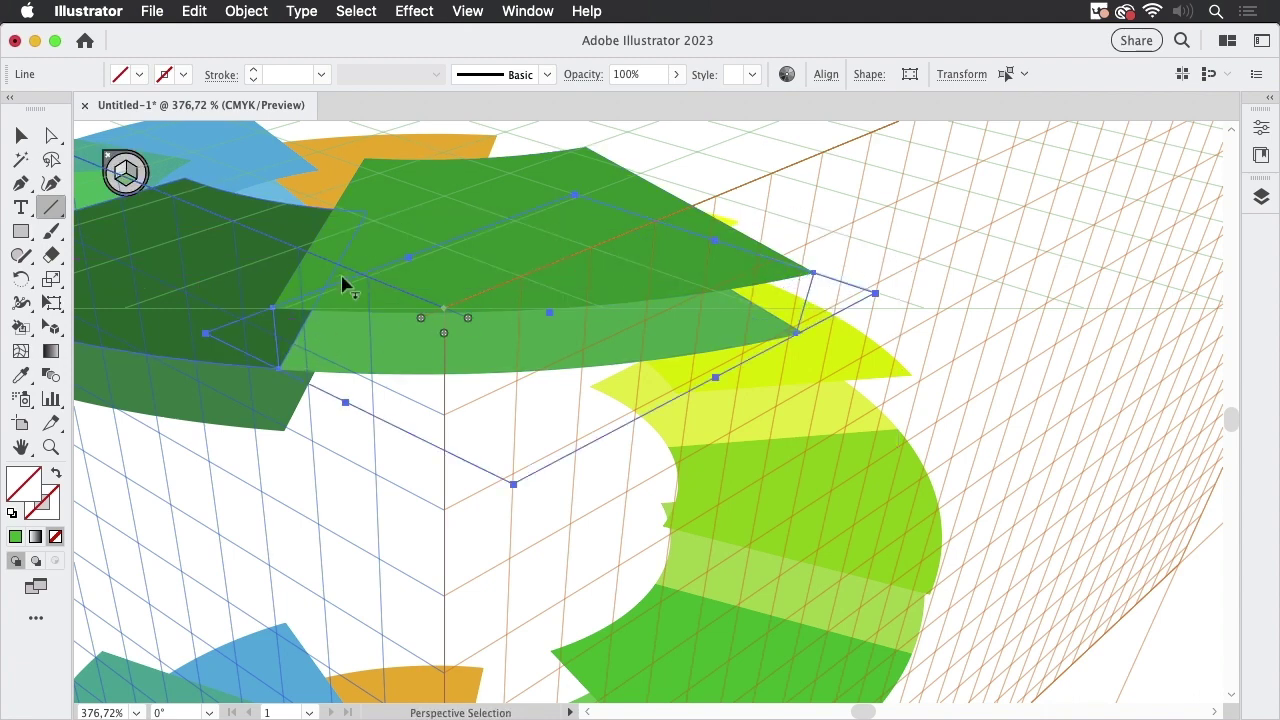
{"action": "left_click", "coordinate": [184, 76]}
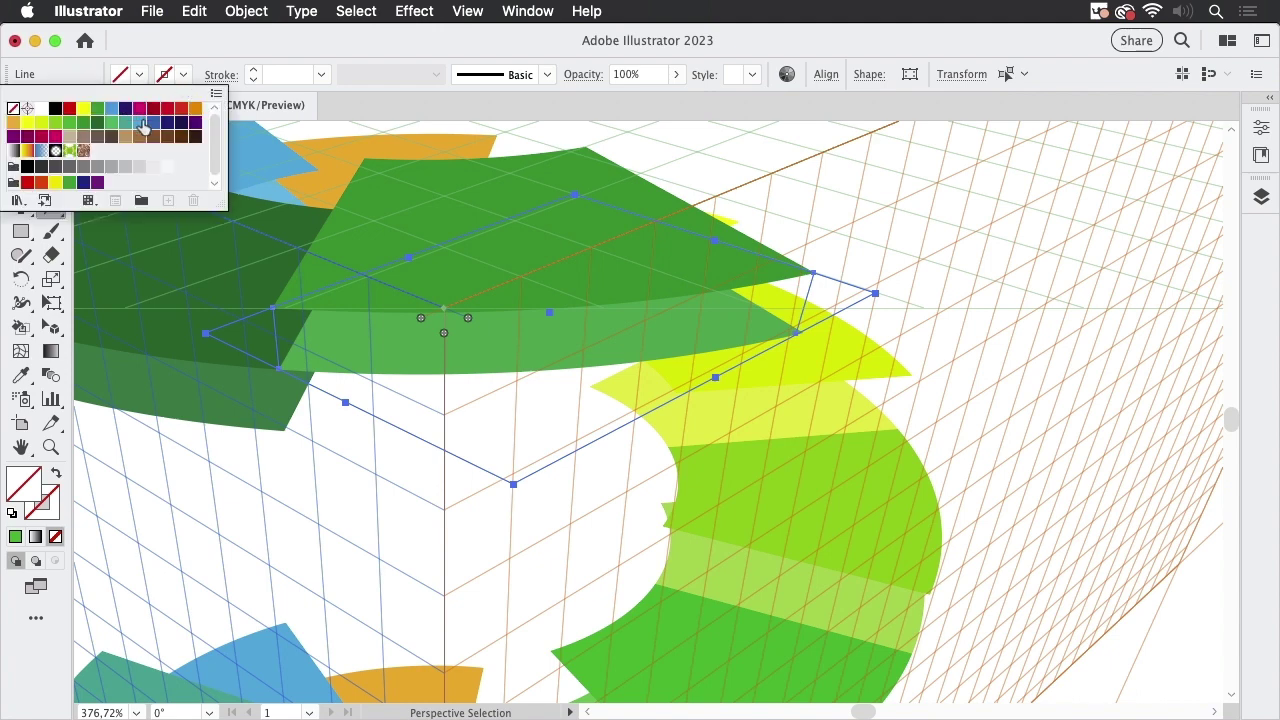
{"action": "left_click", "coordinate": [54, 109]}
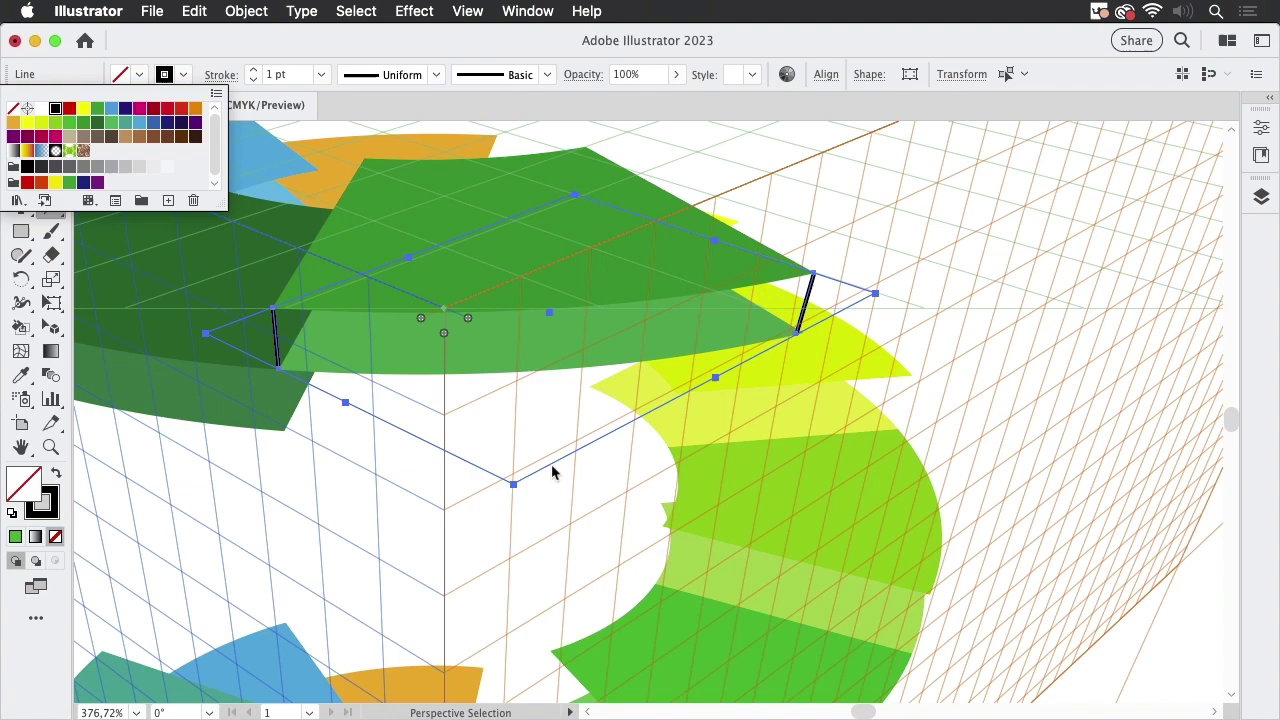
Snap the right black line's lower anchor onto the green step's corner
{"action": "left_click_drag", "start_coordinate": [613, 440], "coordinate": [814, 400]}
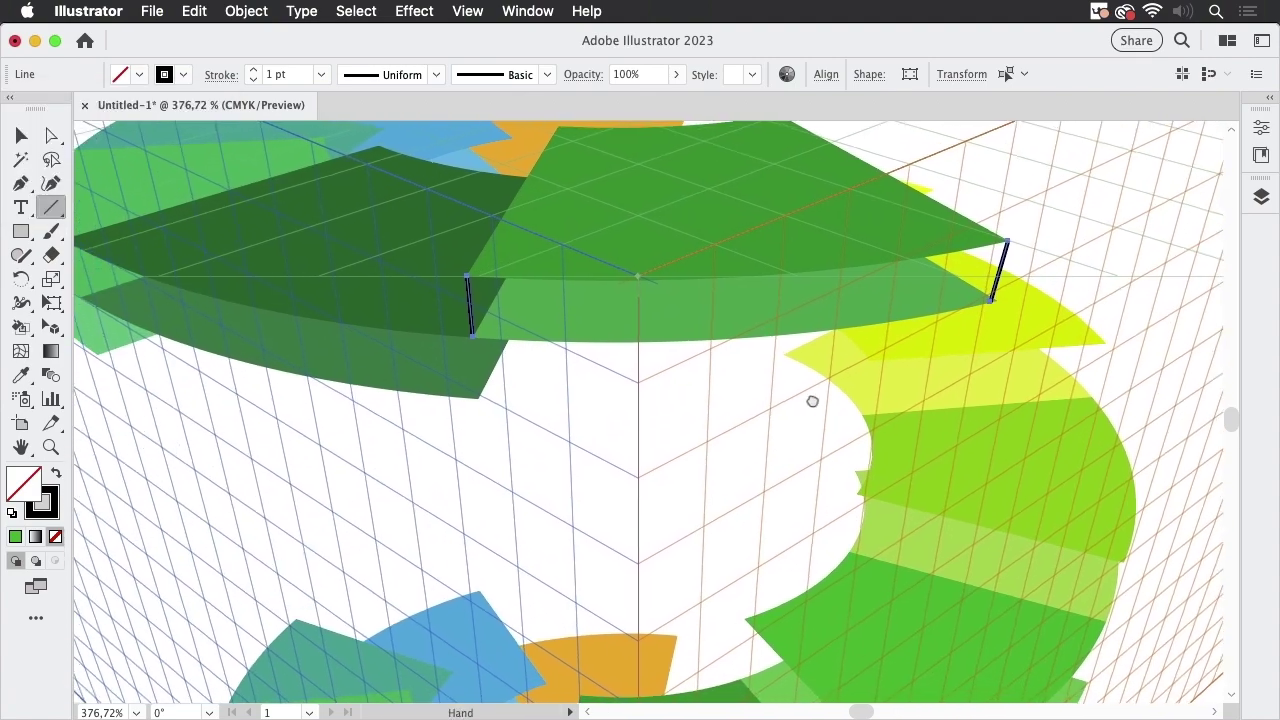
{"action": "key", "text": "backslash"}
{"action": "key", "text": "super+shift+a"}
{"action": "scroll", "coordinate": [1034, 297], "scroll_direction": "up", "scroll_amount": 3}
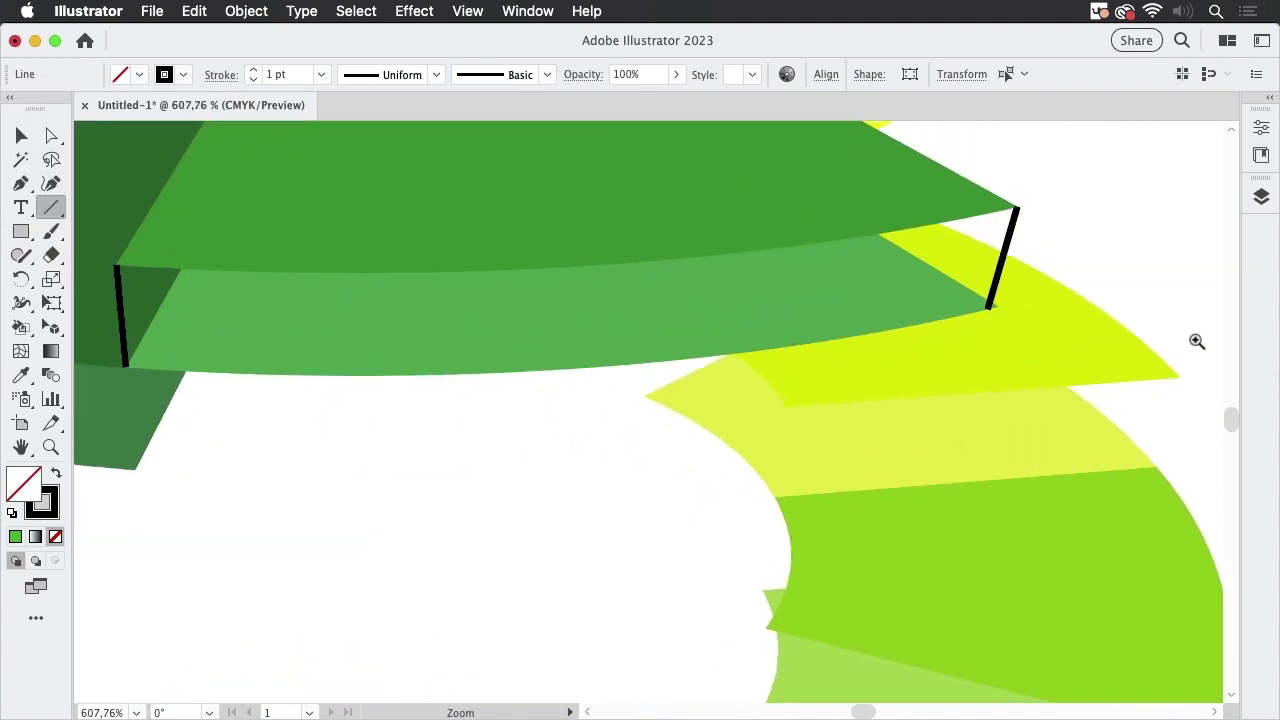
{"action": "scroll", "coordinate": [997, 291], "scroll_direction": "up", "scroll_amount": 3}
{"action": "left_click", "coordinate": [53, 136]}
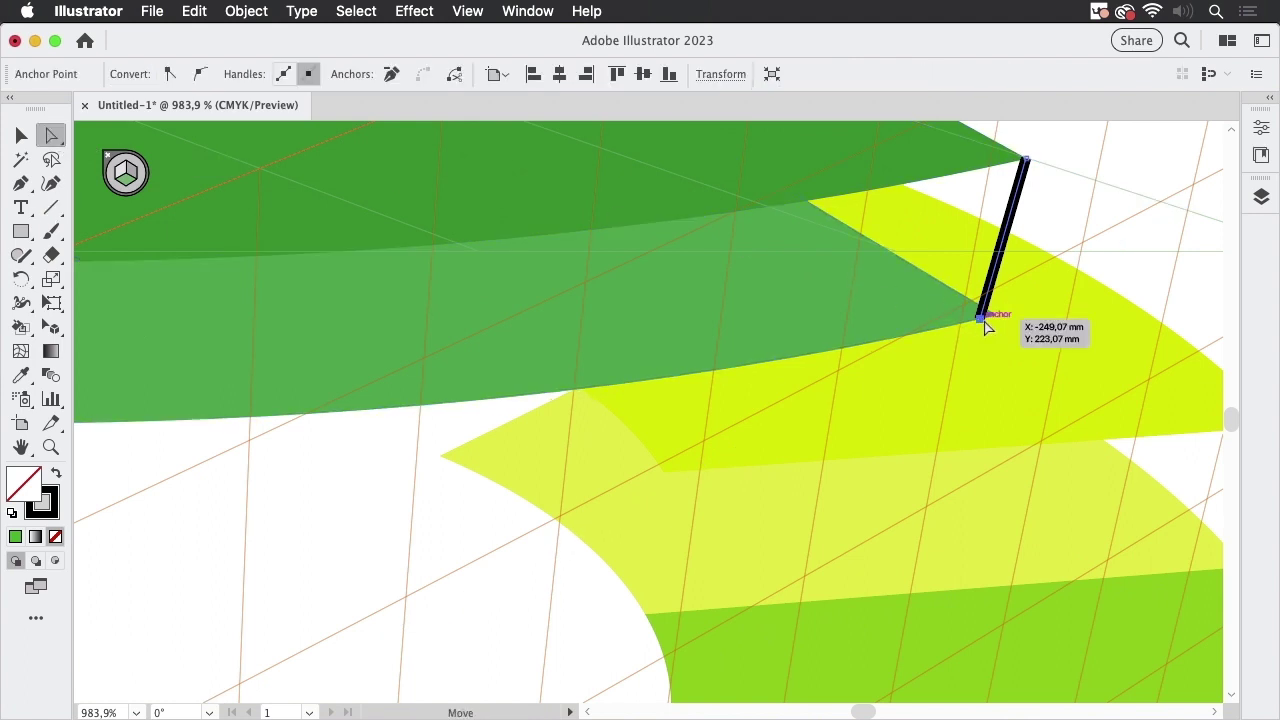
{"action": "left_click_drag", "start_coordinate": [981, 322], "coordinate": [996, 314]}
Extend the left black line down to the lower step's corner, then zoom back out
{"action": "scroll", "coordinate": [717, 403], "scroll_direction": "left", "scroll_amount": 3}
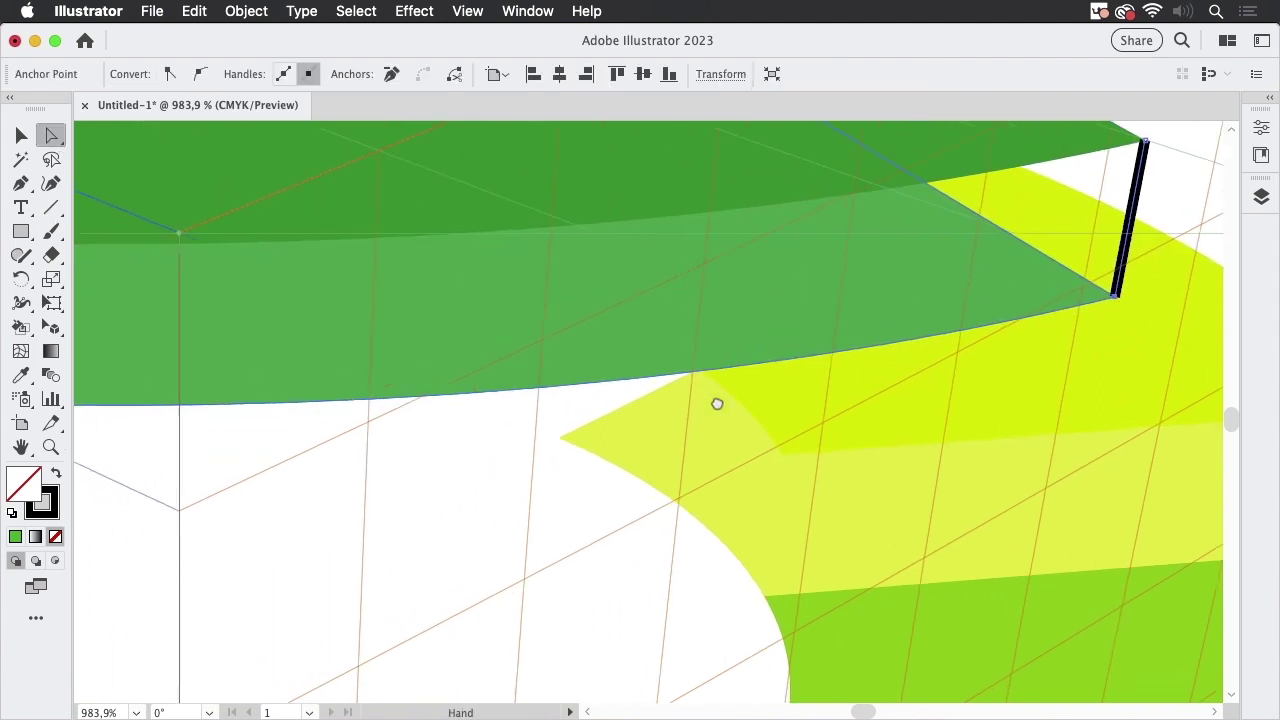
{"action": "scroll", "coordinate": [600, 489], "scroll_direction": "up", "scroll_amount": 3}
{"action": "scroll", "coordinate": [466, 494], "scroll_direction": "right", "scroll_amount": 10}
{"action": "scroll", "coordinate": [908, 411], "scroll_direction": "left", "scroll_amount": 4}
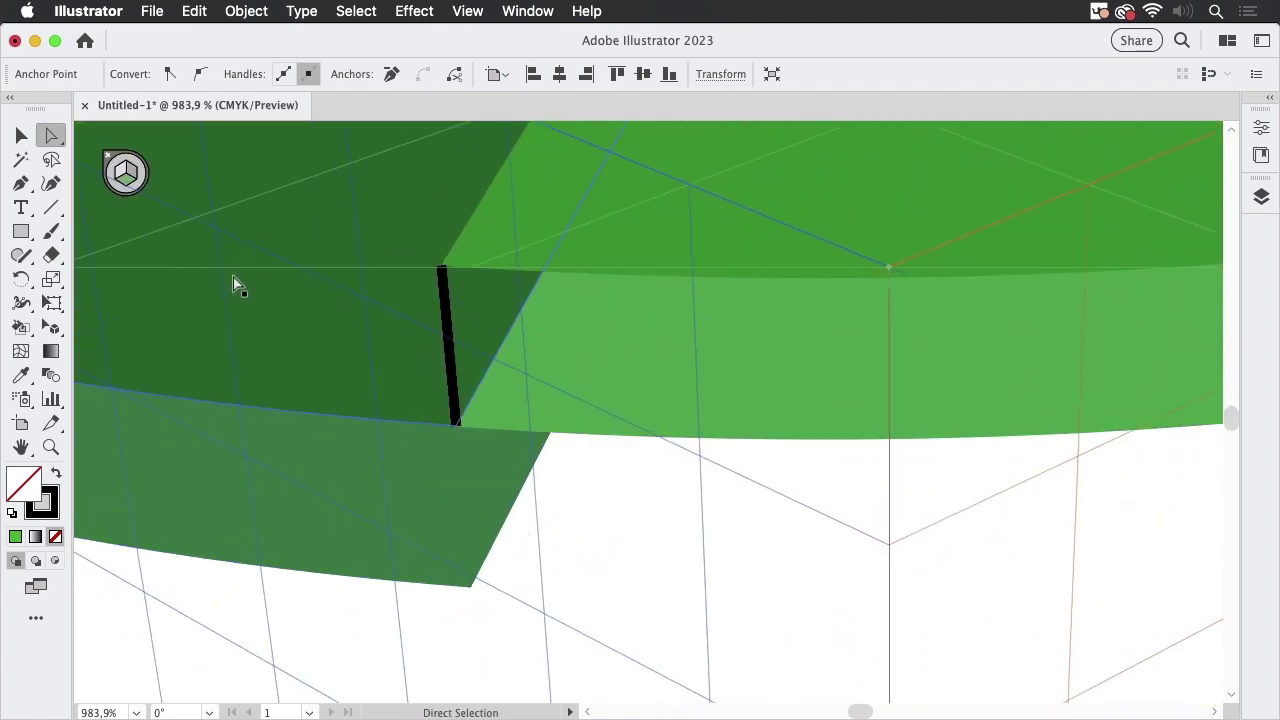
{"action": "left_click", "coordinate": [454, 414]}
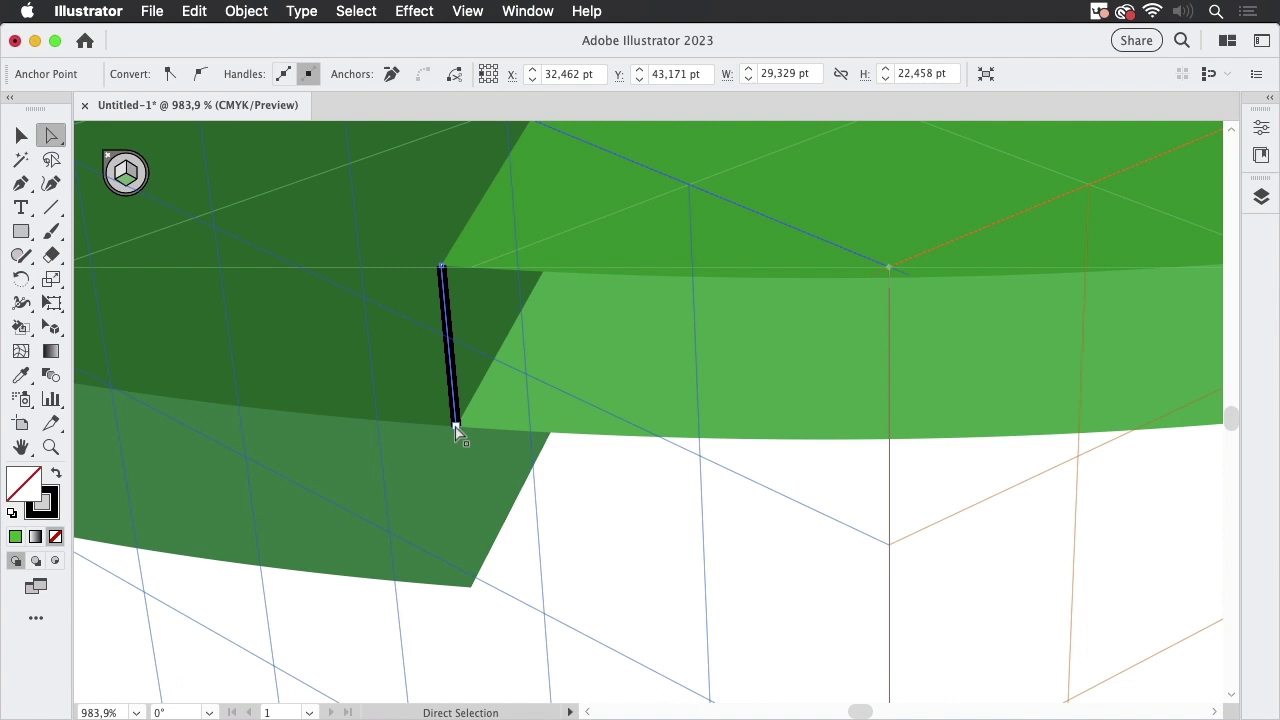
{"action": "left_click_drag", "start_coordinate": [455, 427], "coordinate": [470, 585]}
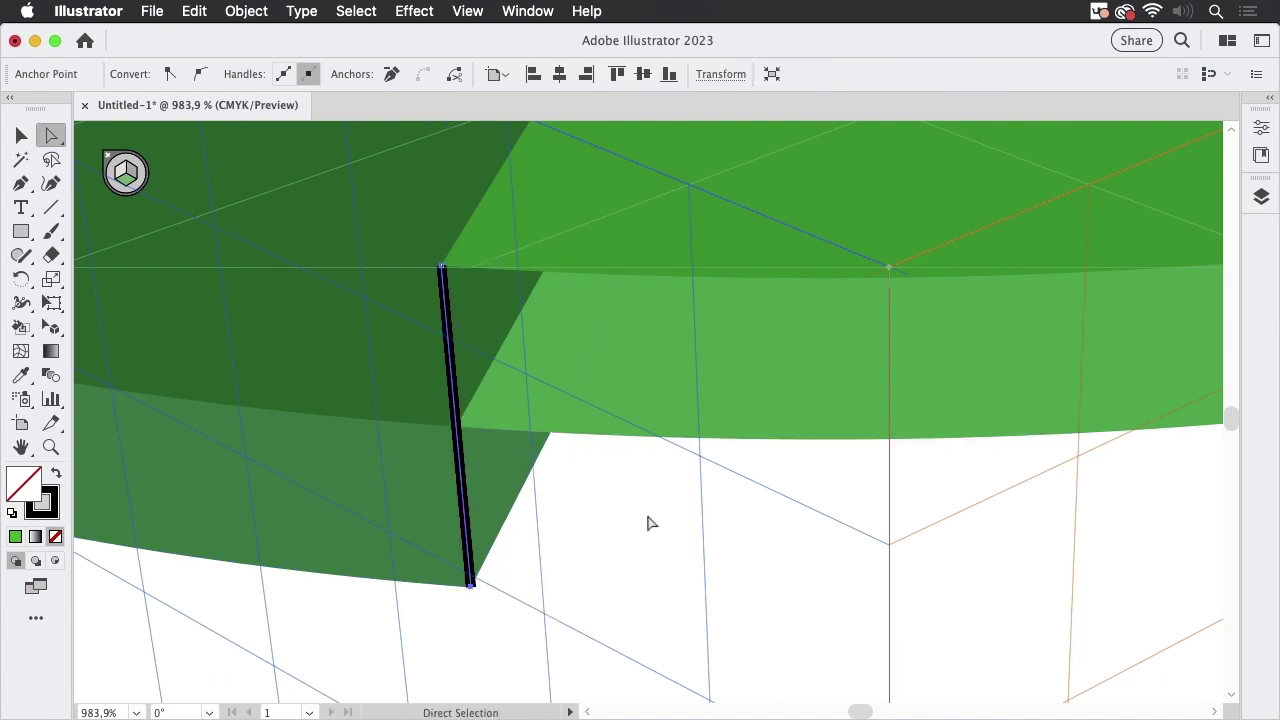
{"action": "left_click_drag", "start_coordinate": [807, 352], "coordinate": [754, 409]}
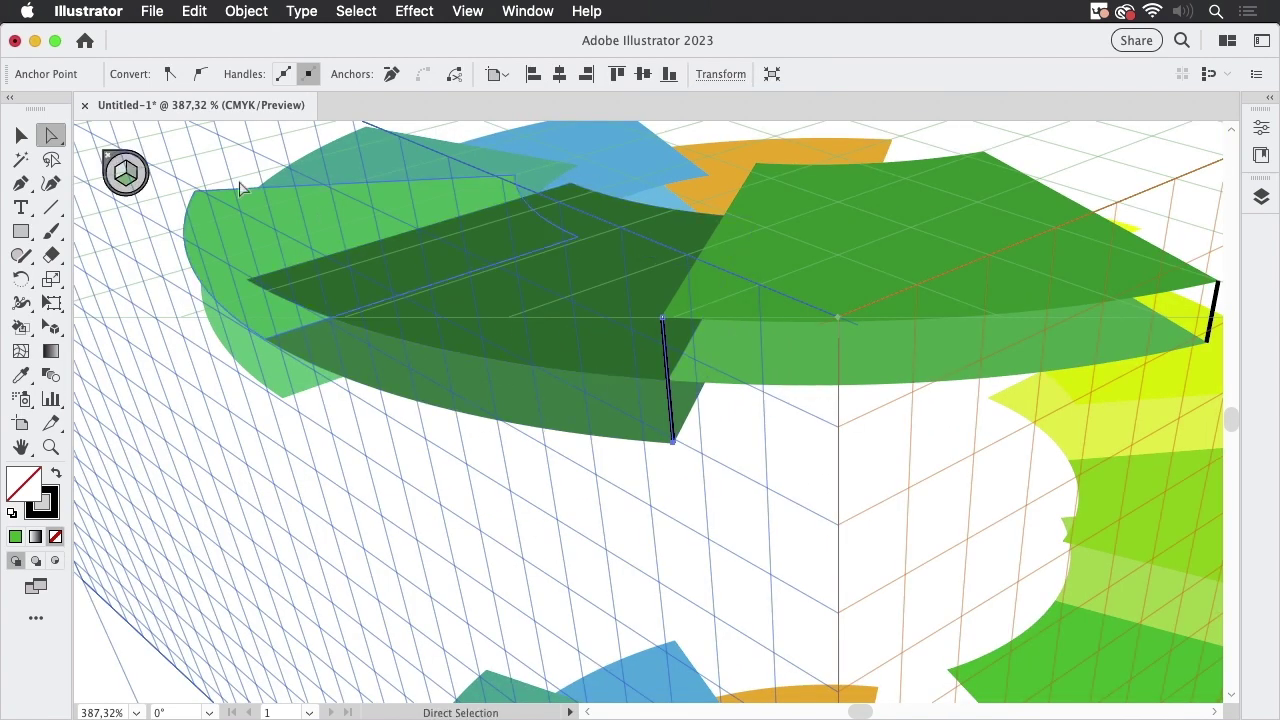
Draw a third vertical corner line down the dark green step's left edge
{"action": "left_click", "coordinate": [51, 207]}
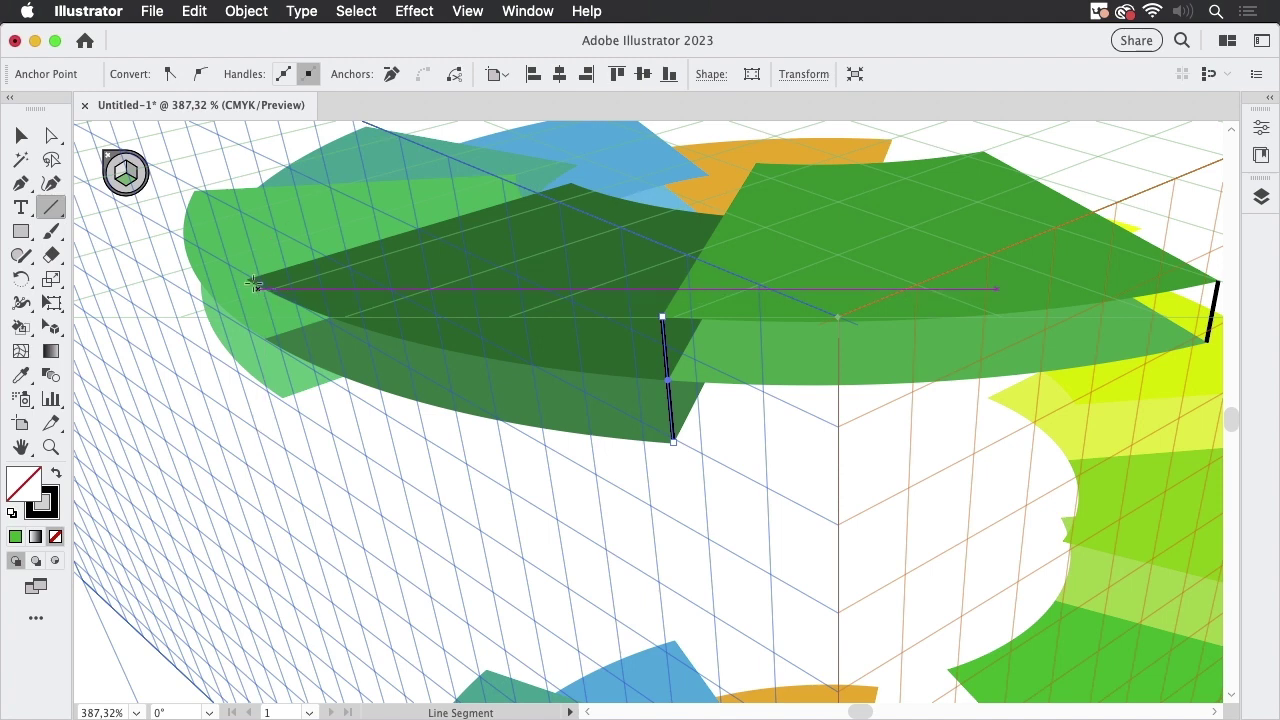
{"action": "left_click_drag", "start_coordinate": [248, 278], "coordinate": [266, 344]}
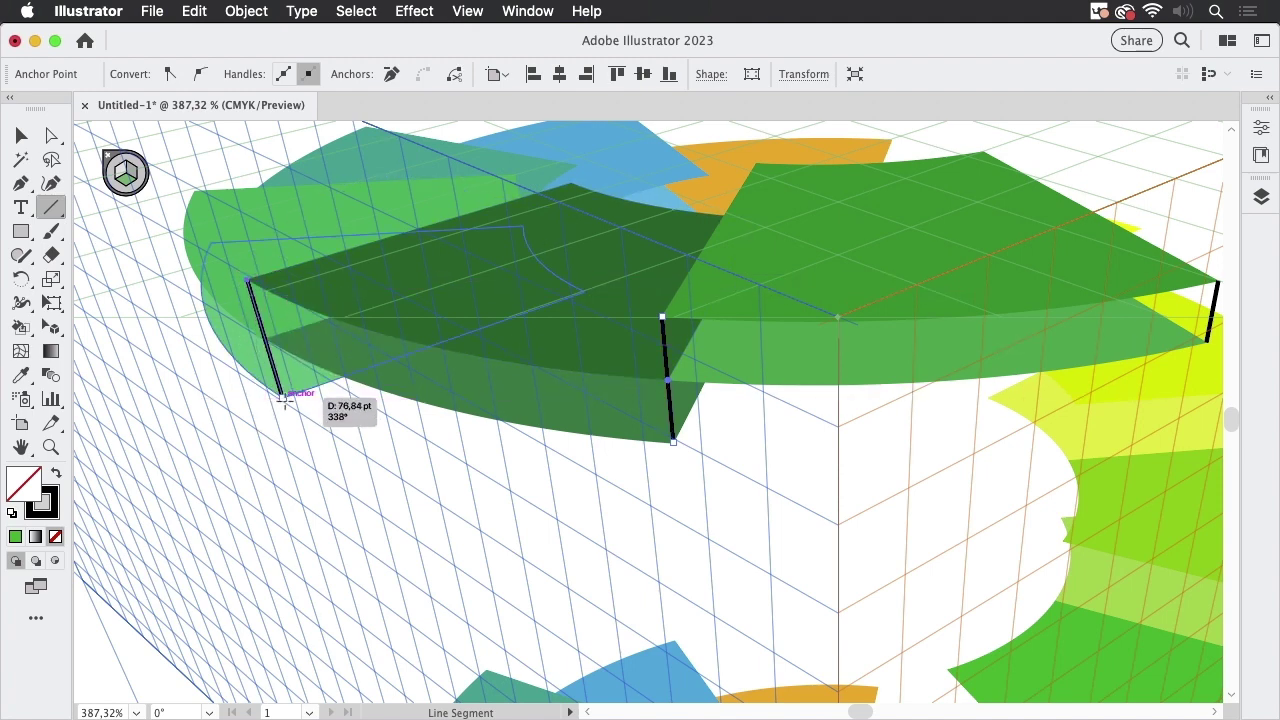
{"action": "left_click_drag", "start_coordinate": [266, 344], "coordinate": [284, 397]}
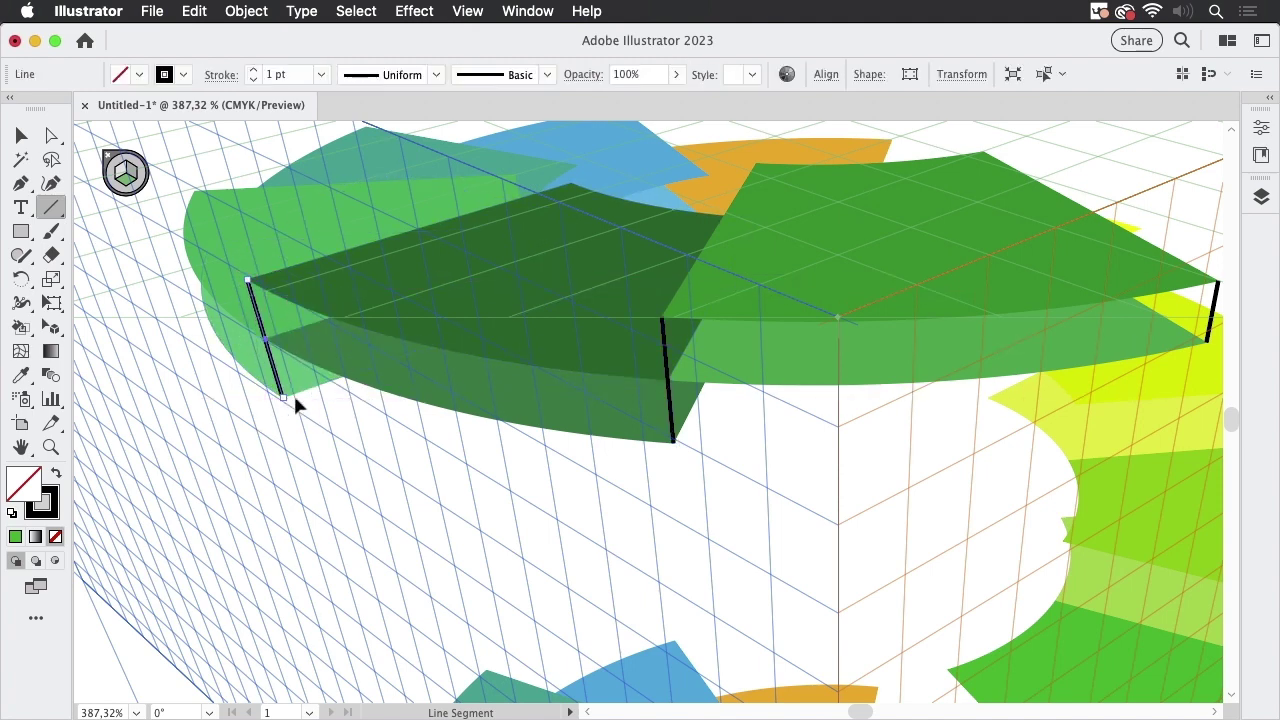
Select all the artwork and hide the perspective grid
{"action": "left_click", "coordinate": [21, 136]}
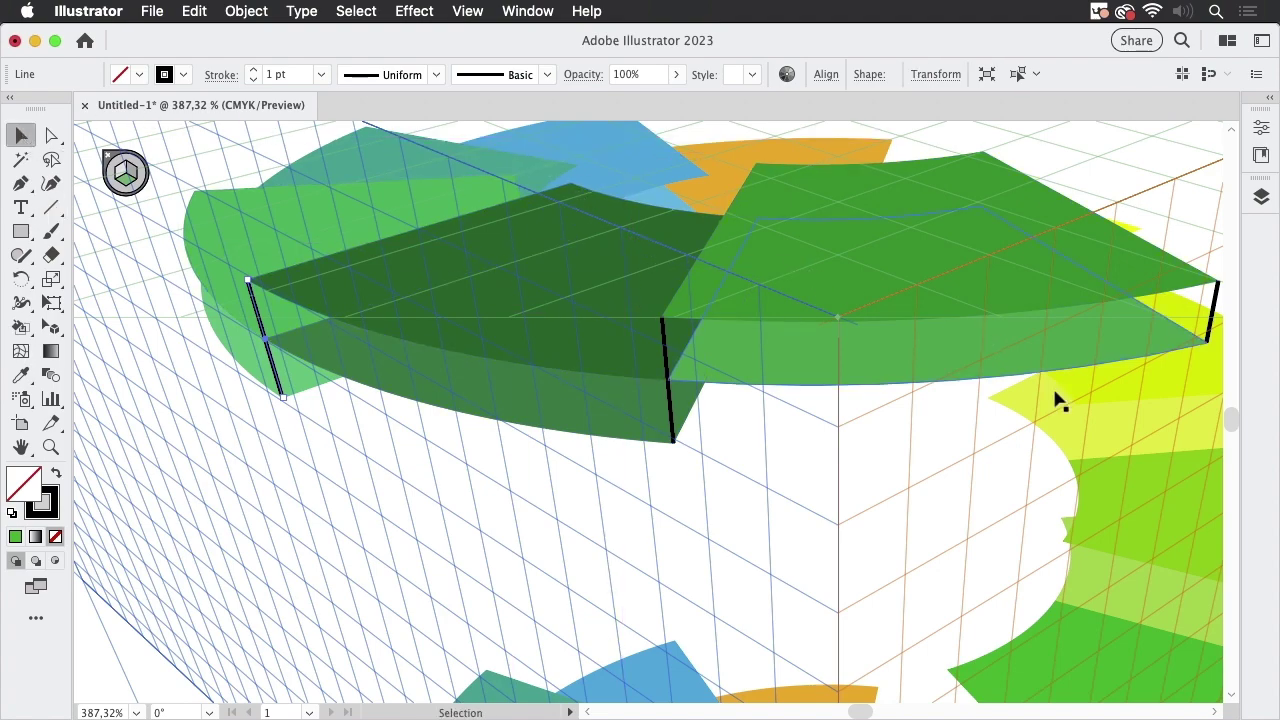
{"action": "mouse_move", "coordinate": [1054, 400]}
{"action": "left_mouse_down"}
{"action": "mouse_move", "coordinate": [816, 443]}
{"action": "mouse_move", "coordinate": [971, 428]}
{"action": "left_mouse_up"}
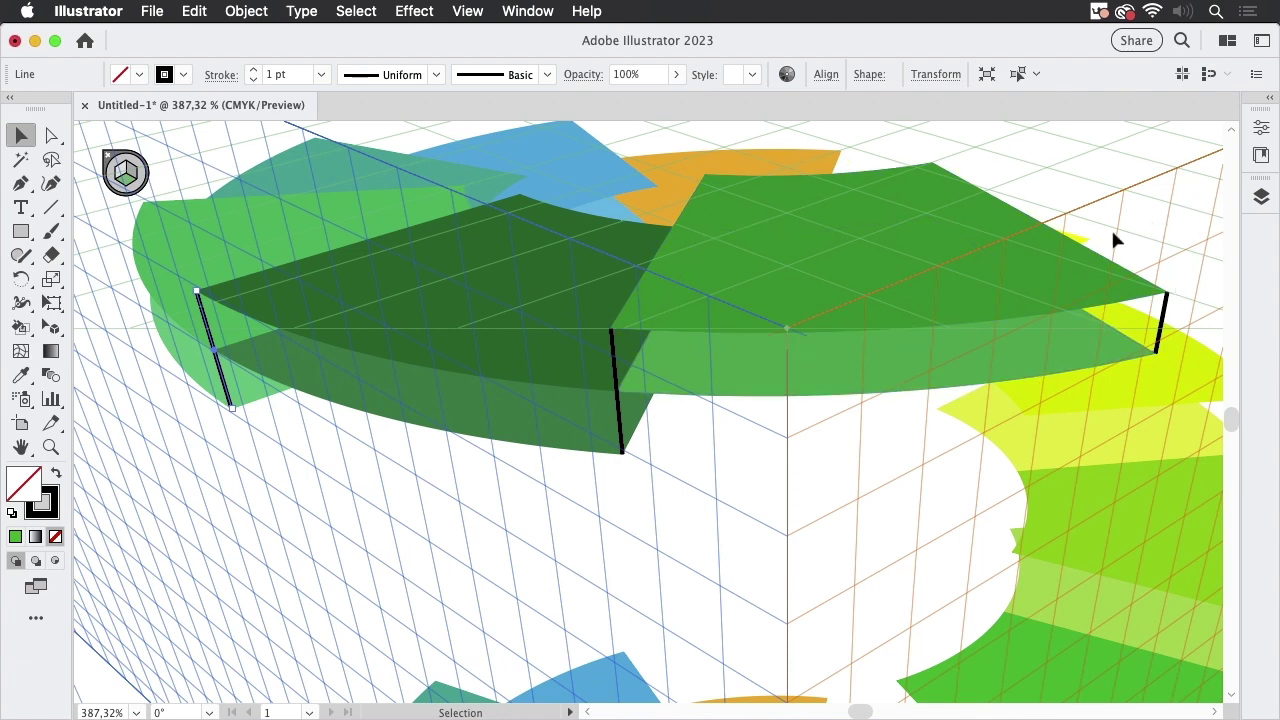
{"action": "key", "text": "super+a"}
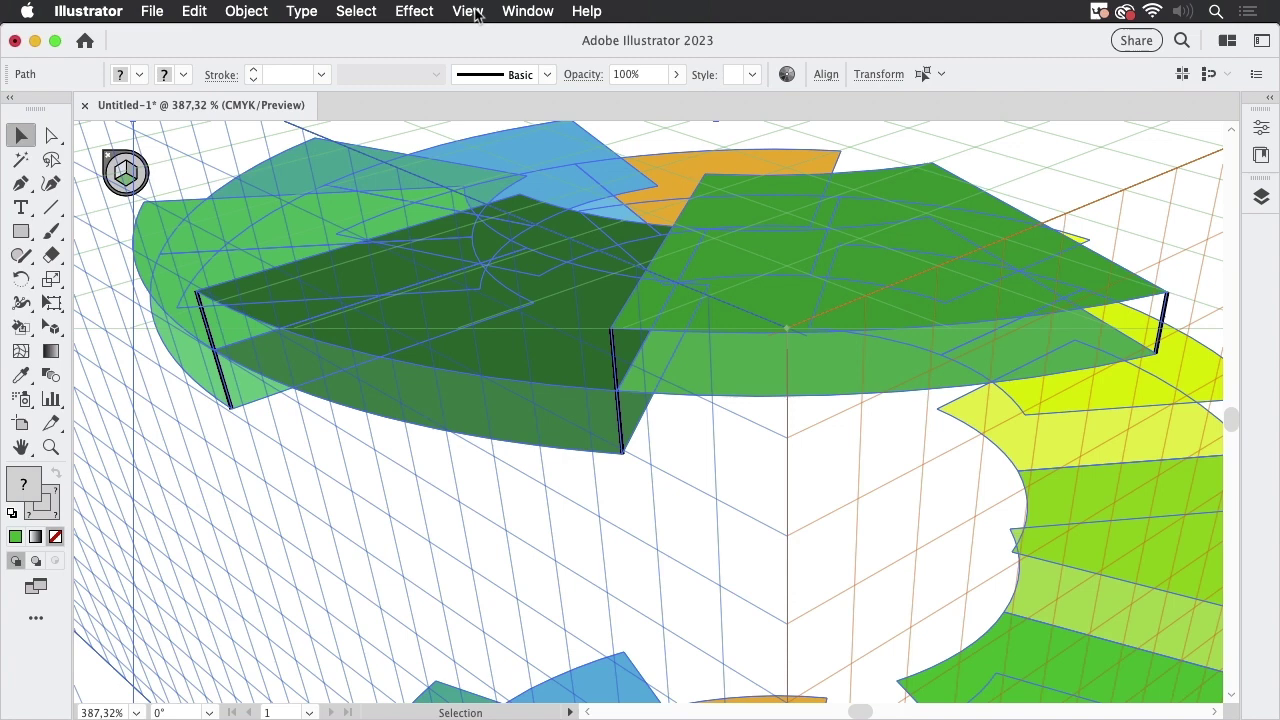
{"action": "key", "text": "ctrl+shift+i"}
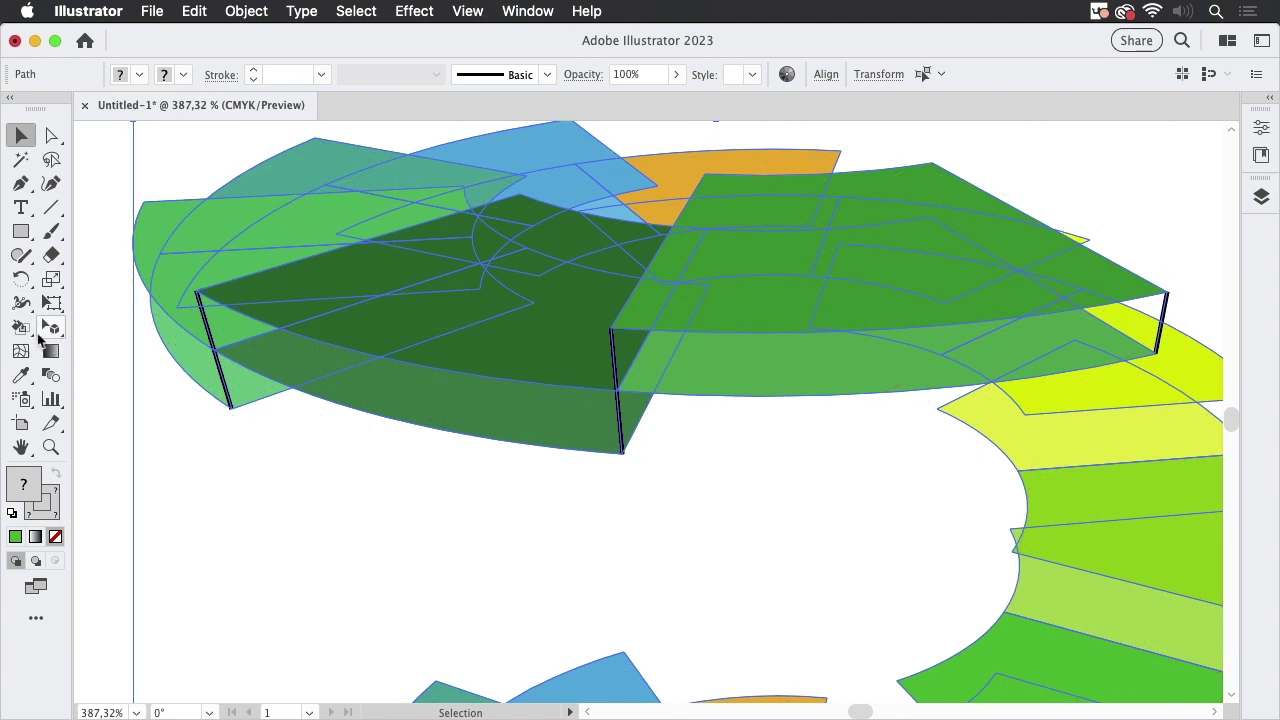
Make a live paint group, filling the first riser face light grey
{"action": "left_click", "coordinate": [24, 328]}
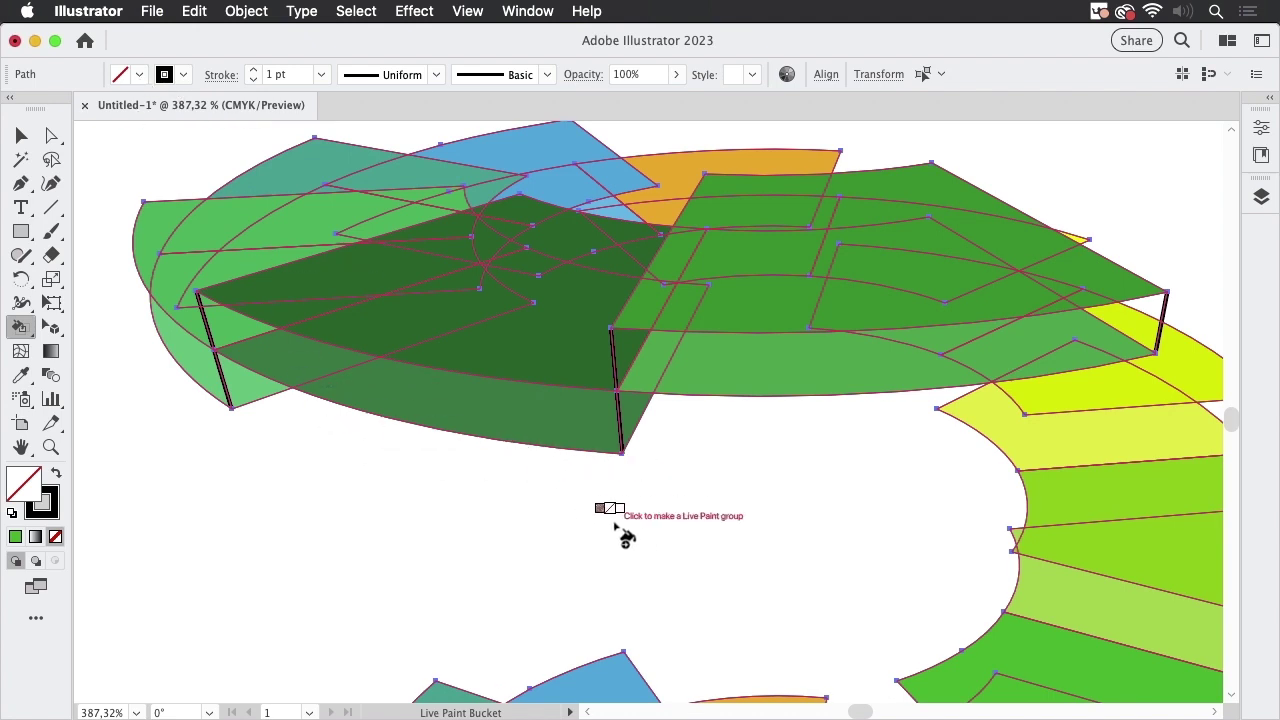
{"action": "key", "text": "Right"}
{"action": "key", "text": "Right"}
{"action": "key", "text": "Right"}
{"action": "key", "text": "Right"}
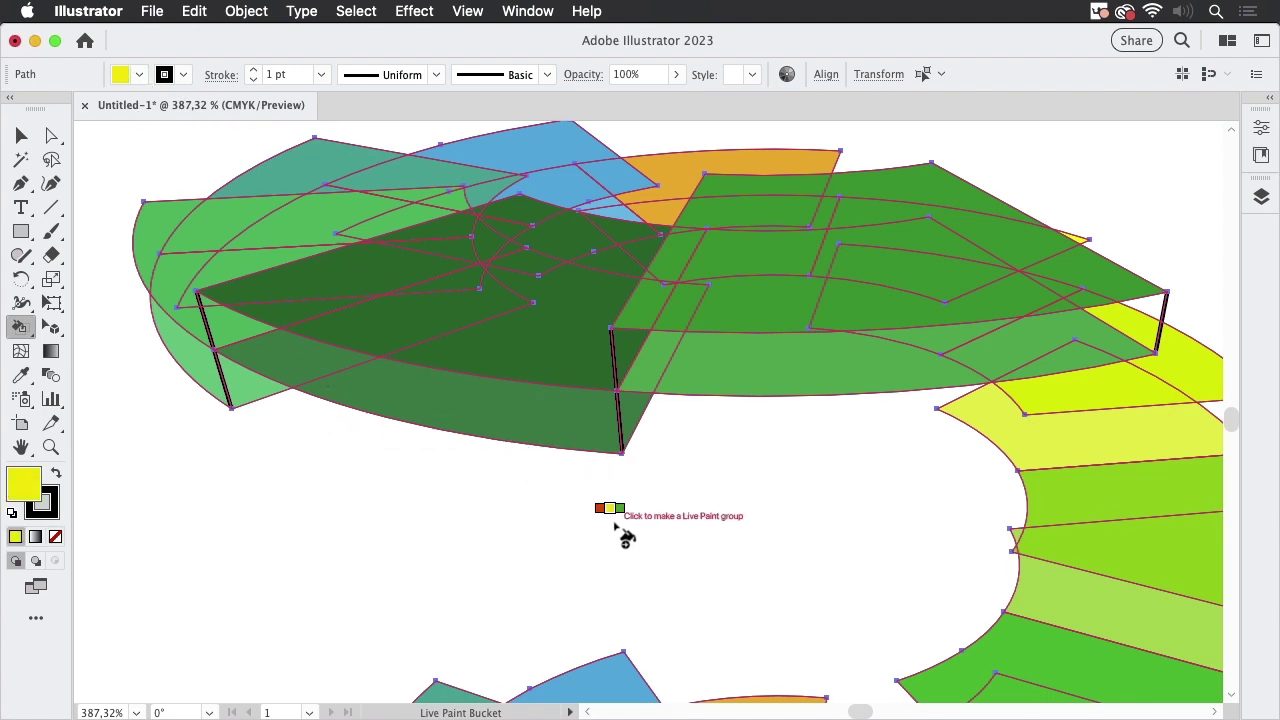
{"action": "key", "text": "Down"}
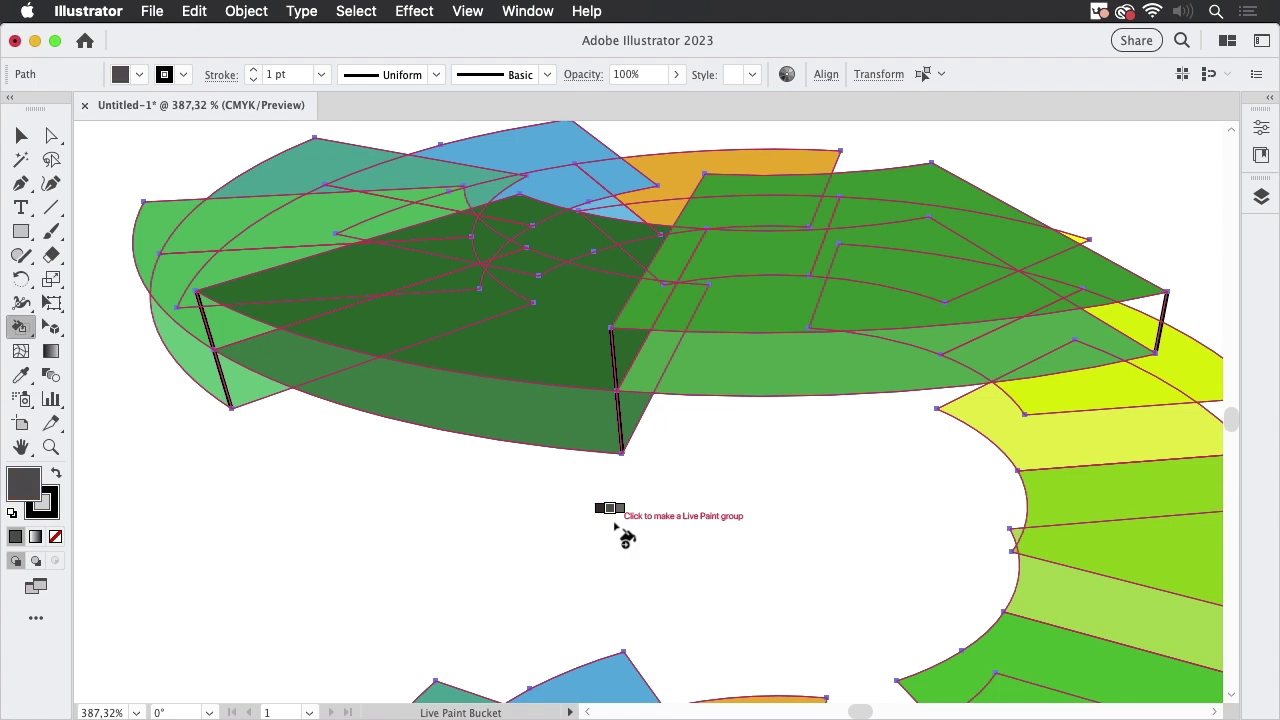
{"action": "key", "text": "Right"}
{"action": "key", "text": "Right"}
{"action": "key", "text": "Right"}
{"action": "key", "text": "Right"}
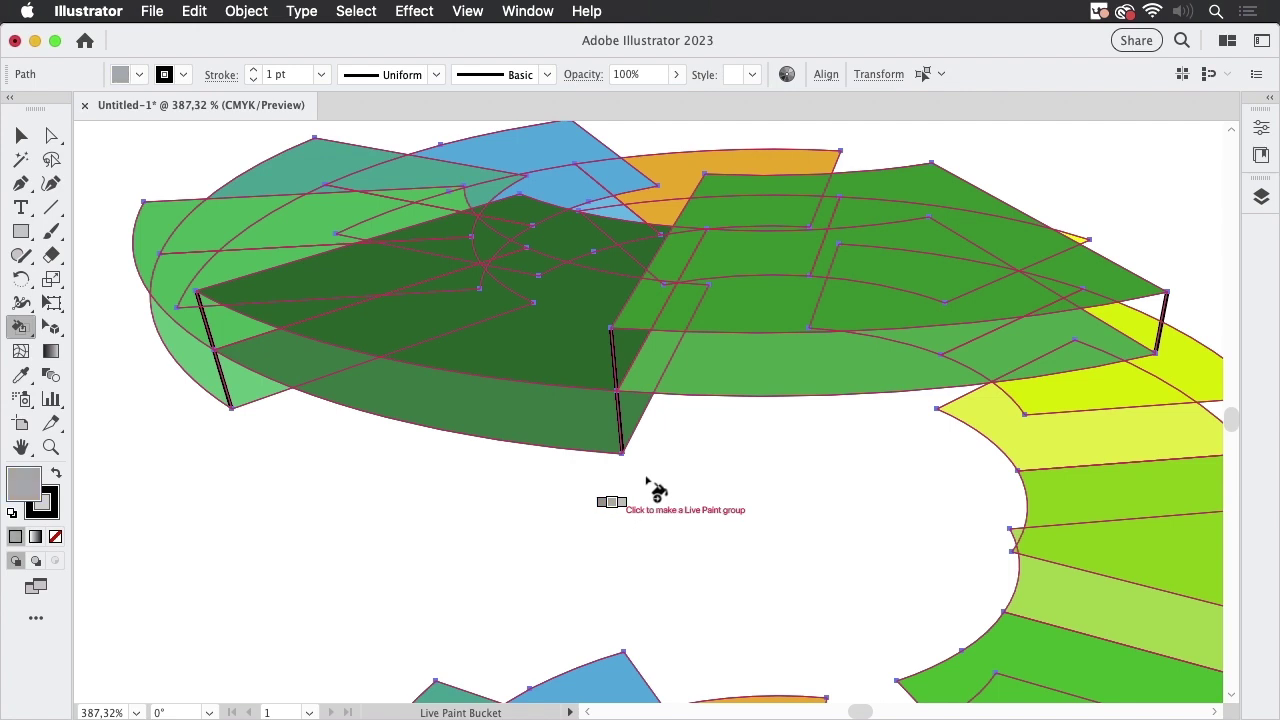
{"action": "left_click", "coordinate": [750, 367]}
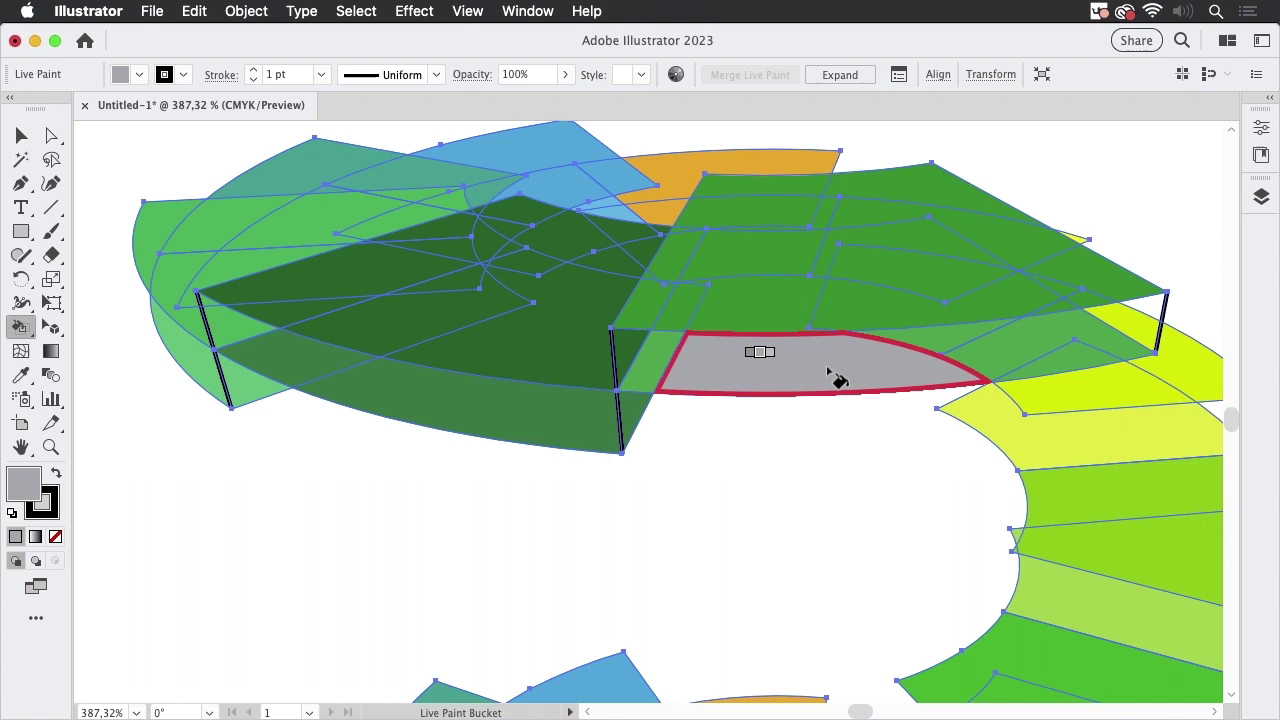
Paint the remaining riser and triangular faces grey, undoing the thin strip fill
{"action": "left_click_drag", "start_coordinate": [995, 345], "coordinate": [1150, 322]}
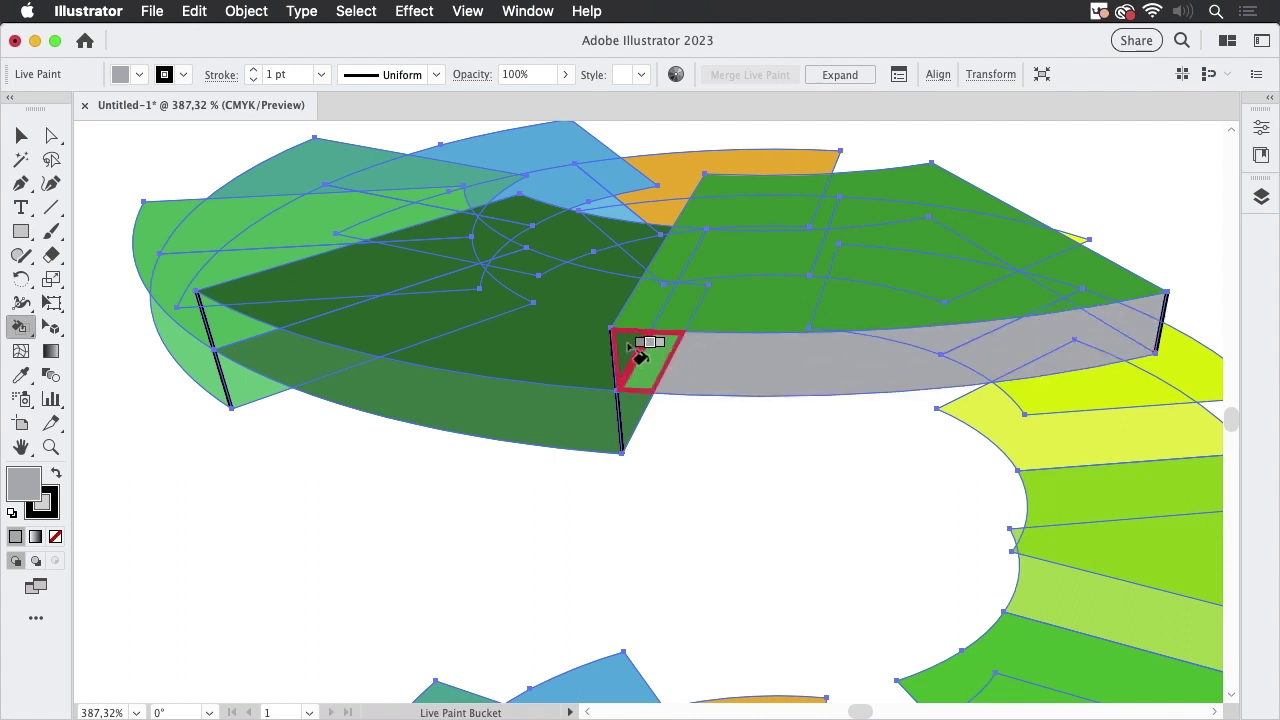
{"action": "left_click", "coordinate": [584, 428]}
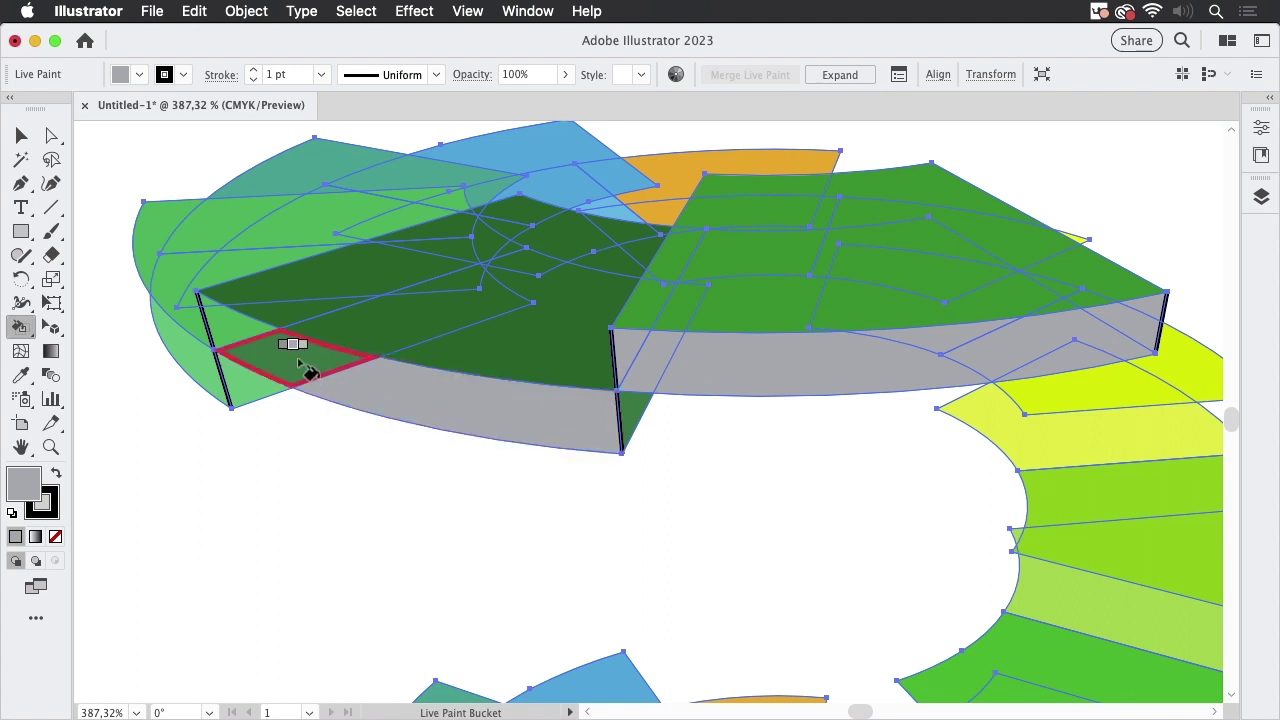
{"action": "left_click", "coordinate": [240, 333]}
{"action": "left_click", "coordinate": [206, 294]}
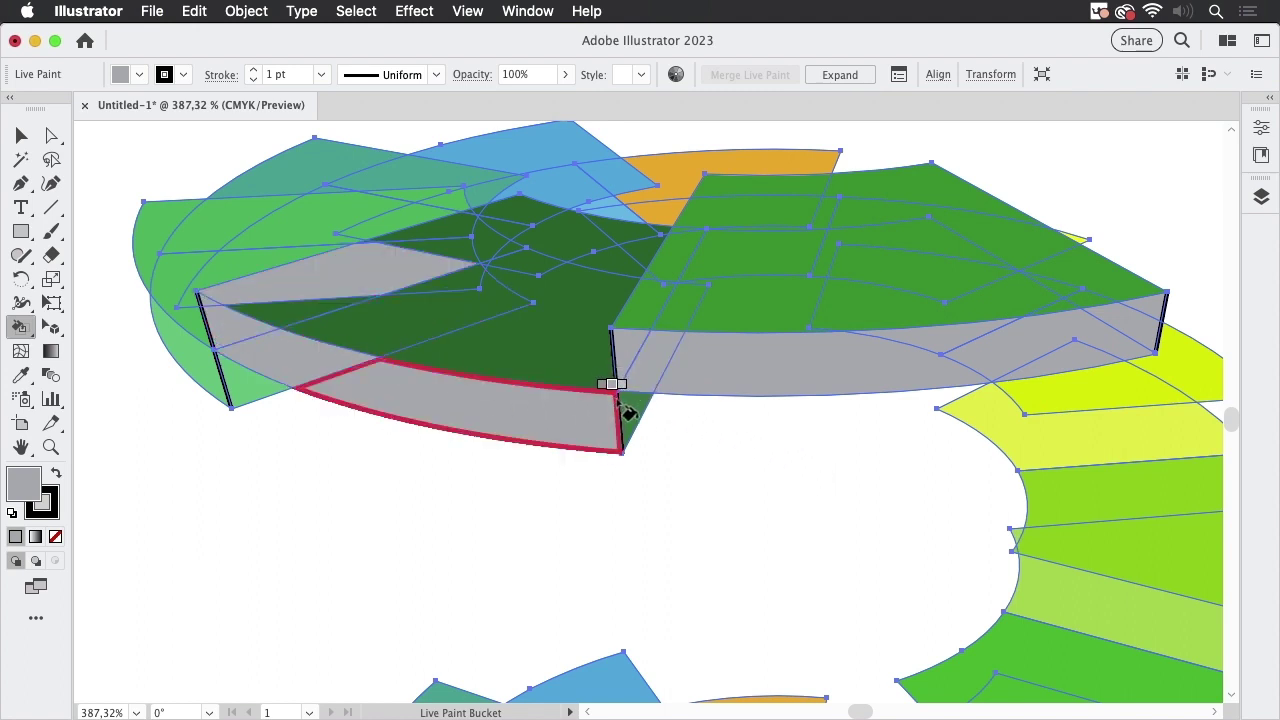
{"action": "key", "text": "ctrl+z"}
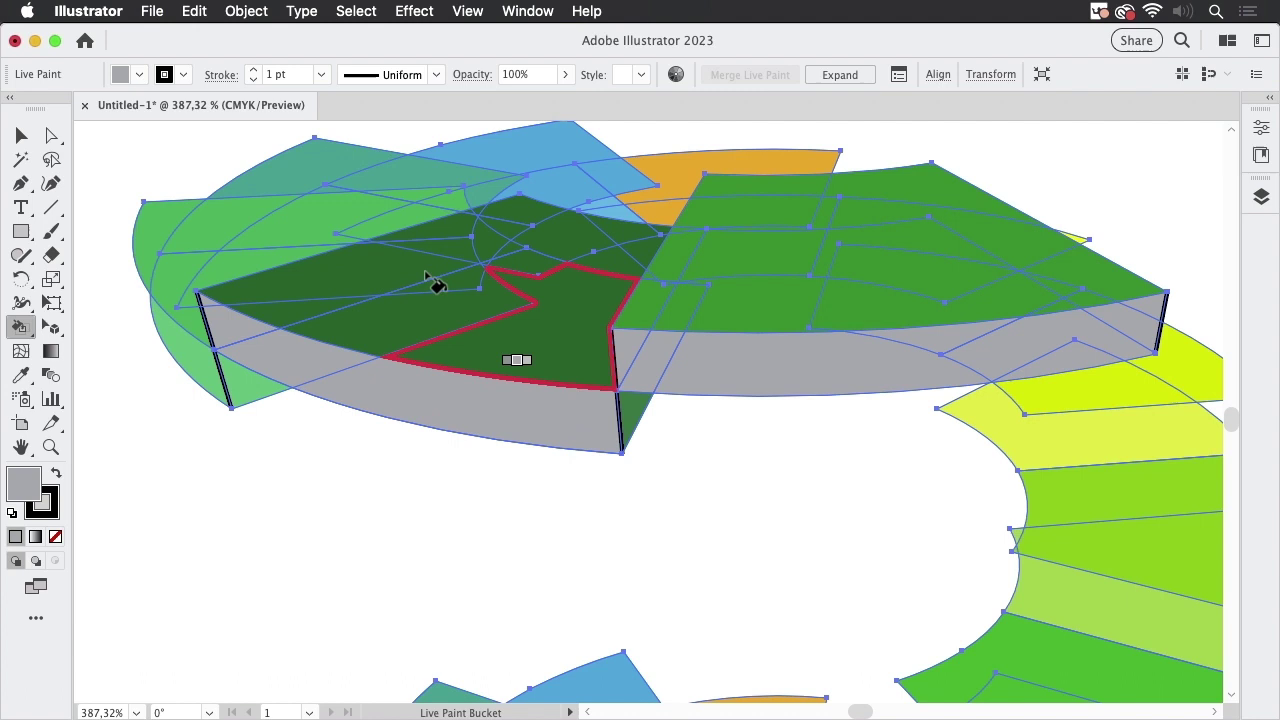
{"action": "left_click", "coordinate": [21, 135]}
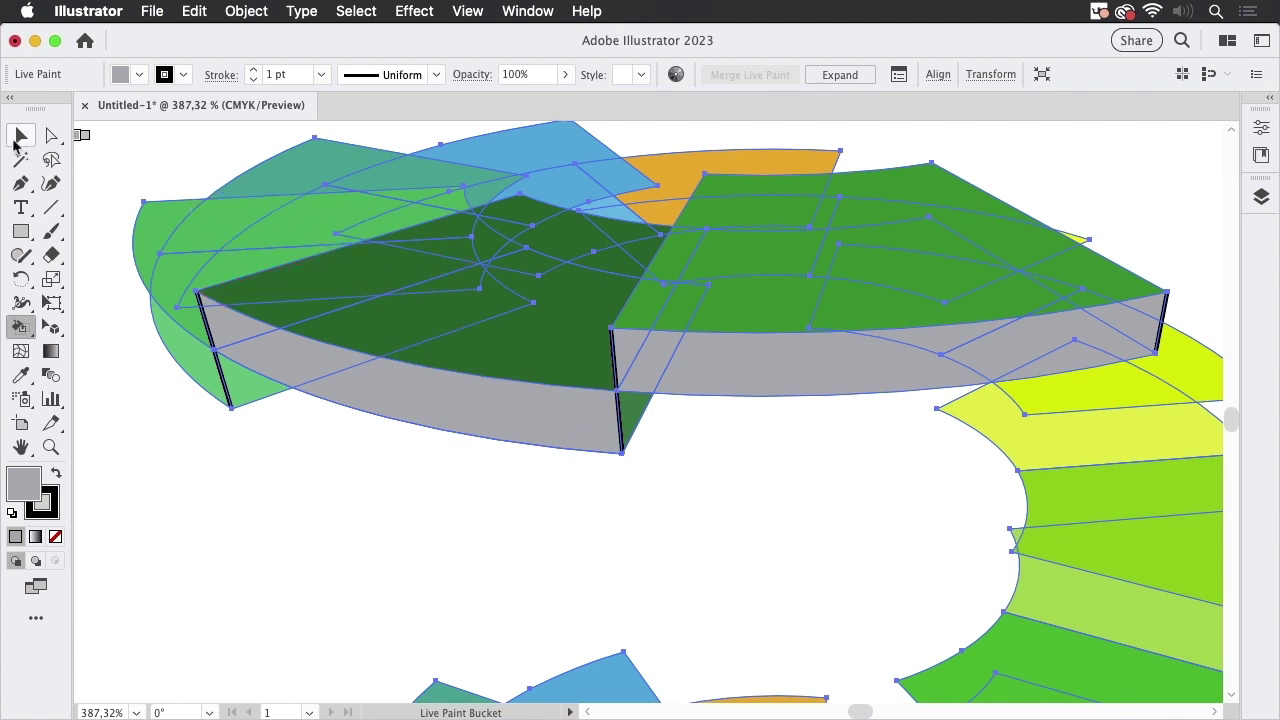
{"action": "left_click", "coordinate": [686, 512]}
{"action": "scroll", "coordinate": [950, 440], "scroll_direction": "down", "scroll_amount": 1}
{"action": "scroll", "coordinate": [965, 453], "scroll_direction": "down", "scroll_amount": 5}
{"action": "scroll", "coordinate": [965, 453], "scroll_direction": "right", "scroll_amount": 5}
{"action": "scroll", "coordinate": [965, 453], "scroll_direction": "down", "scroll_amount": 2}
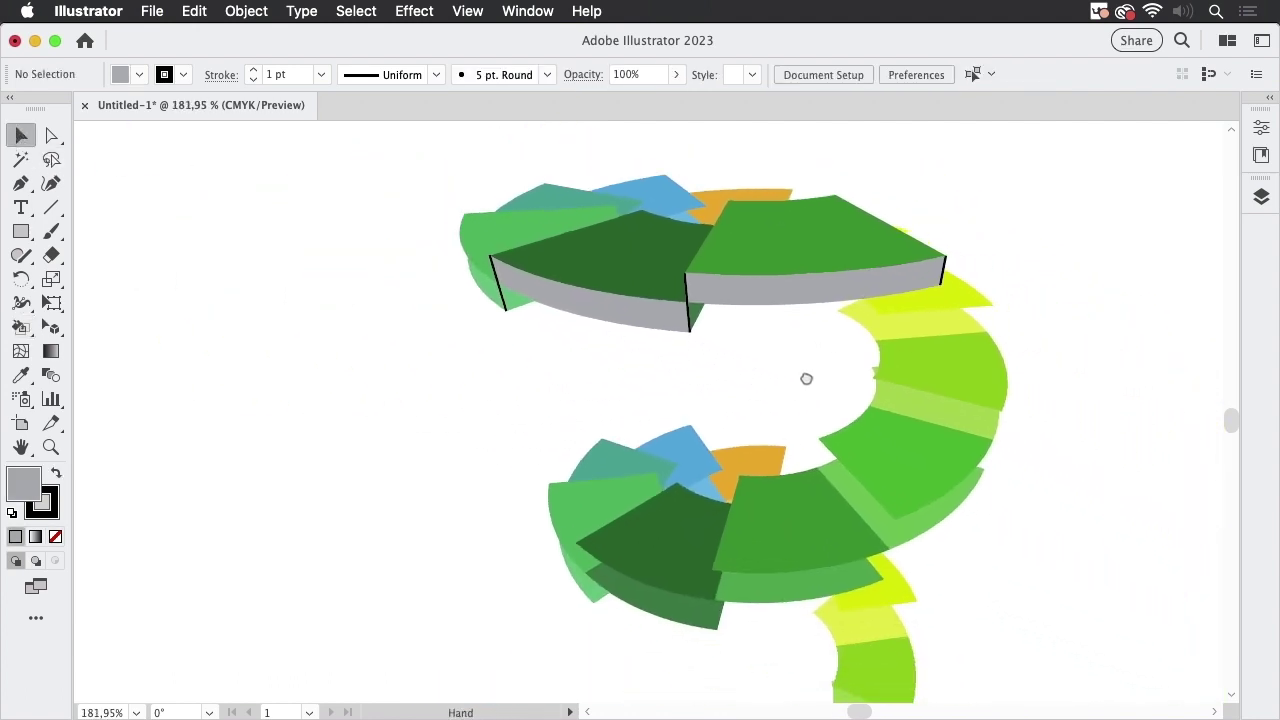